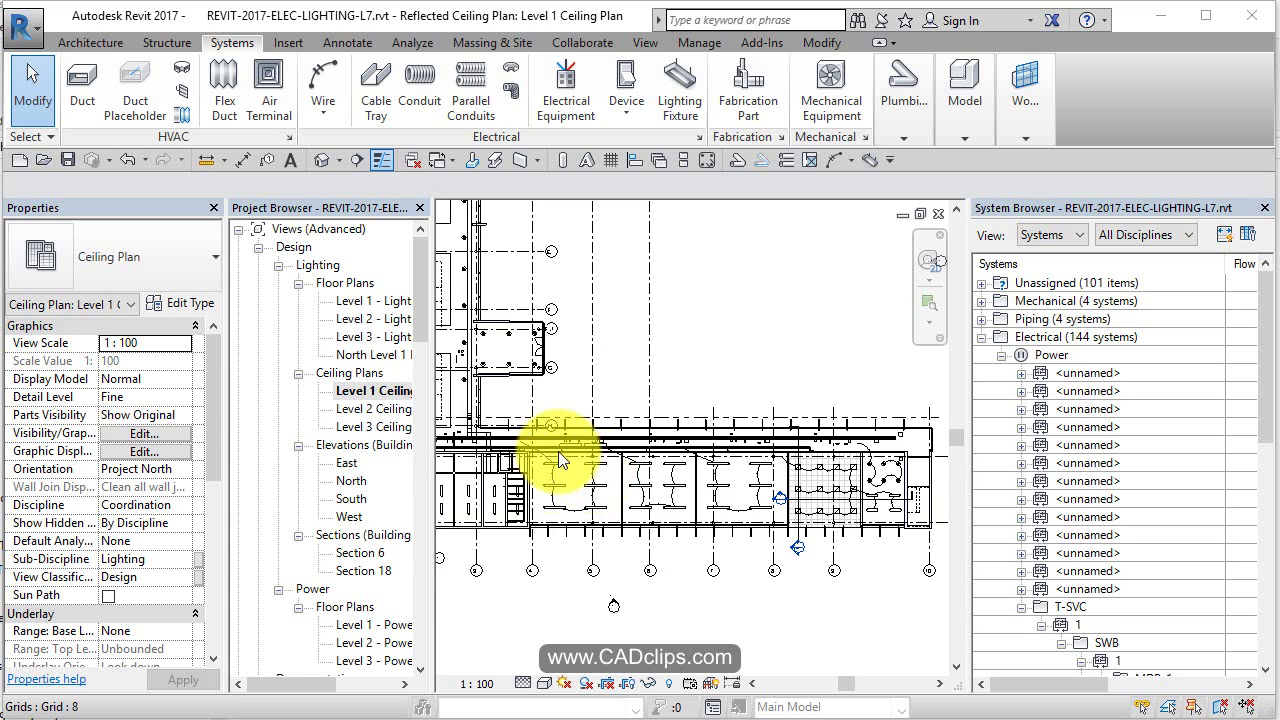
Step: Compare the fixture wiring in the Level 1 ceiling plan with the Level 1 - Lighting Plan floor plan
{"action": "scroll", "coordinate": [558, 451], "scroll_direction": "up", "scroll_amount": 3}
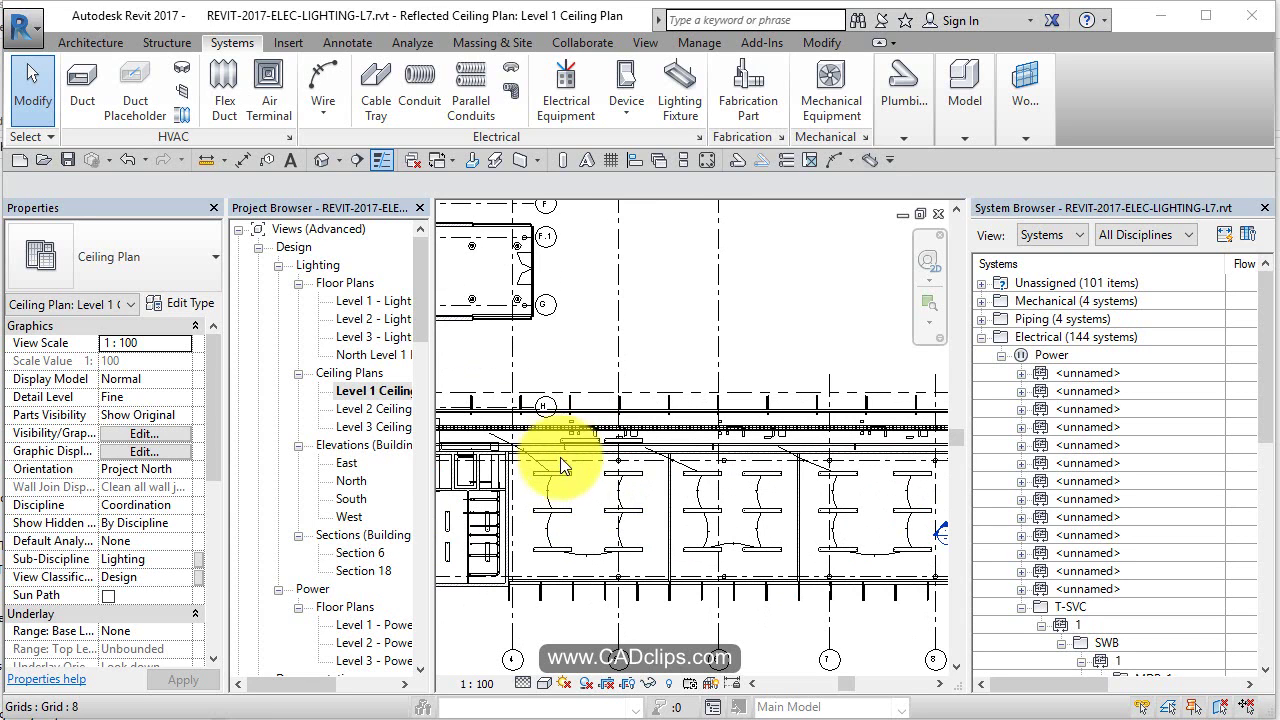
{"action": "scroll", "coordinate": [560, 460], "scroll_direction": "up", "scroll_amount": 2}
{"action": "scroll", "coordinate": [553, 469], "scroll_direction": "up", "scroll_amount": 2}
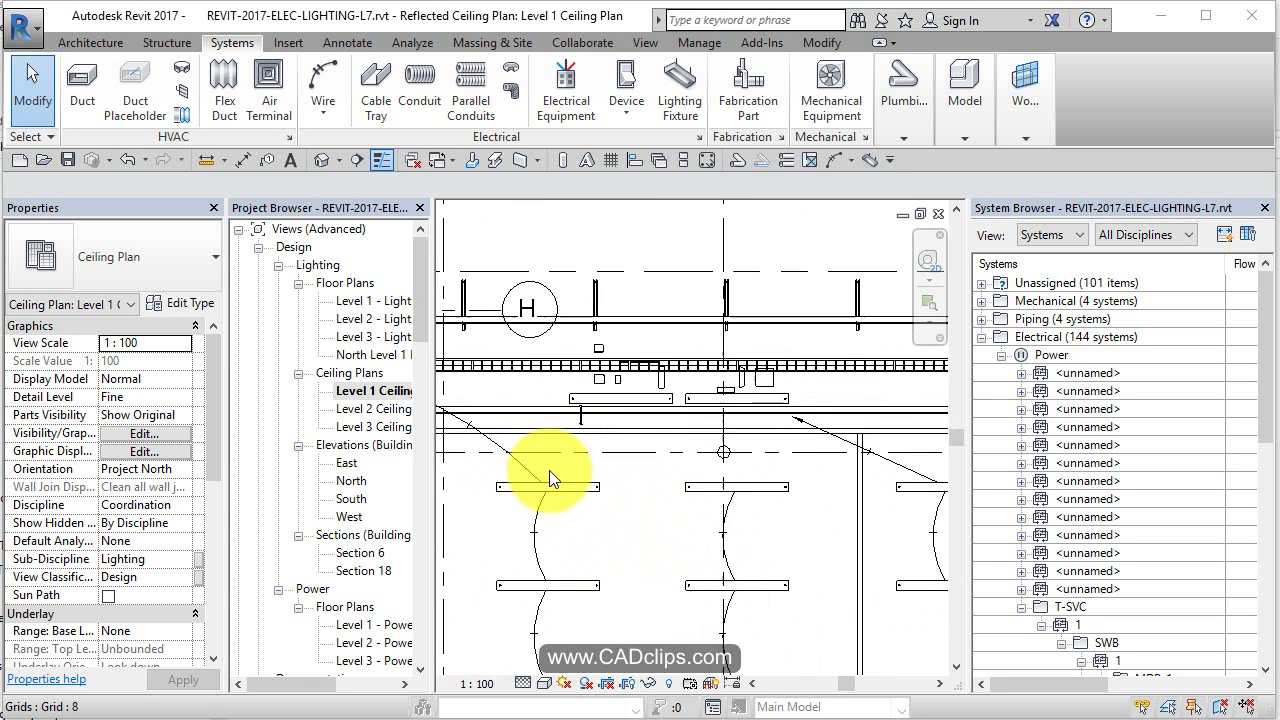
{"action": "middle_click_drag", "start_coordinate": [589, 455], "coordinate": [661, 464]}
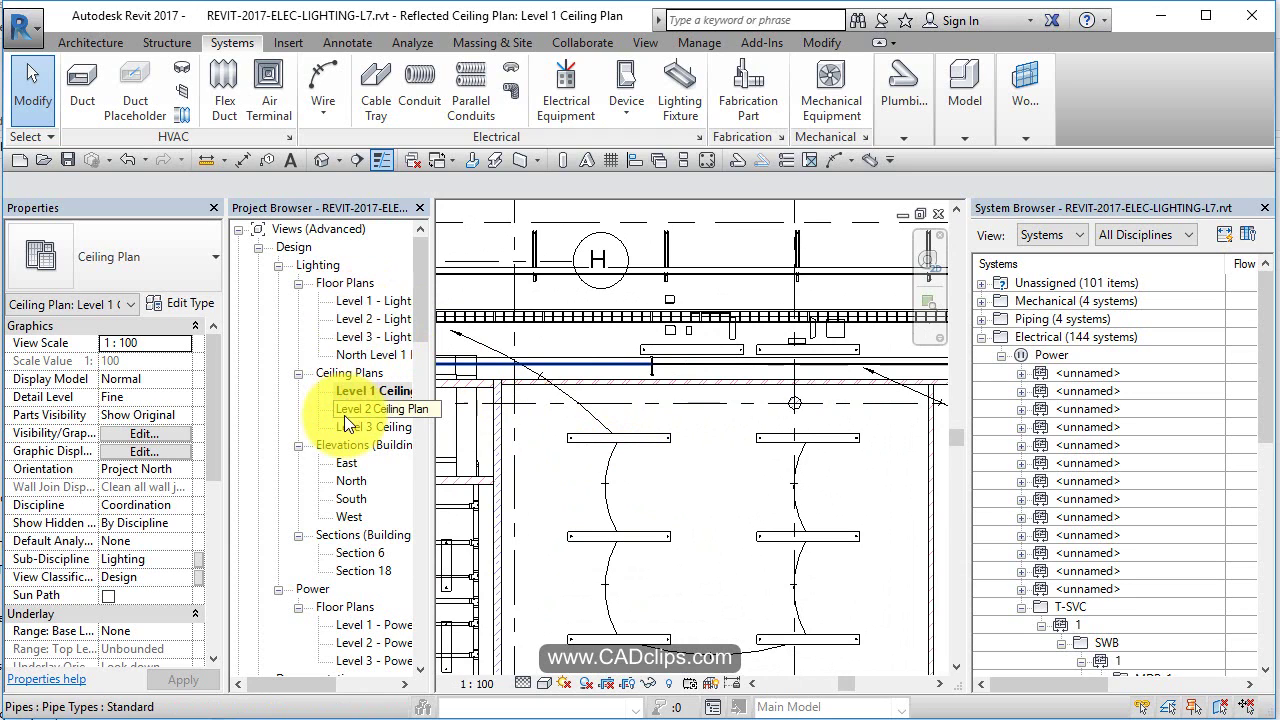
{"action": "left_click", "coordinate": [357, 390]}
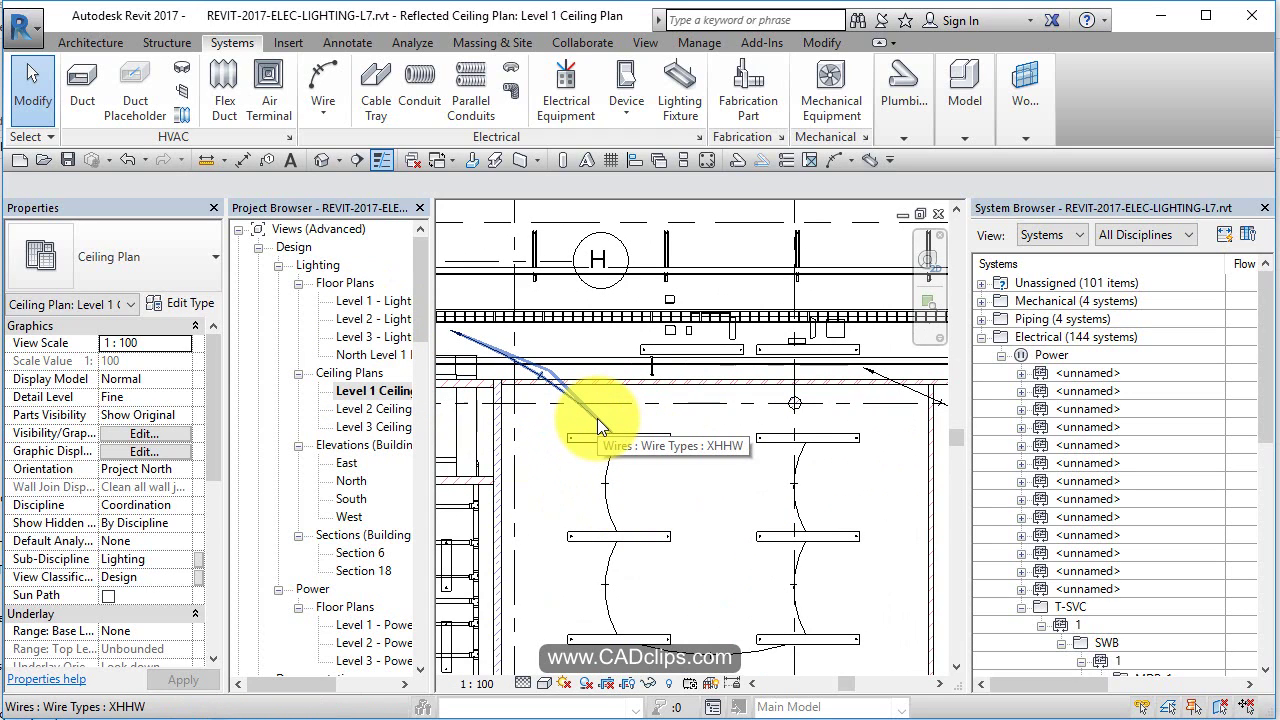
{"action": "double_click", "coordinate": [360, 307]}
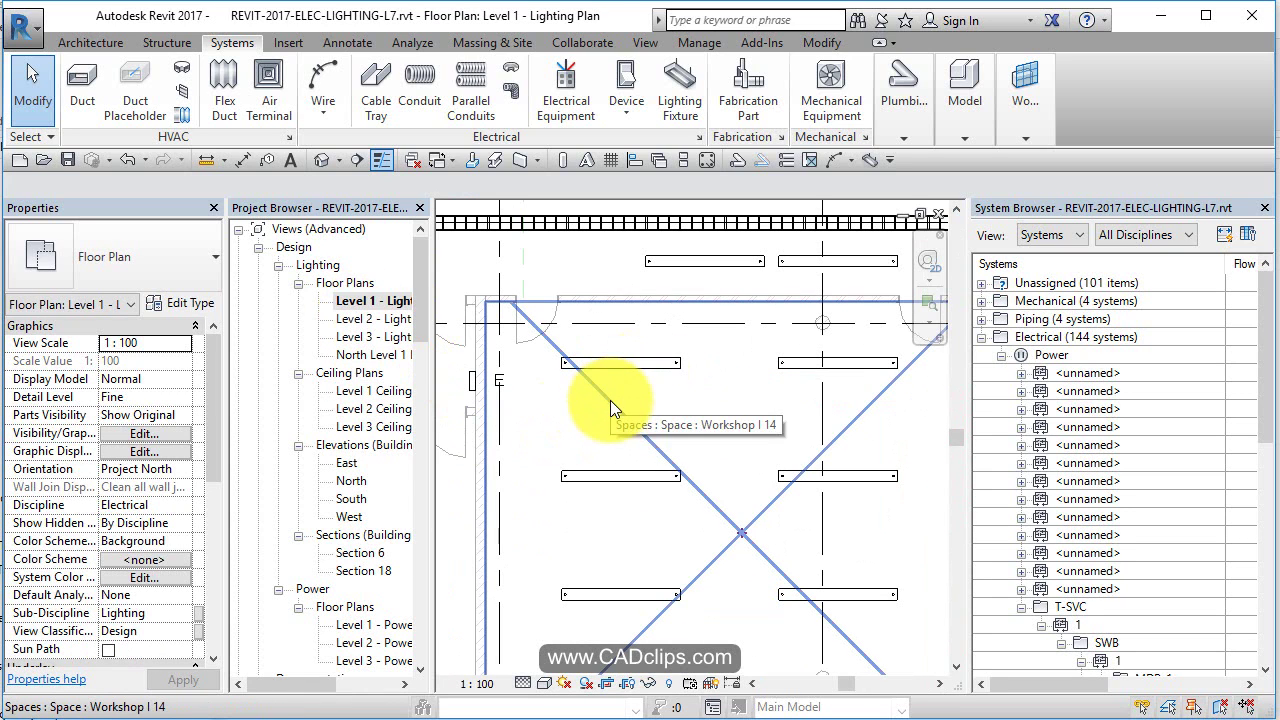
{"action": "scroll", "coordinate": [610, 400], "scroll_direction": "down", "scroll_amount": 3}
{"action": "scroll", "coordinate": [720, 466], "scroll_direction": "down", "scroll_amount": 2}
{"action": "middle_click_drag", "start_coordinate": [720, 466], "coordinate": [590, 478]}
Step: In the Level 1 ceiling plan, select the elements across the row of workshop rooms and filter the selection to Wires only
{"action": "double_click", "coordinate": [368, 390]}
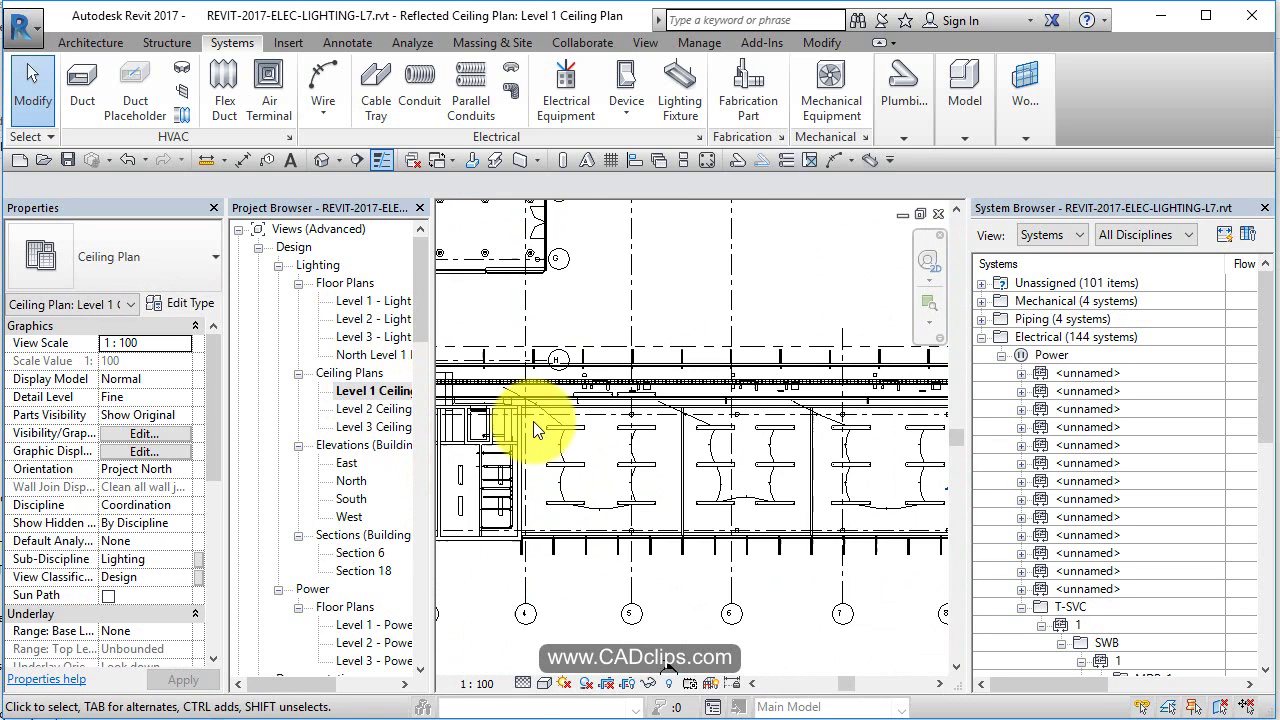
{"action": "scroll", "coordinate": [685, 437], "scroll_direction": "down", "scroll_amount": 4}
{"action": "middle_click_drag", "start_coordinate": [703, 448], "coordinate": [656, 470]}
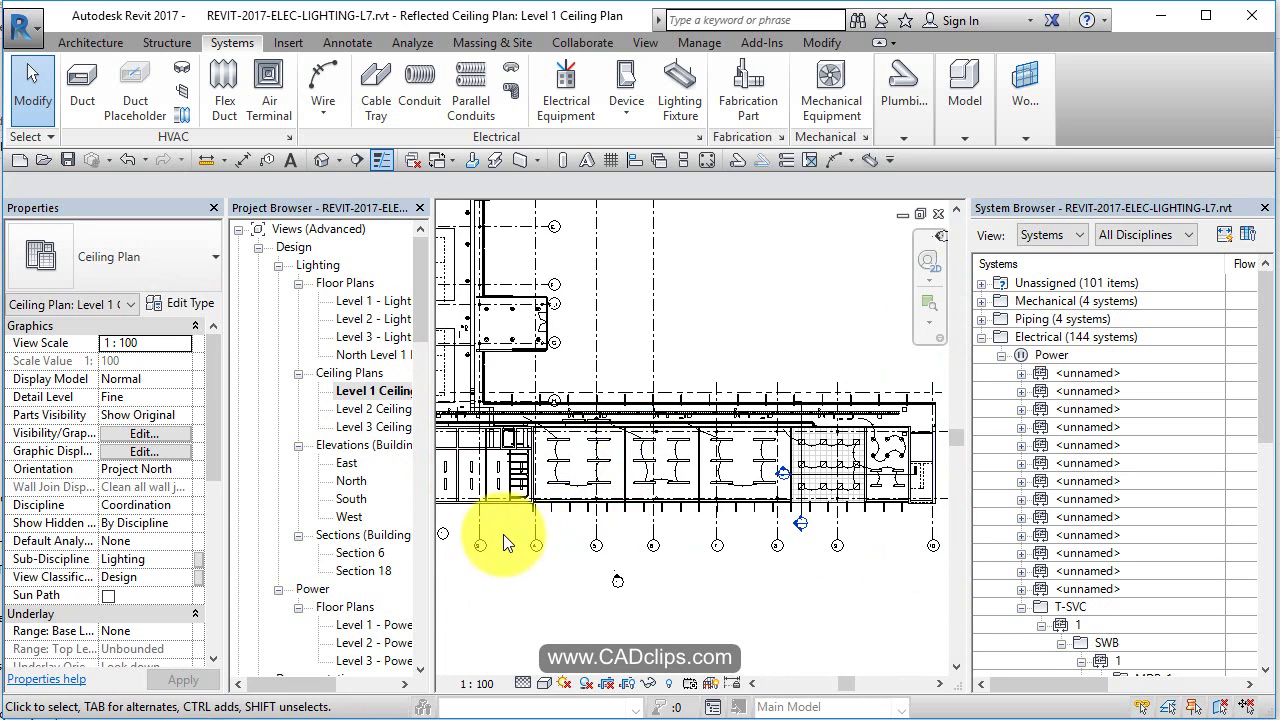
{"action": "left_click_drag", "start_coordinate": [503, 534], "coordinate": [906, 437]}
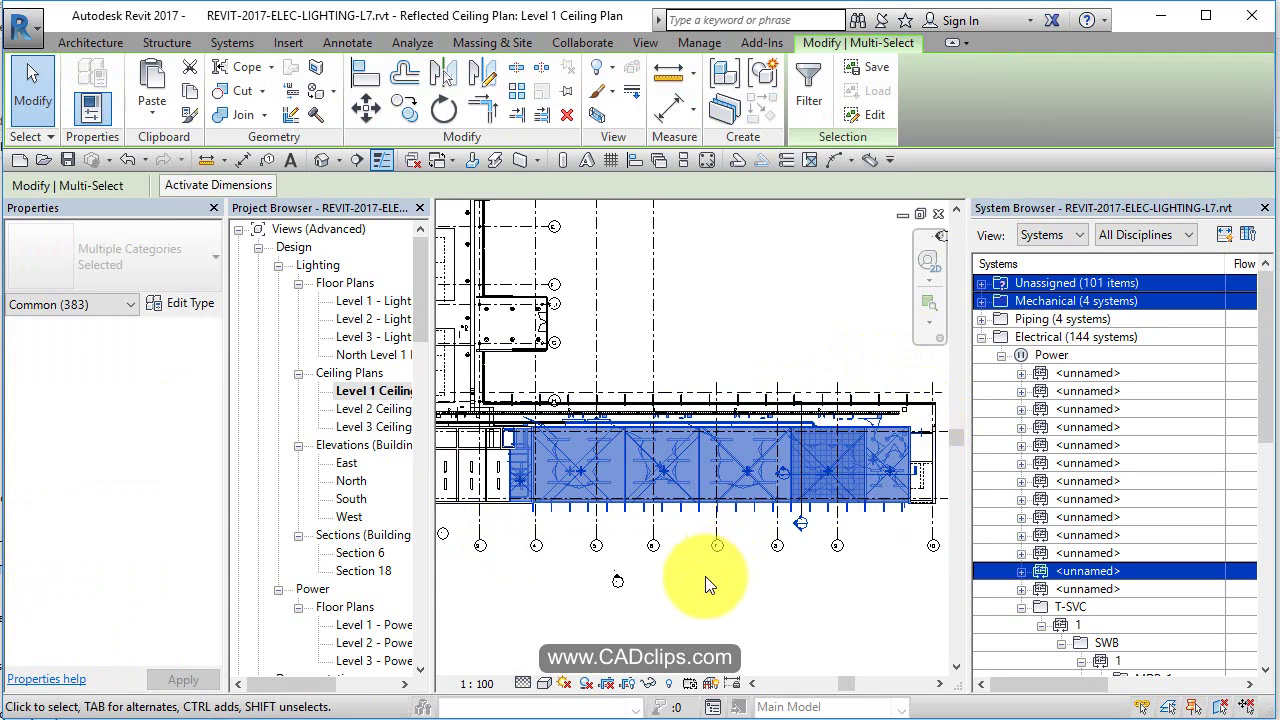
{"action": "left_click", "coordinate": [580, 590]}
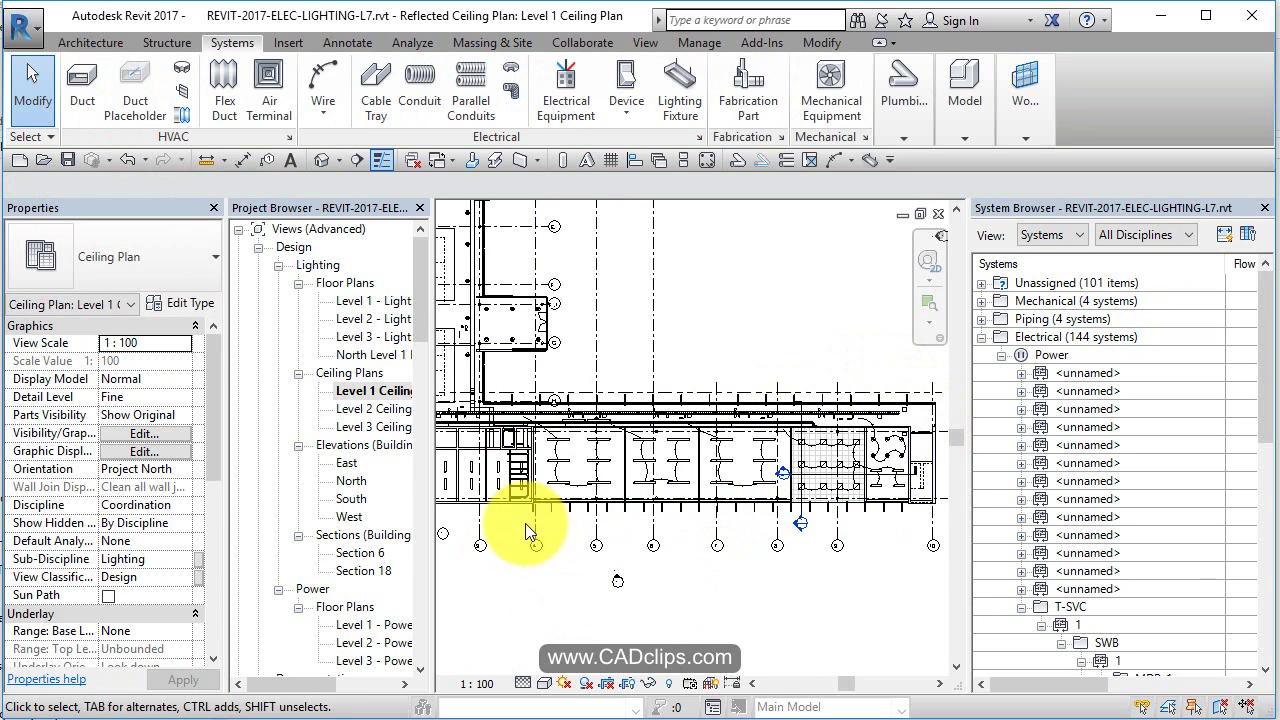
{"action": "left_click_drag", "start_coordinate": [869, 443], "coordinate": [926, 408]}
{"action": "left_click", "coordinate": [808, 100]}
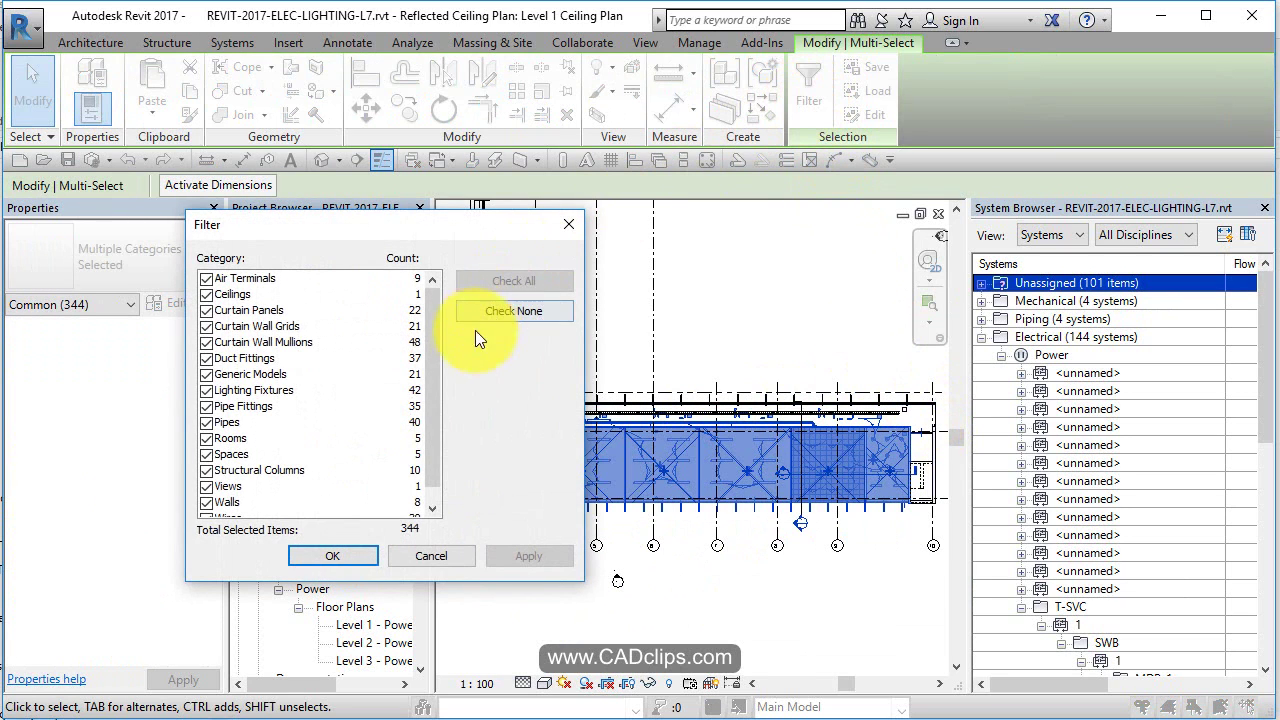
{"action": "left_click", "coordinate": [489, 308]}
{"action": "scroll", "coordinate": [255, 500], "scroll_direction": "down", "scroll_amount": 1}
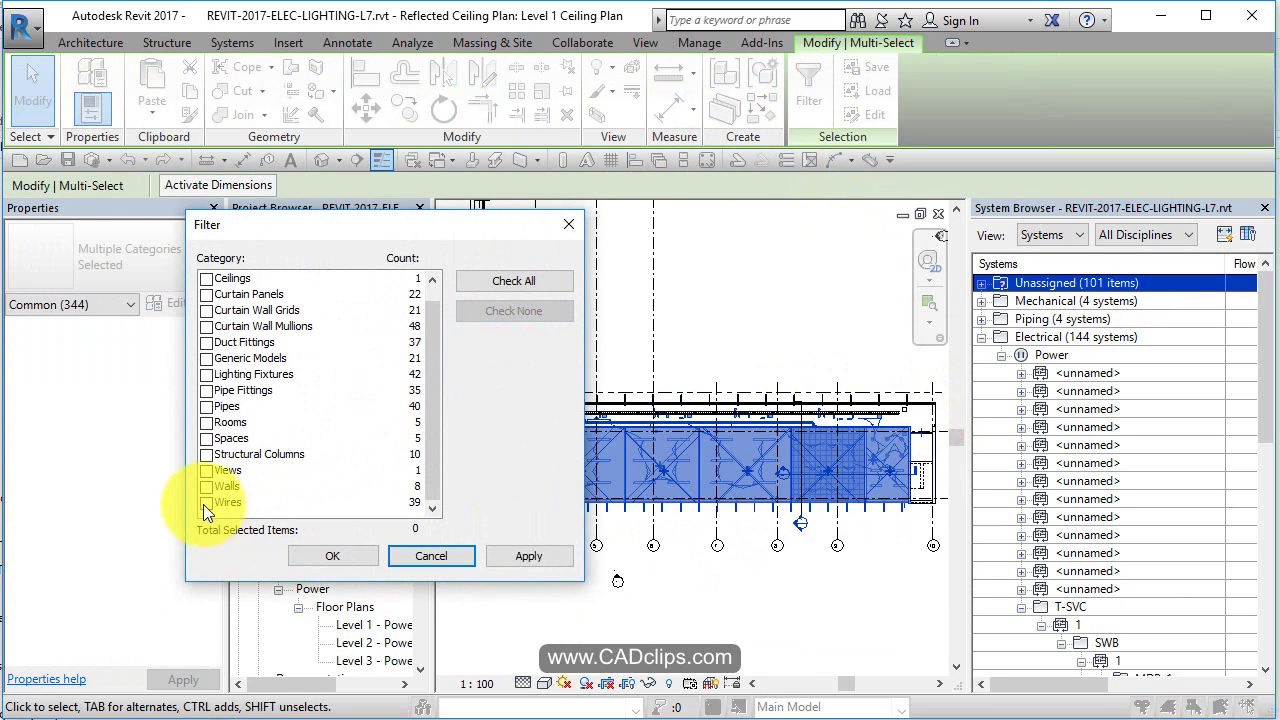
{"action": "left_click", "coordinate": [206, 502]}
{"action": "left_click", "coordinate": [316, 556]}
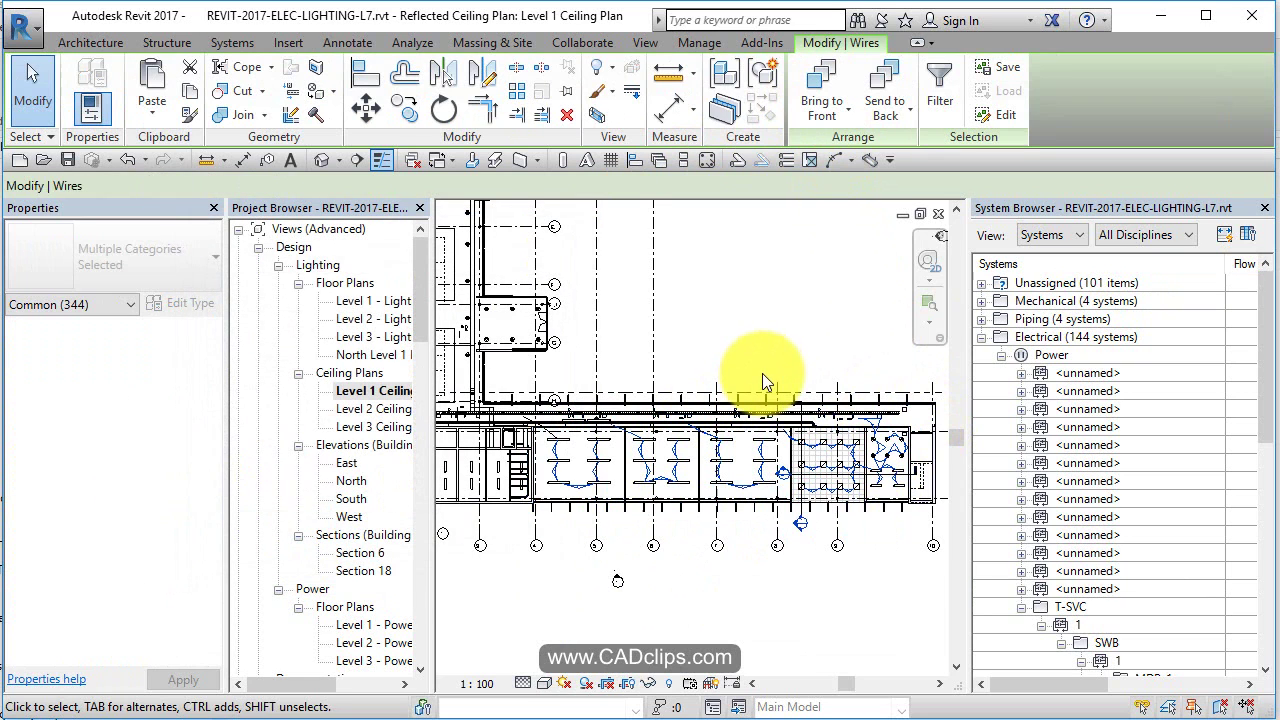
Step: Copy the selected wires to the clipboard and paste them into the Level 1 - Lighting Plan aligned to the current view
{"action": "left_click", "coordinate": [190, 92]}
{"action": "double_click", "coordinate": [358, 300]}
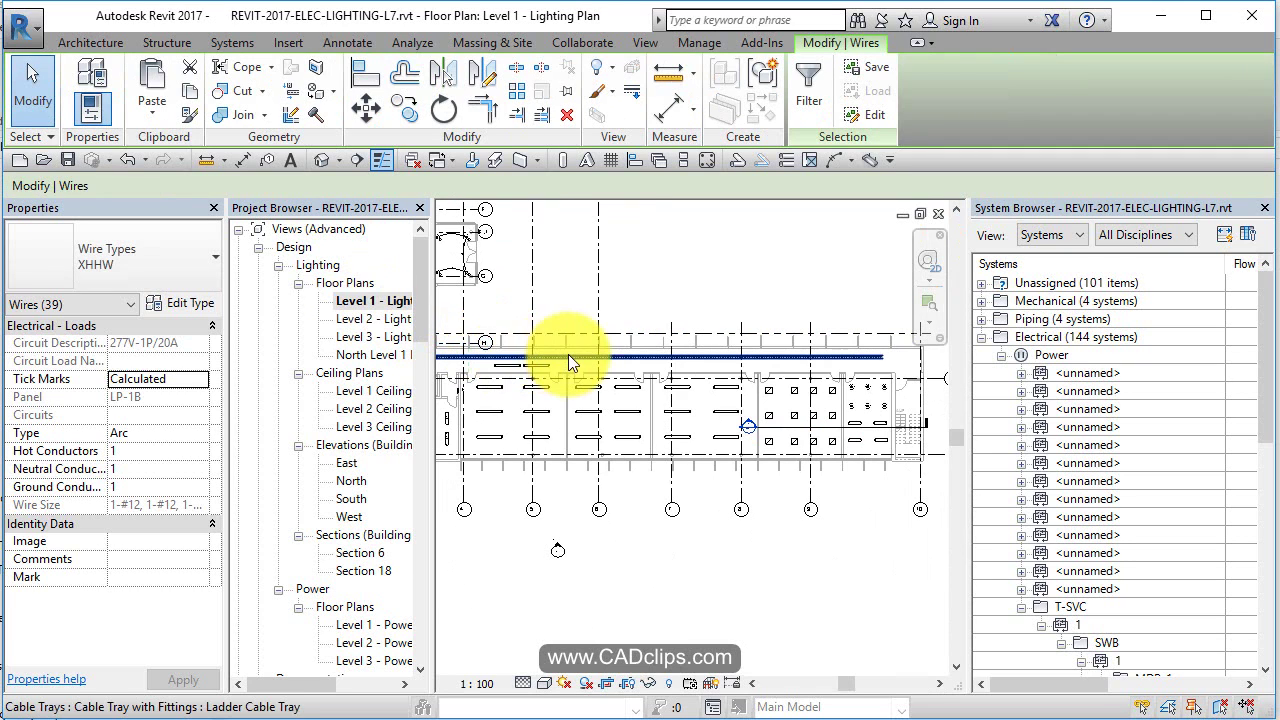
{"action": "left_click", "coordinate": [152, 105]}
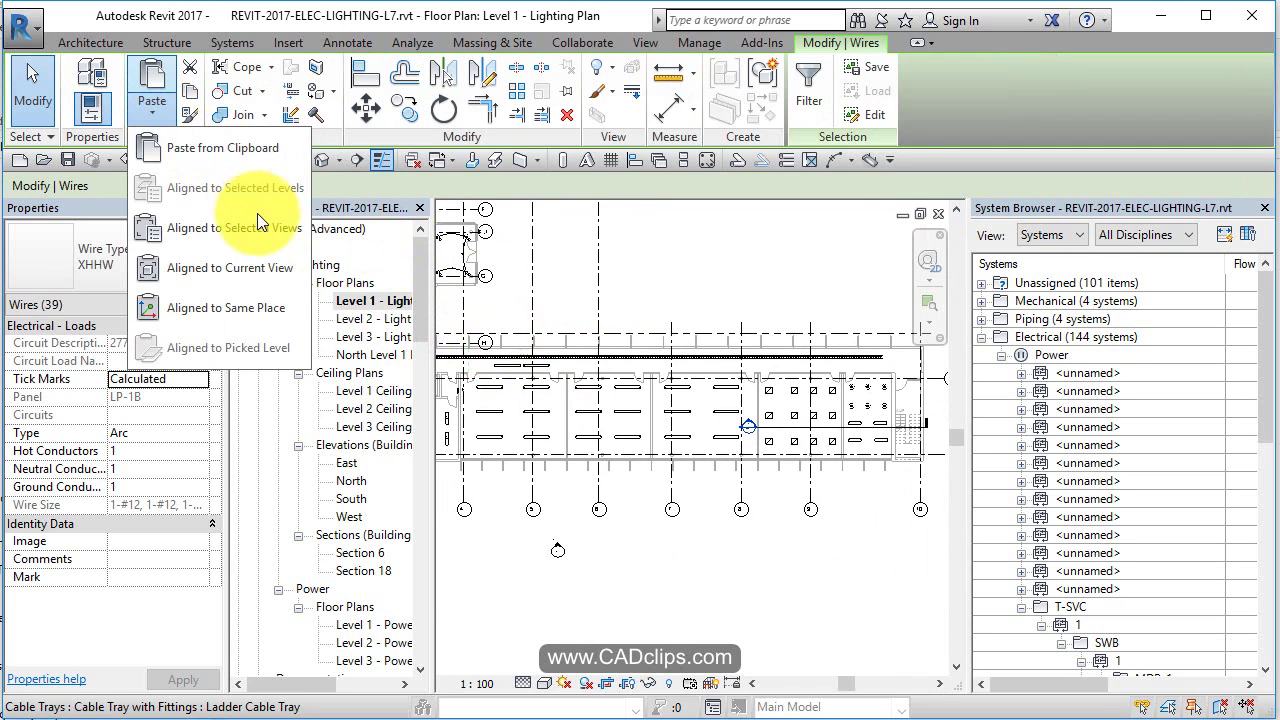
{"action": "left_click", "coordinate": [230, 267]}
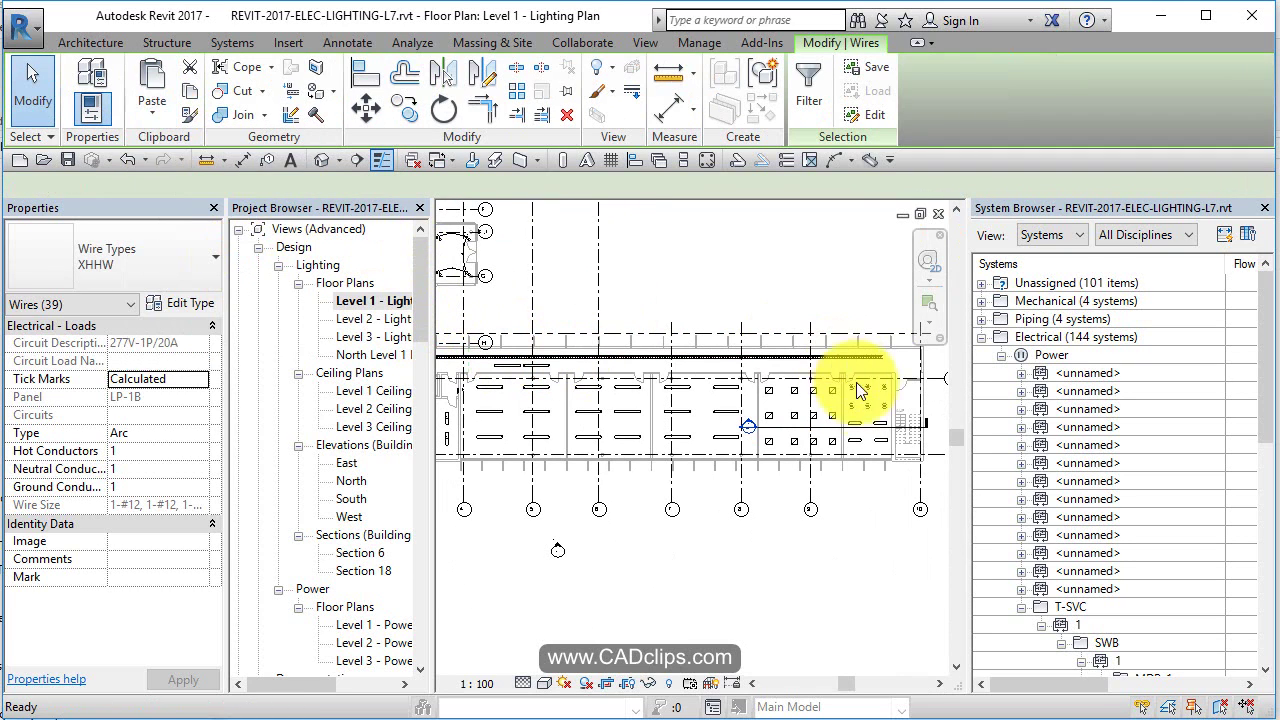
{"action": "left_click", "coordinate": [879, 507]}
Step: Examine how the pasted wires run between the pendant fixtures in the first two workshop rooms of the lighting plan
{"action": "scroll", "coordinate": [484, 390], "scroll_direction": "up", "scroll_amount": 2}
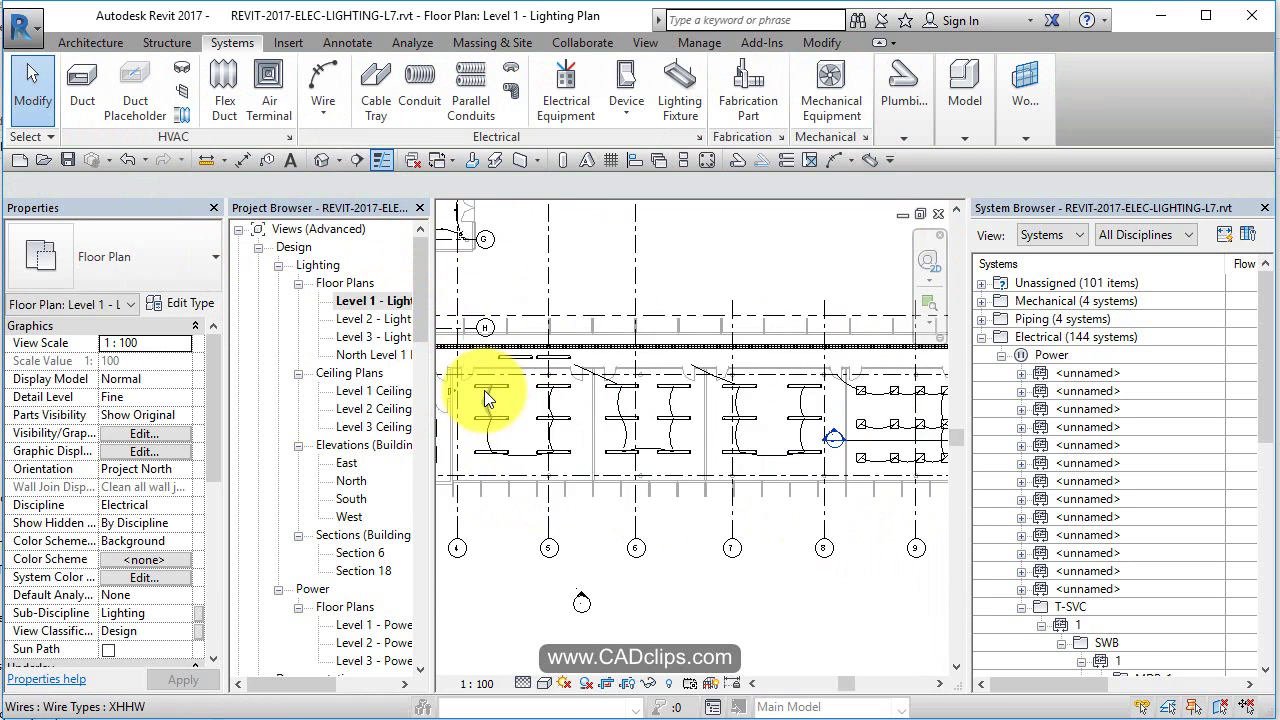
{"action": "scroll", "coordinate": [484, 390], "scroll_direction": "up", "scroll_amount": 2}
{"action": "middle_click_drag", "start_coordinate": [561, 435], "coordinate": [737, 494]}
{"action": "scroll", "coordinate": [716, 479], "scroll_direction": "up", "scroll_amount": 2}
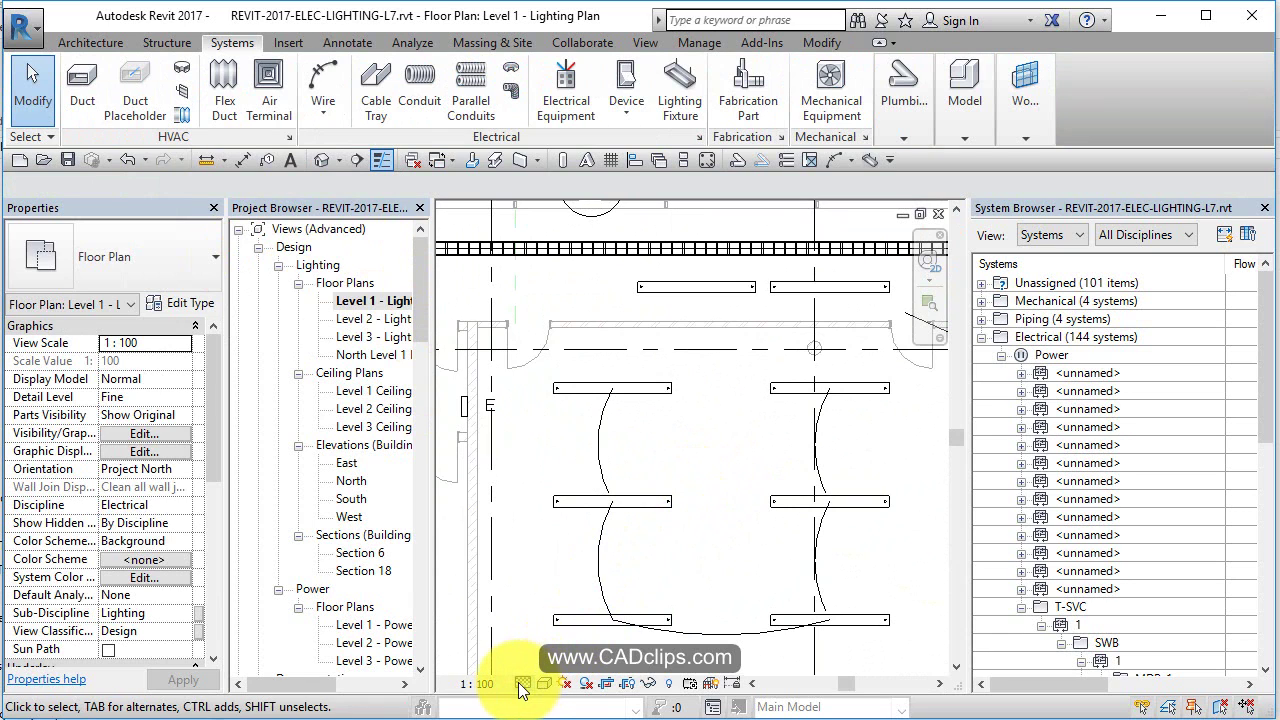
{"action": "middle_click_drag", "start_coordinate": [731, 464], "coordinate": [640, 475]}
{"action": "scroll", "coordinate": [679, 458], "scroll_direction": "down", "scroll_amount": 1}
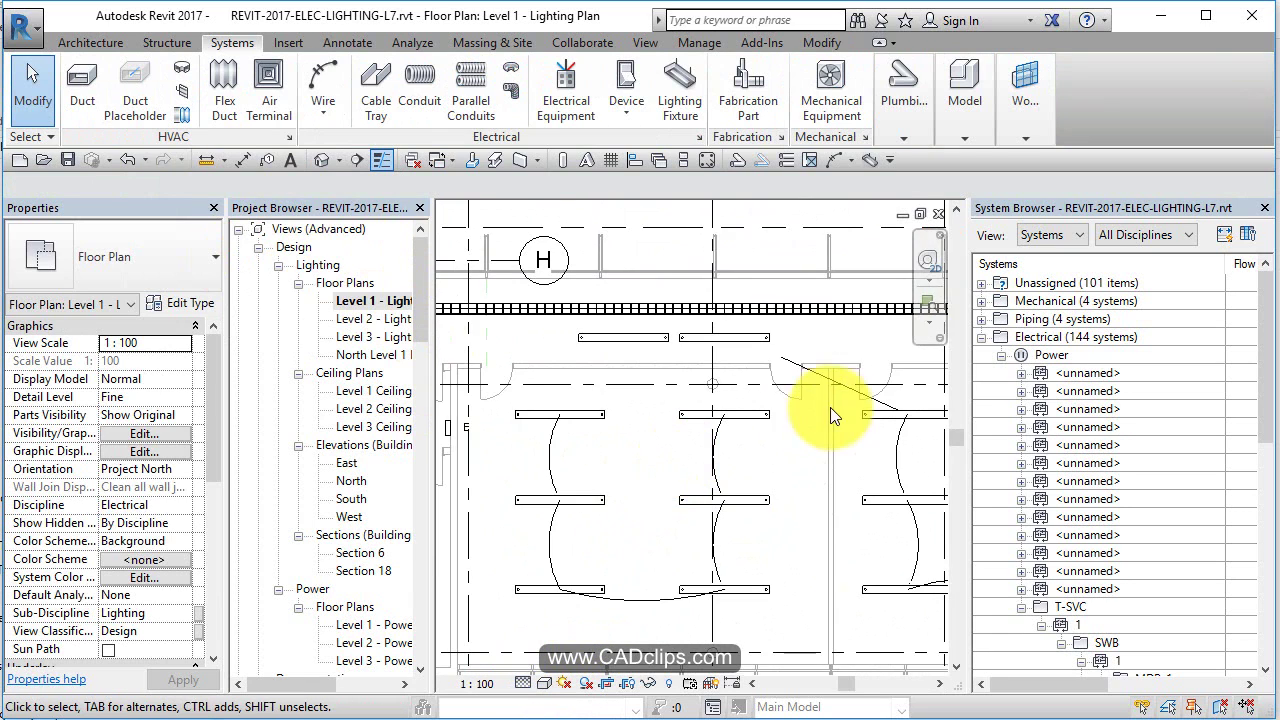
{"action": "scroll", "coordinate": [829, 400], "scroll_direction": "up", "scroll_amount": 4}
{"action": "middle_click_drag", "start_coordinate": [810, 458], "coordinate": [616, 420]}
{"action": "scroll", "coordinate": [616, 420], "scroll_direction": "down", "scroll_amount": 3}
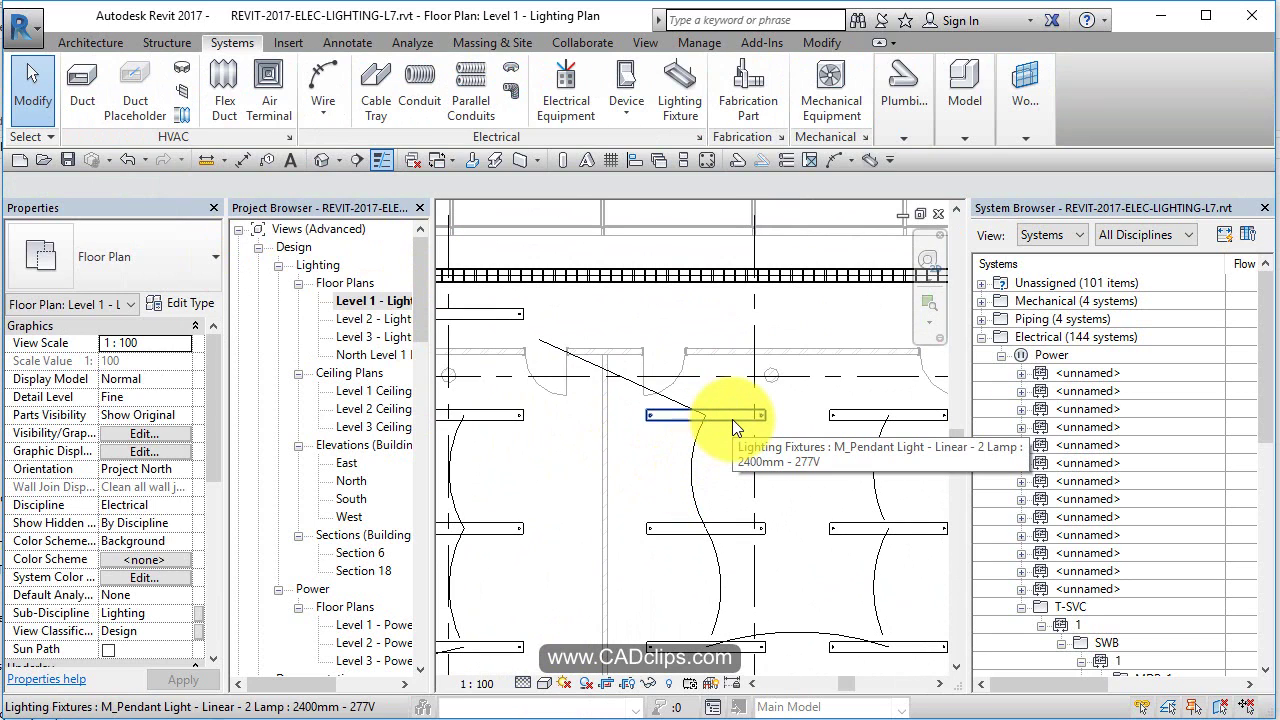
Step: Select the electrical circuit of the pendant lights in the room east of Workshop I 14 to inspect it, then deselect it
{"action": "key", "text": "Tab"}
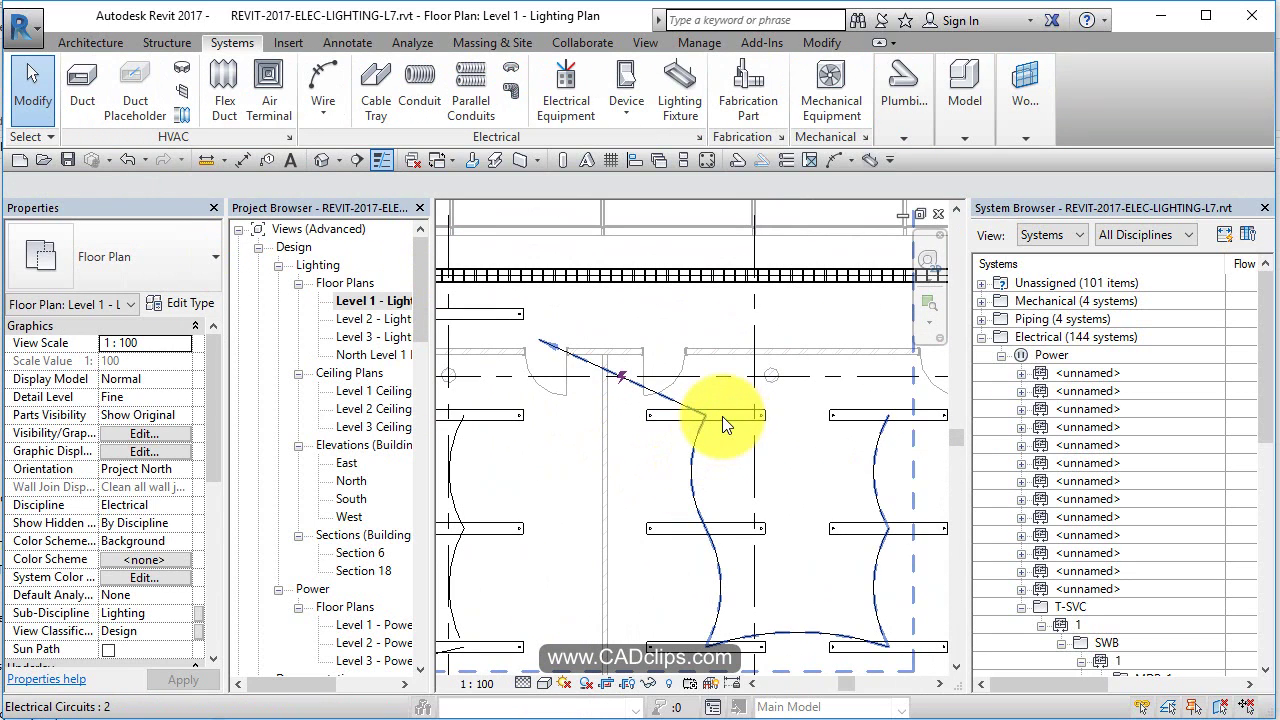
{"action": "key", "text": "Tab"}
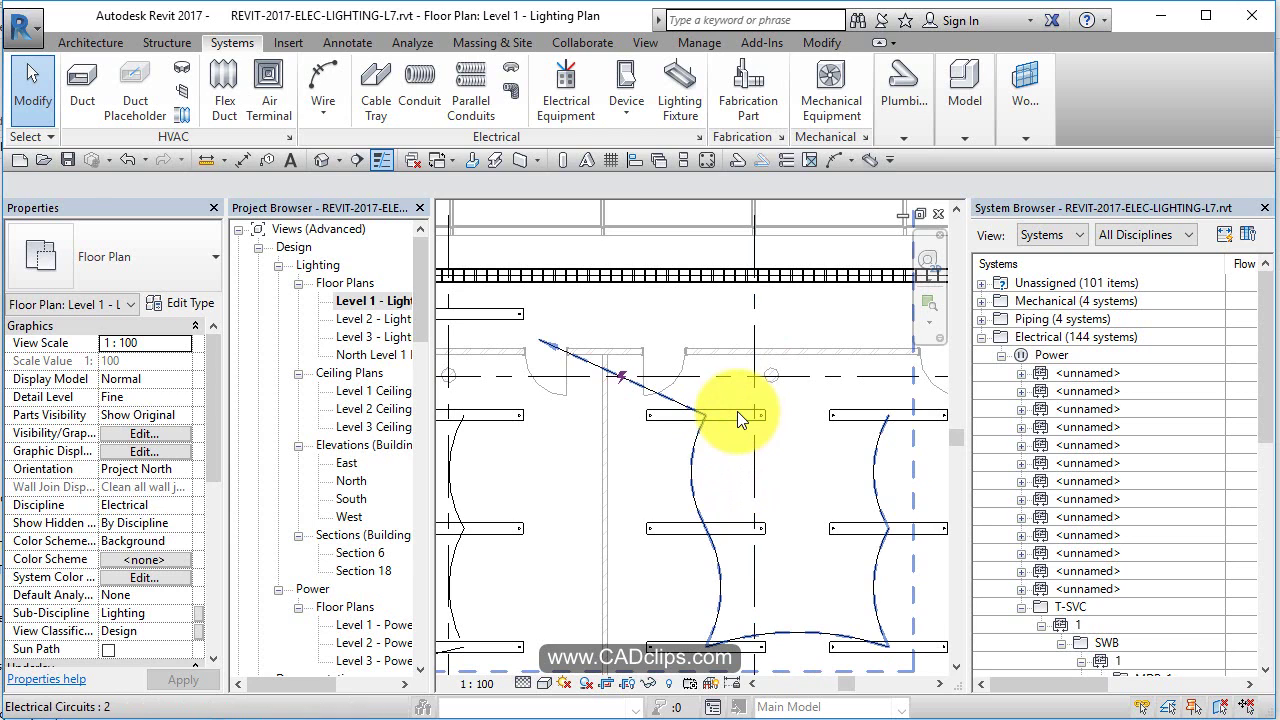
{"action": "left_click", "coordinate": [736, 411]}
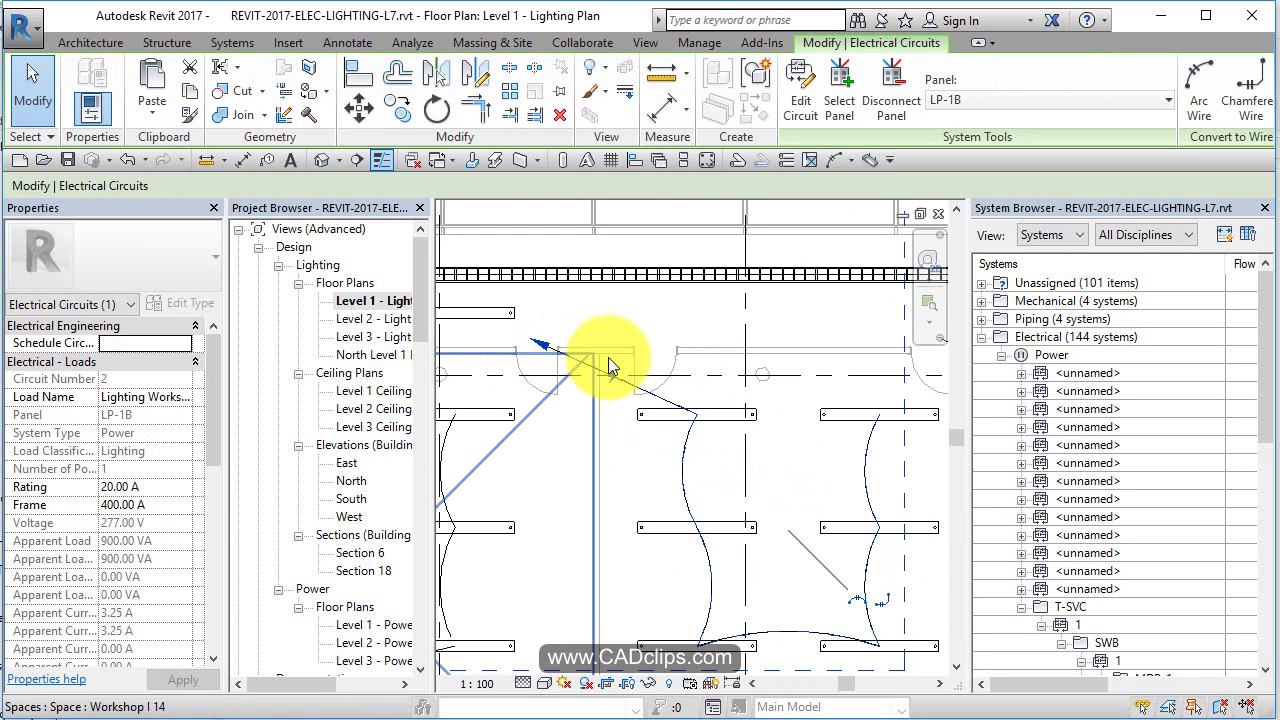
{"action": "left_click", "coordinate": [629, 328]}
{"action": "scroll", "coordinate": [629, 328], "scroll_direction": "down", "scroll_amount": 2}
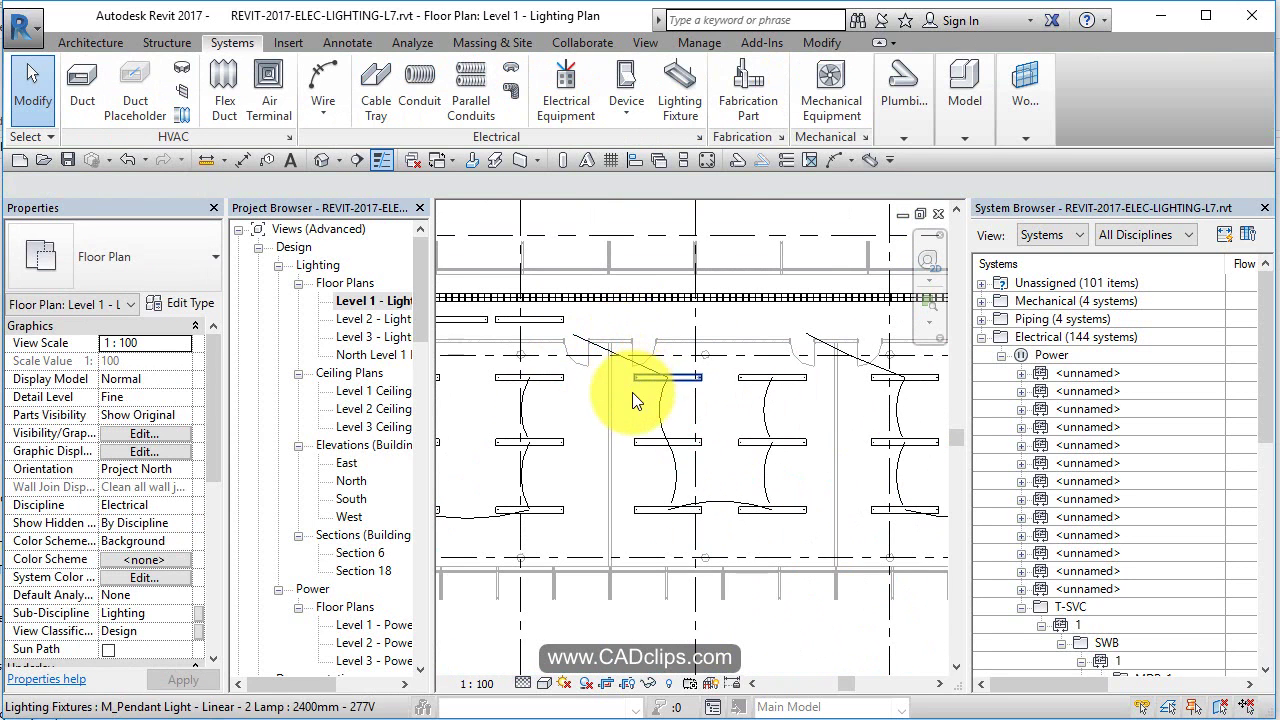
{"action": "middle_click_drag", "start_coordinate": [634, 394], "coordinate": [750, 454]}
{"action": "middle_click_drag", "start_coordinate": [668, 485], "coordinate": [793, 488]}
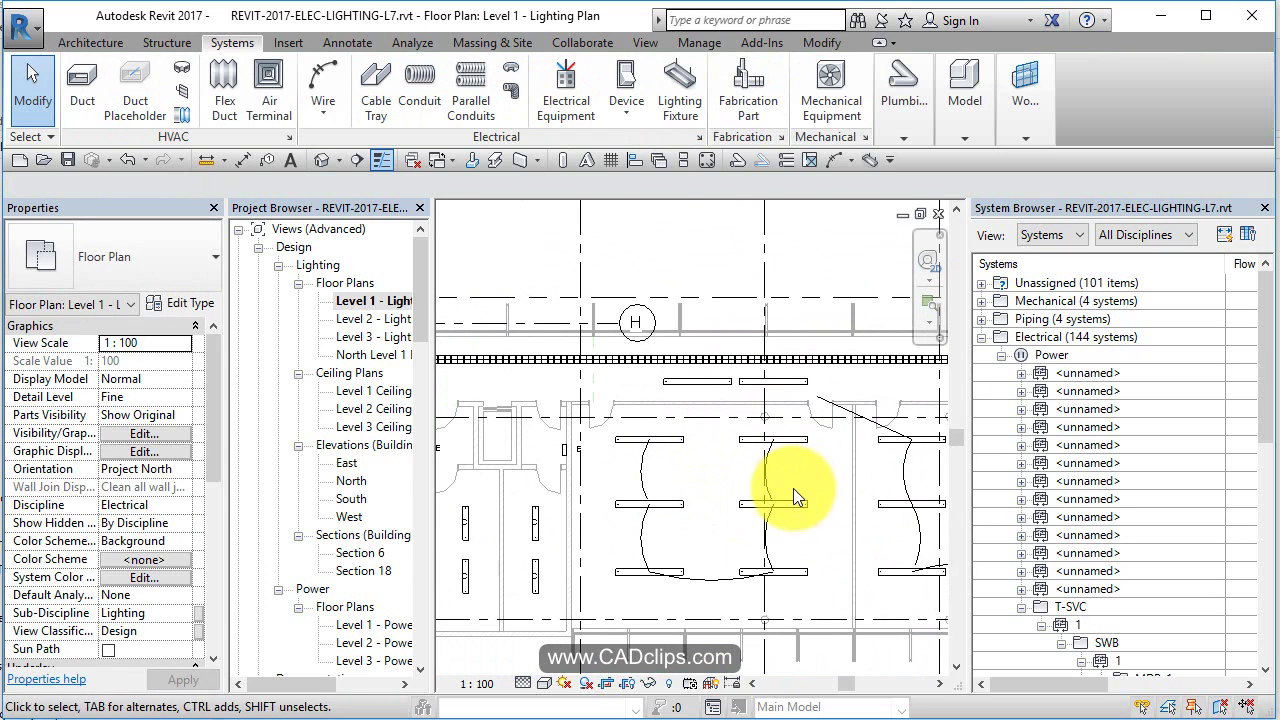
Step: Place an M_Wall Occupancy Sensor, Passive Infrared - 277 V, on Workshop I 14's inner wall face, about 933 mm from the door's centreline
{"action": "middle_click_drag", "start_coordinate": [660, 537], "coordinate": [604, 448]}
{"action": "scroll", "coordinate": [571, 422], "scroll_direction": "up", "scroll_amount": 3}
{"action": "scroll", "coordinate": [573, 422], "scroll_direction": "up", "scroll_amount": 2}
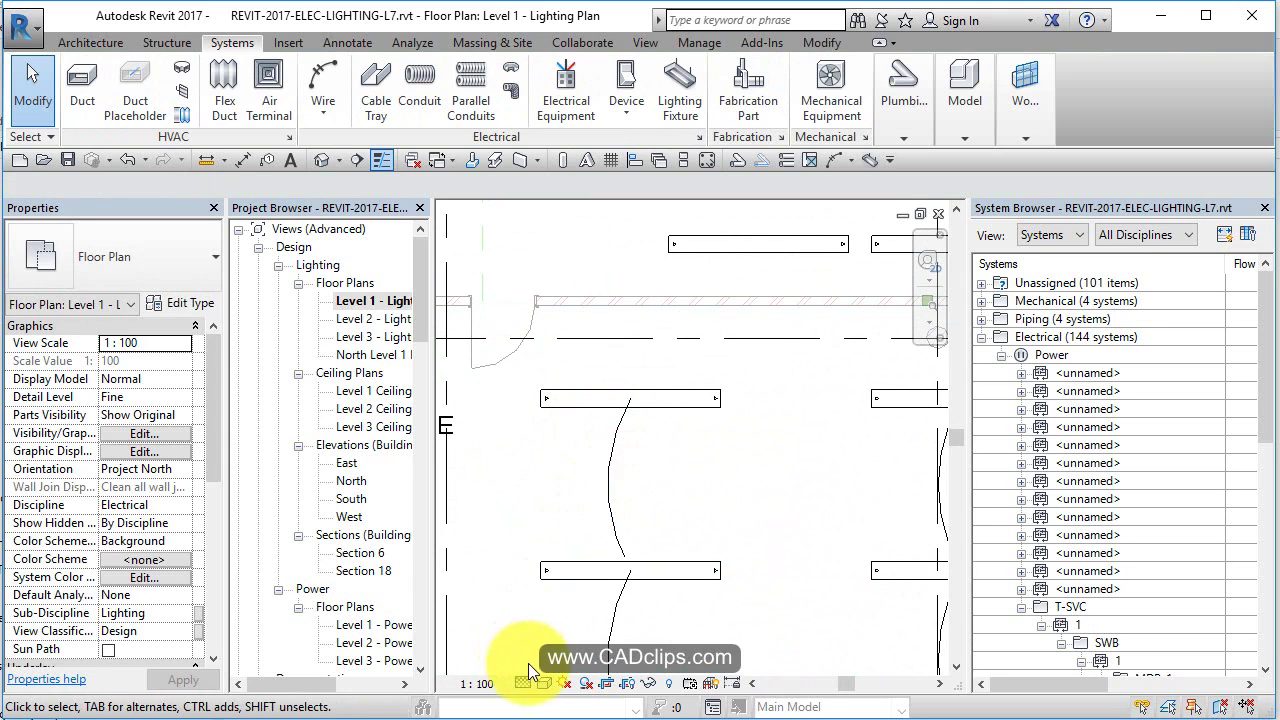
{"action": "middle_click_drag", "start_coordinate": [606, 329], "coordinate": [649, 354]}
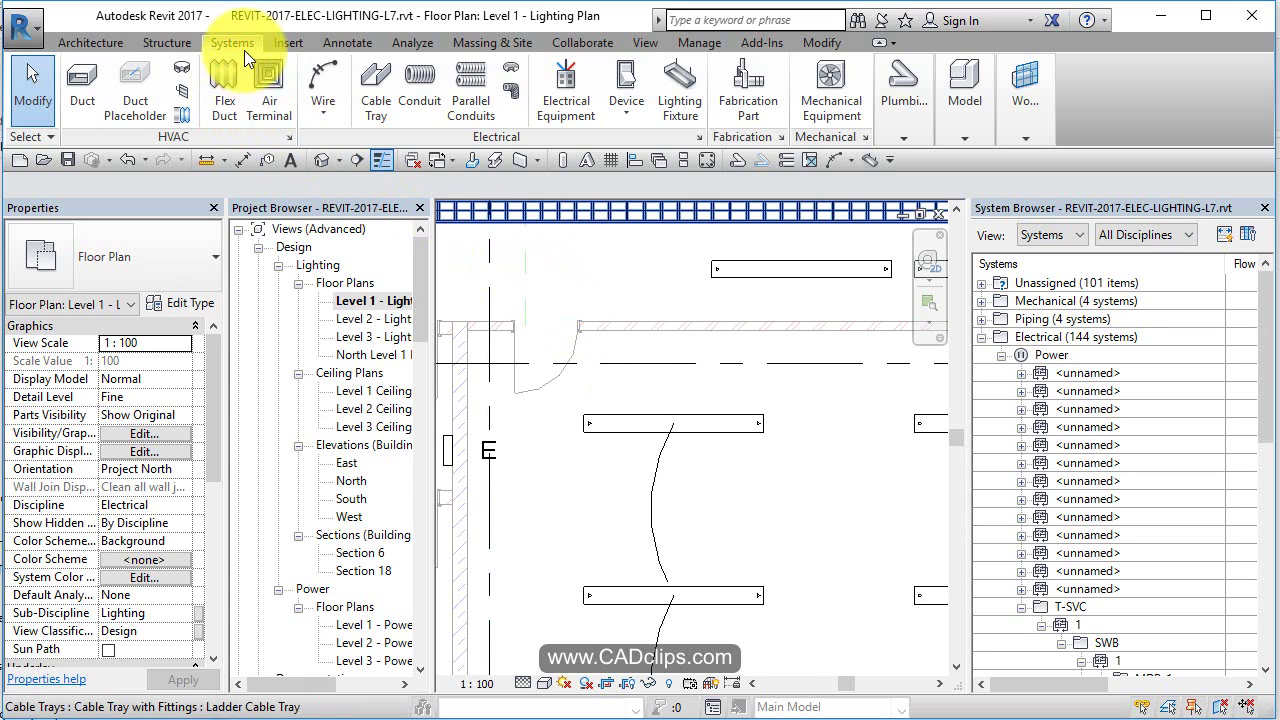
{"action": "left_click", "coordinate": [624, 117]}
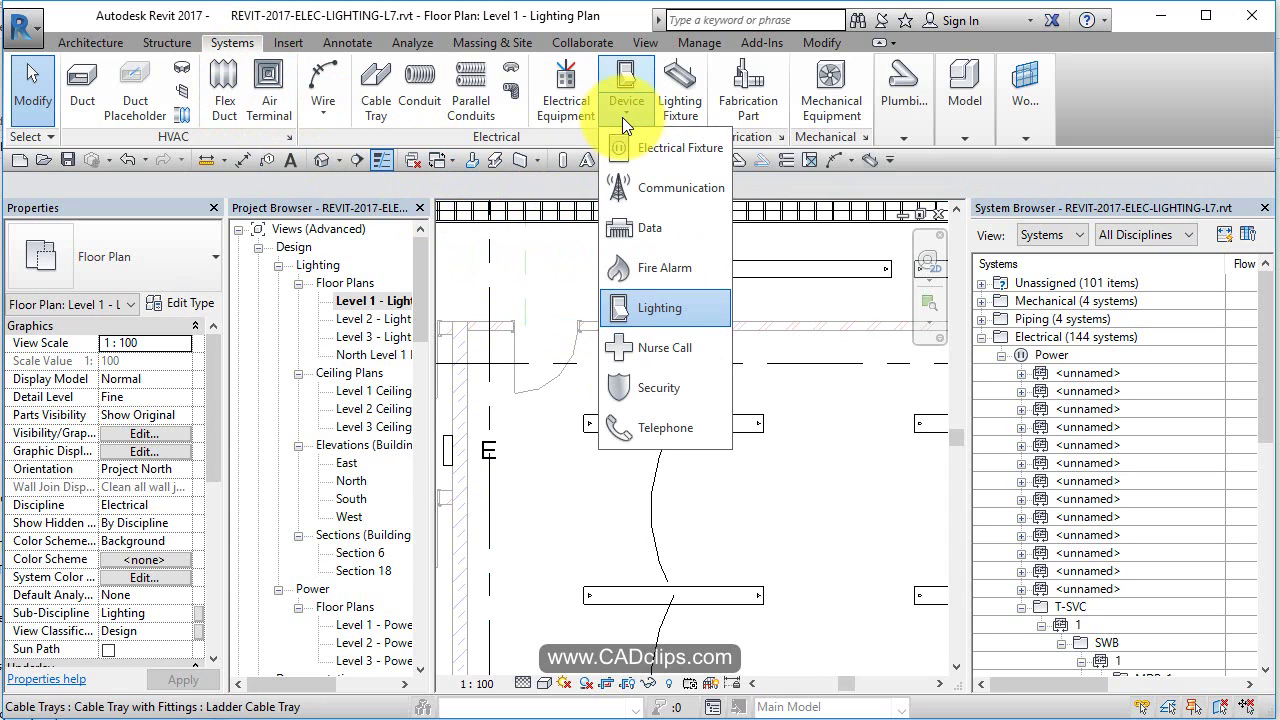
{"action": "left_click", "coordinate": [648, 308]}
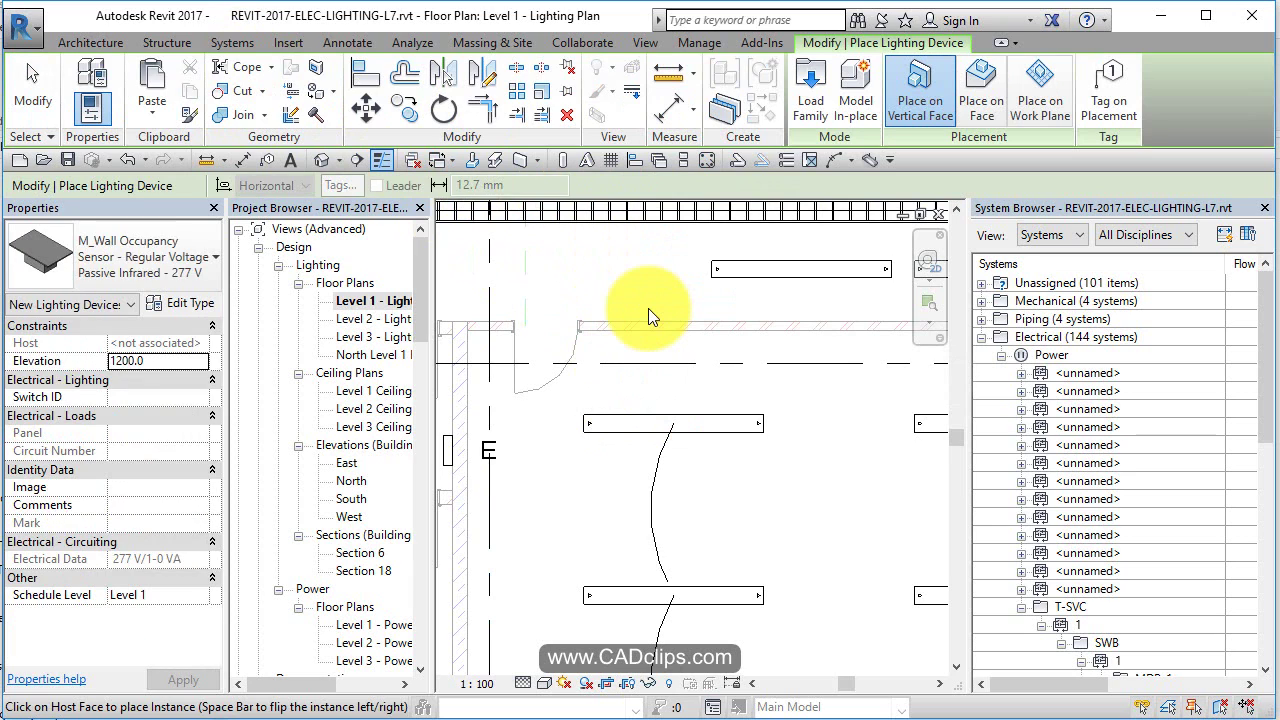
{"action": "left_click", "coordinate": [143, 262]}
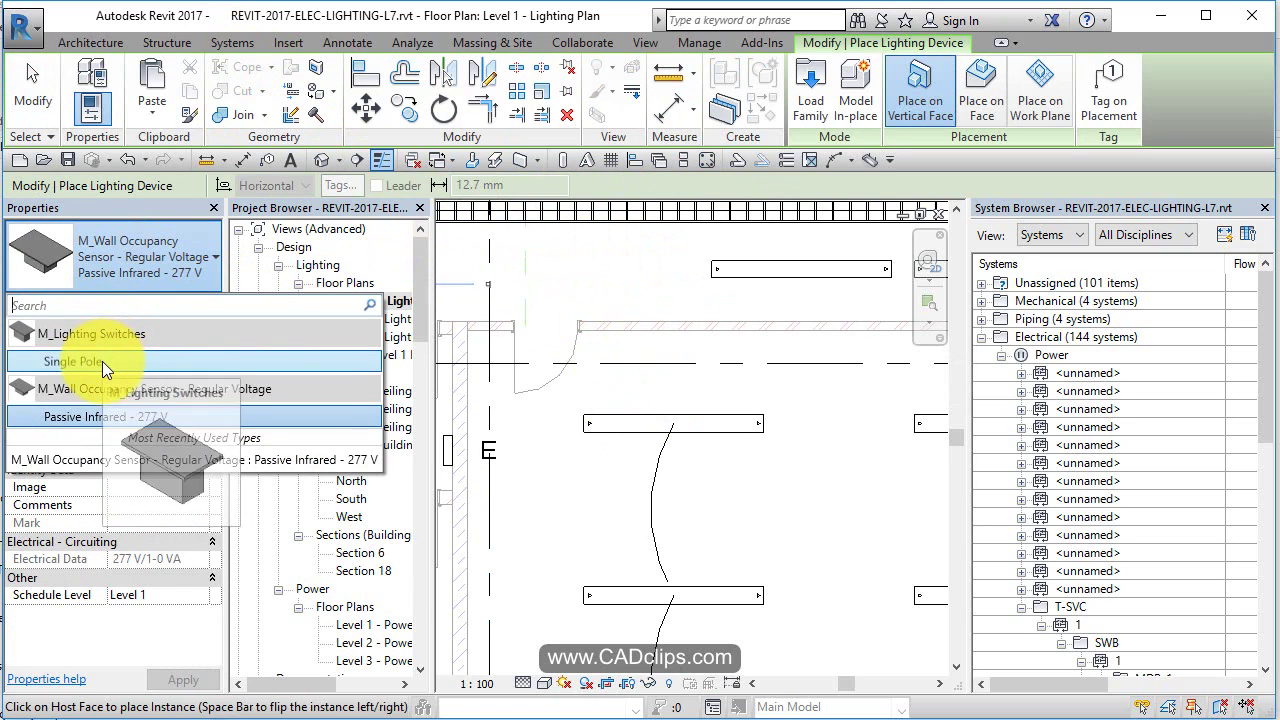
{"action": "left_click", "coordinate": [104, 420]}
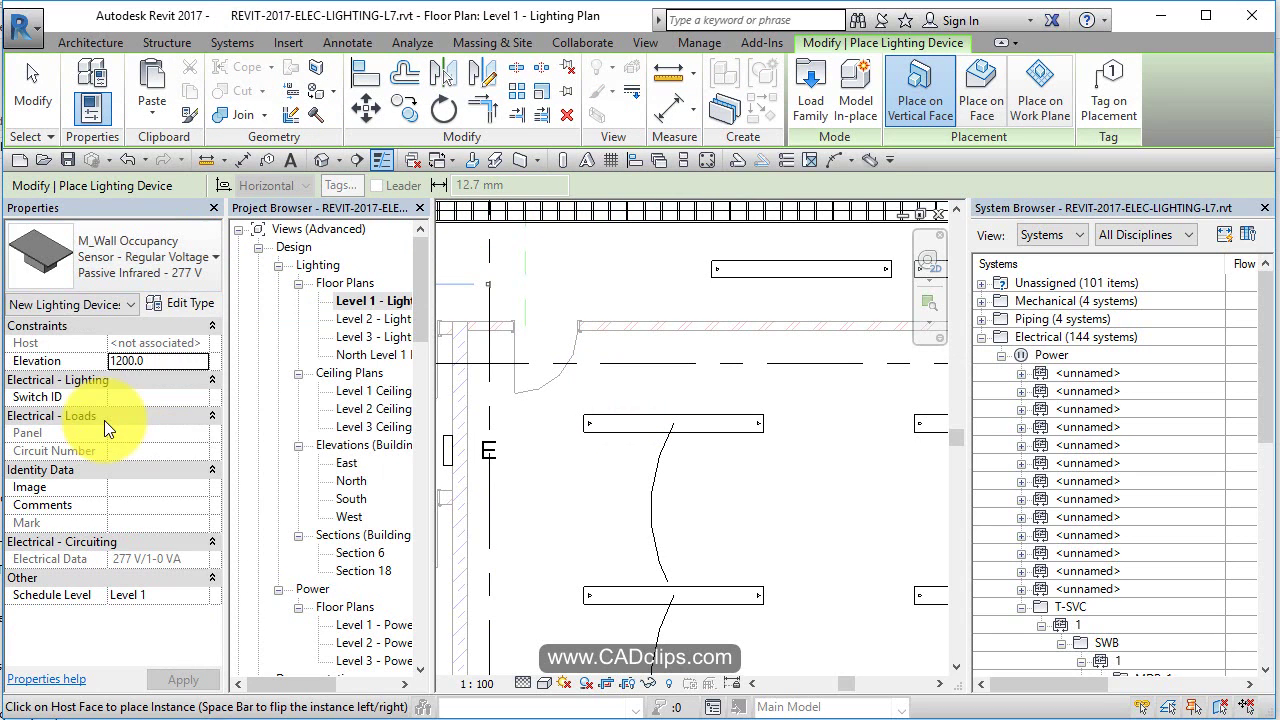
{"action": "scroll", "coordinate": [580, 345], "scroll_direction": "up", "scroll_amount": 3}
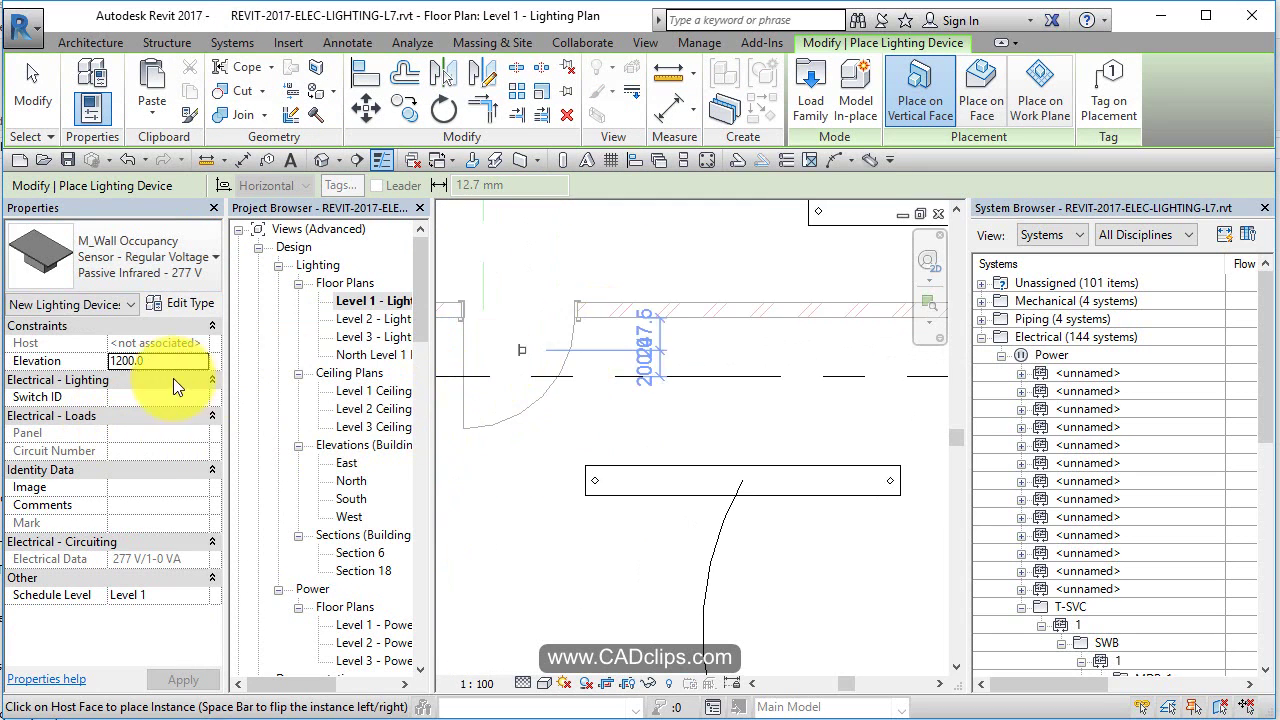
{"action": "left_click", "coordinate": [606, 317]}
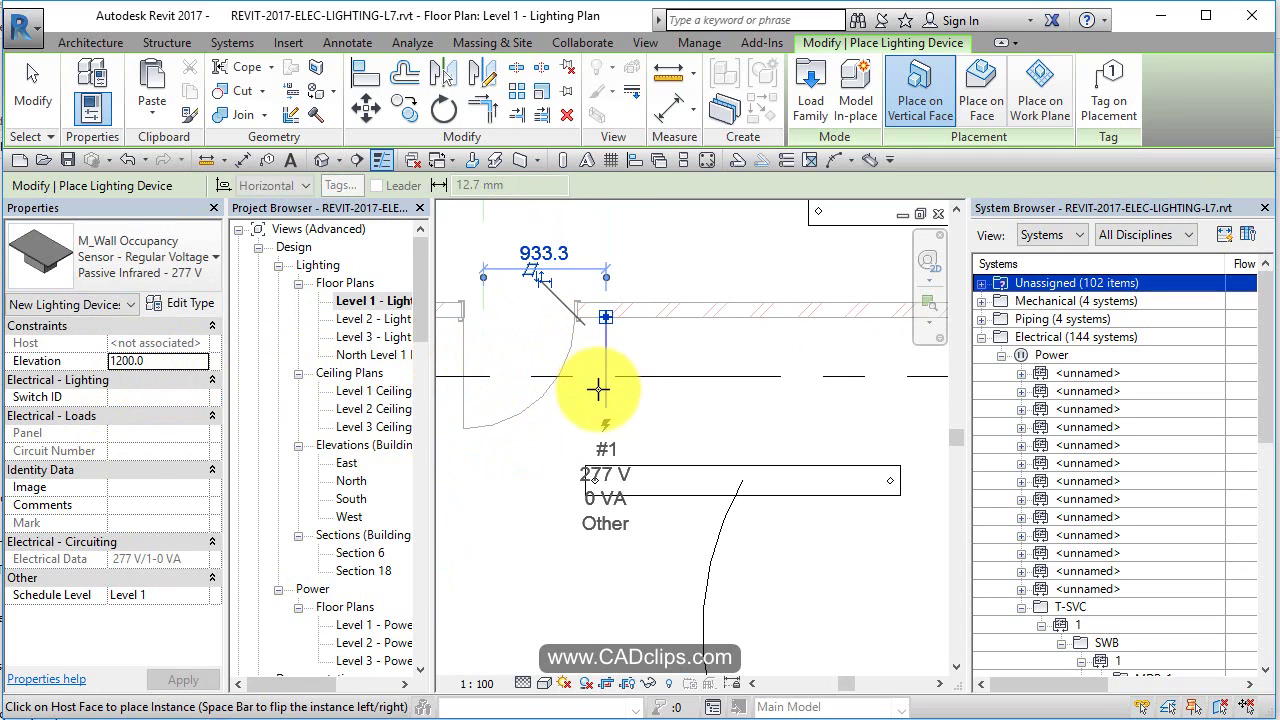
{"action": "key", "text": "Escape"}
{"action": "key", "text": "Escape"}
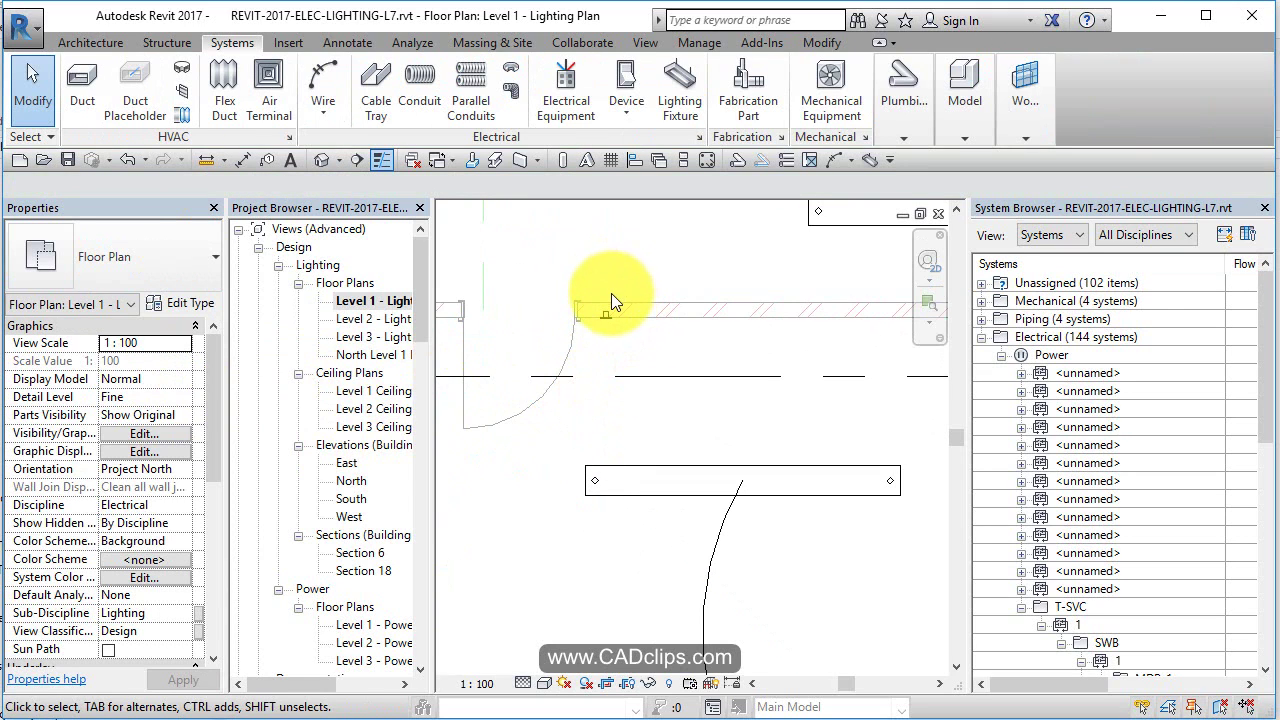
Step: Set the lighting plan's detail level to Medium
{"action": "left_click", "coordinate": [522, 684]}
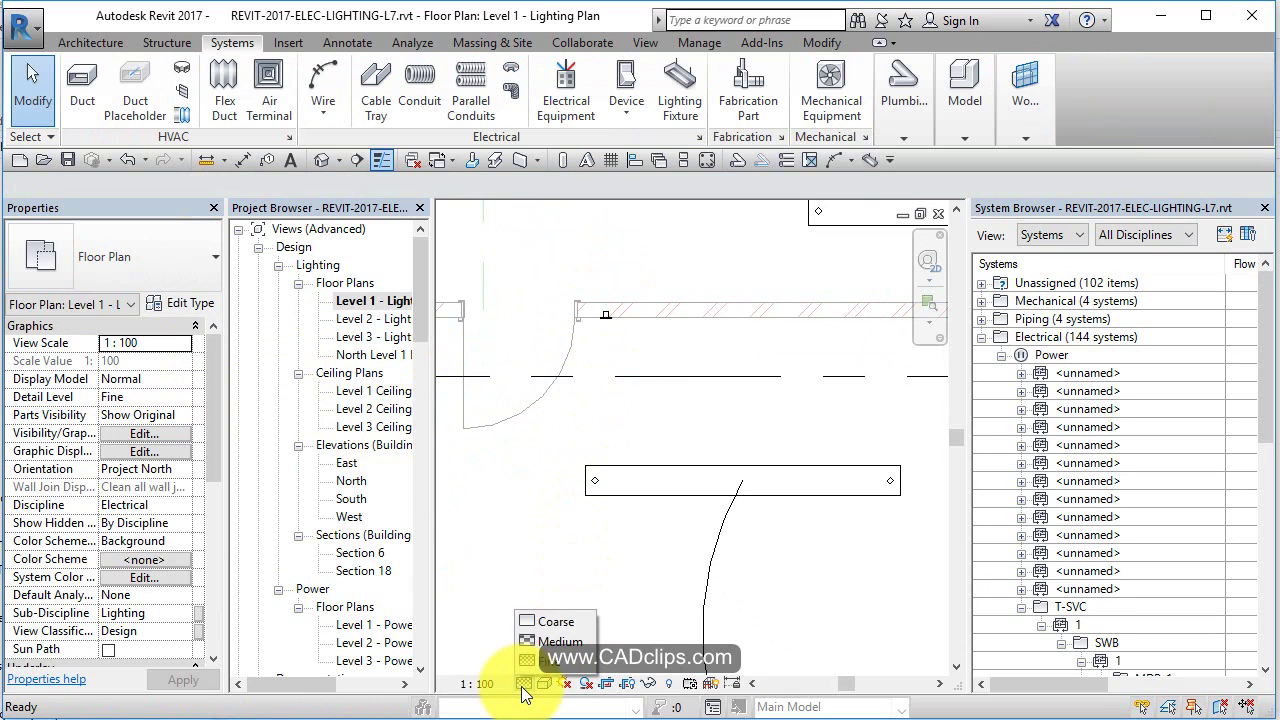
{"action": "left_click", "coordinate": [548, 643]}
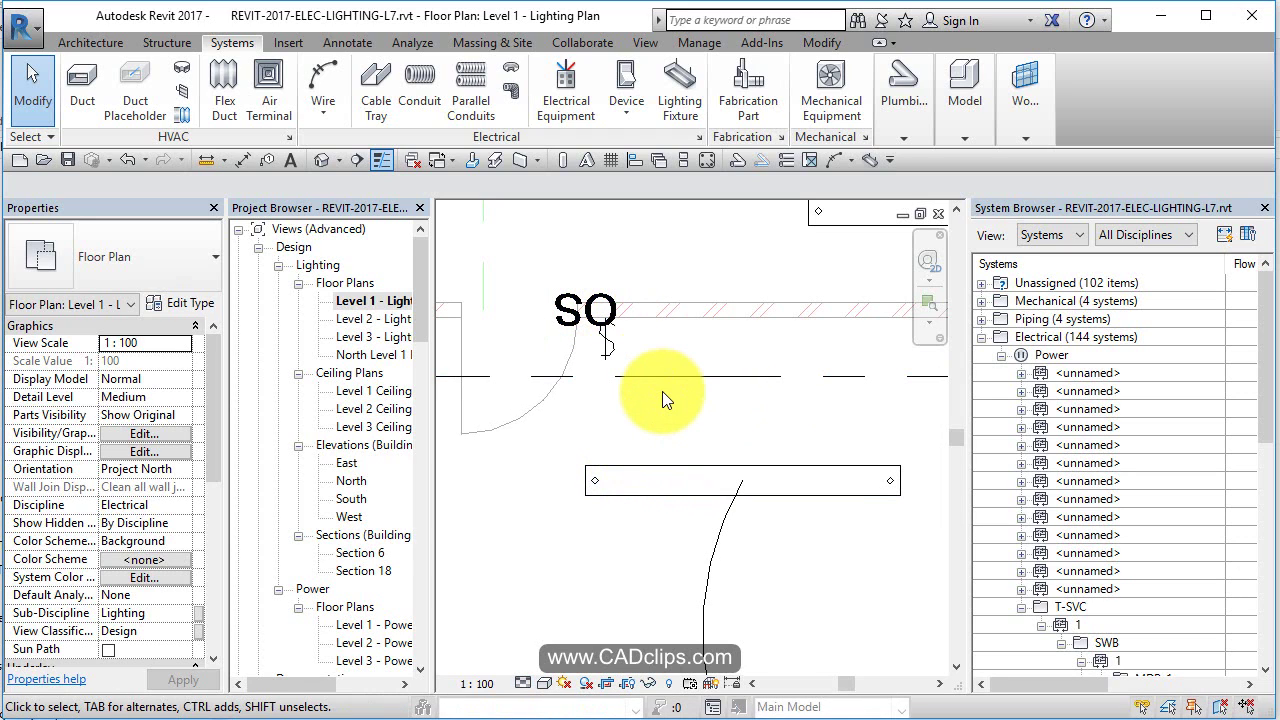
Step: Create a similar 277 V wall occupancy sensor on Workshop I 14's inner wall face beside its east door, about 1200 mm from the grid line
{"action": "scroll", "coordinate": [661, 393], "scroll_direction": "down", "scroll_amount": 2}
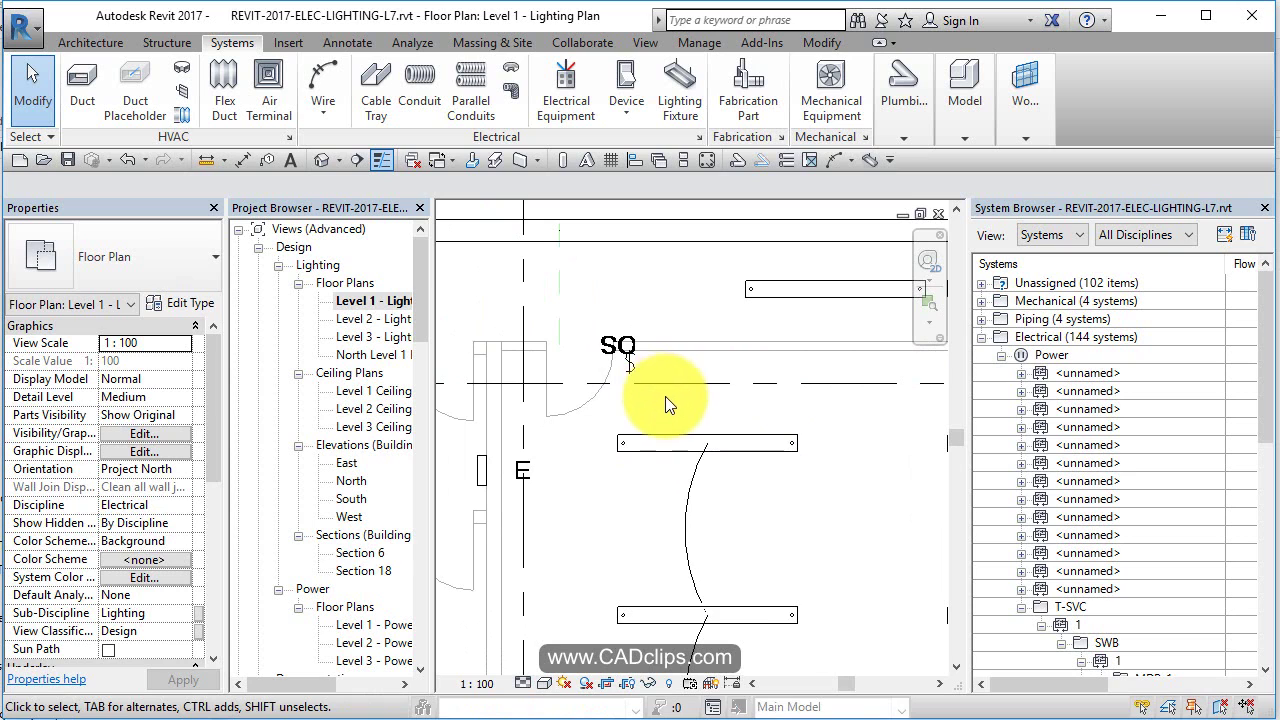
{"action": "left_click", "coordinate": [628, 344]}
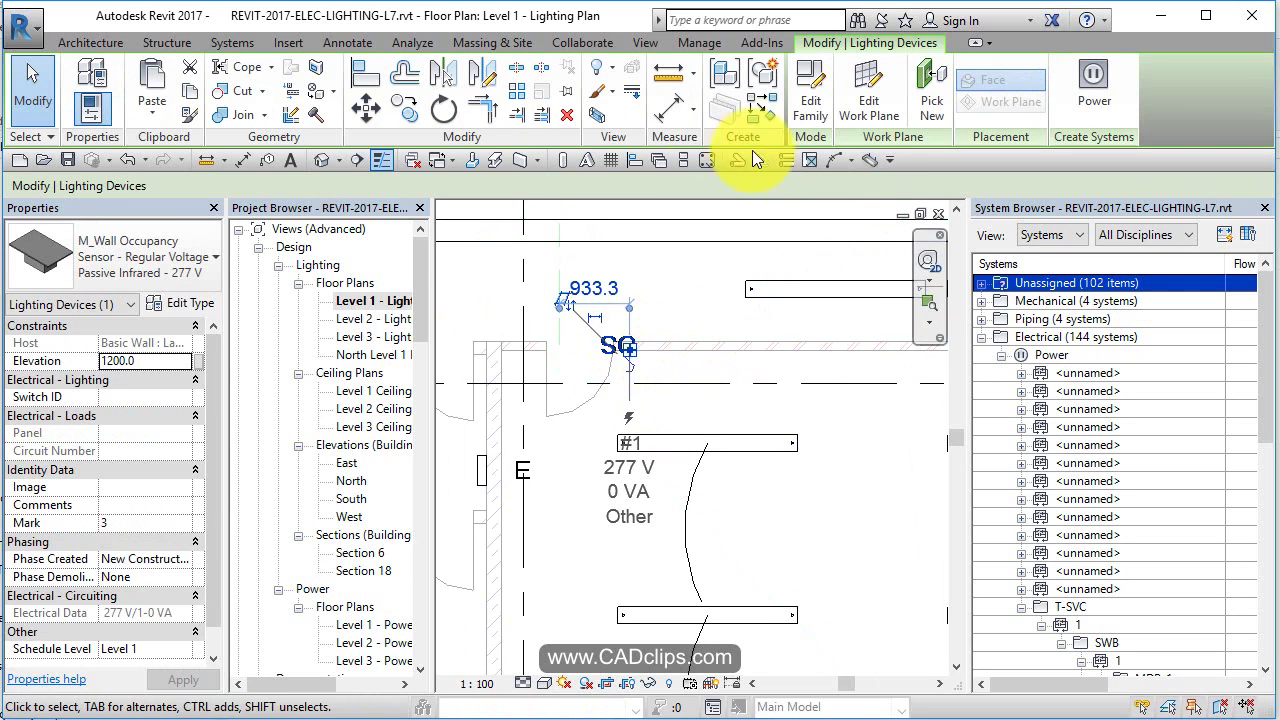
{"action": "left_click", "coordinate": [759, 107]}
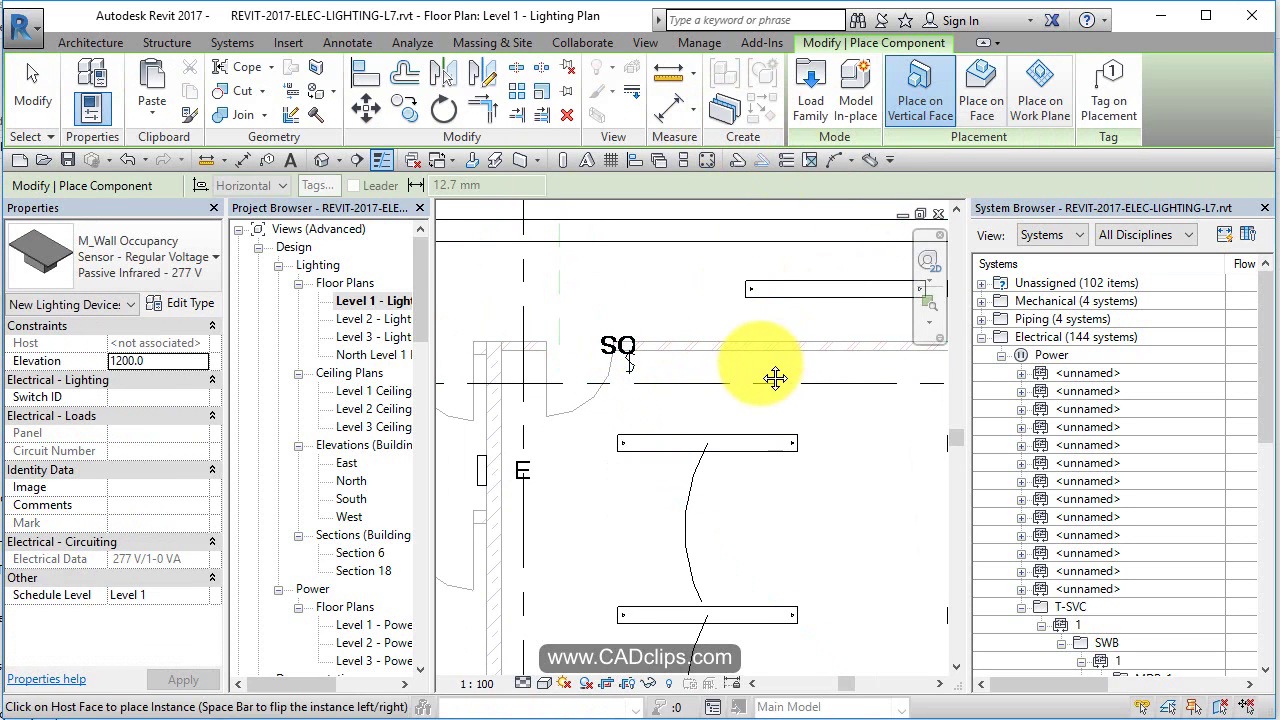
{"action": "middle_click_drag", "start_coordinate": [757, 377], "coordinate": [346, 408]}
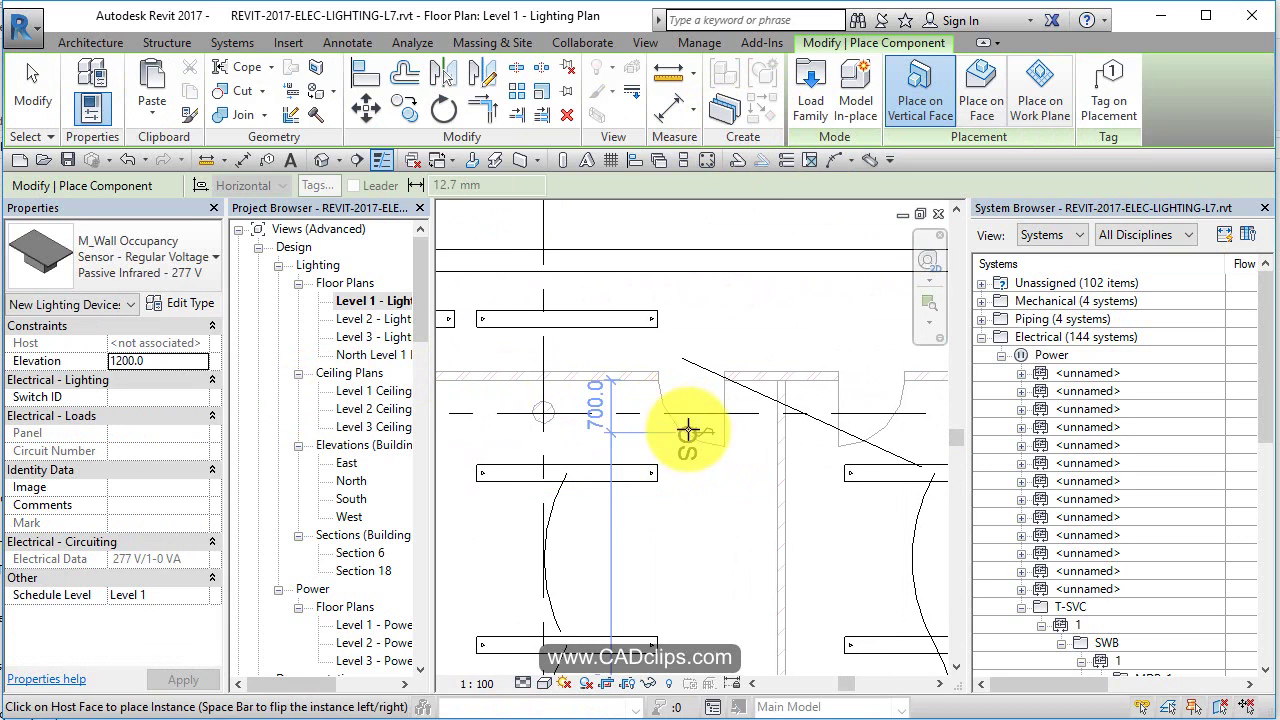
{"action": "middle_click_drag", "start_coordinate": [703, 430], "coordinate": [877, 429]}
{"action": "scroll", "coordinate": [877, 429], "scroll_direction": "down", "scroll_amount": 3}
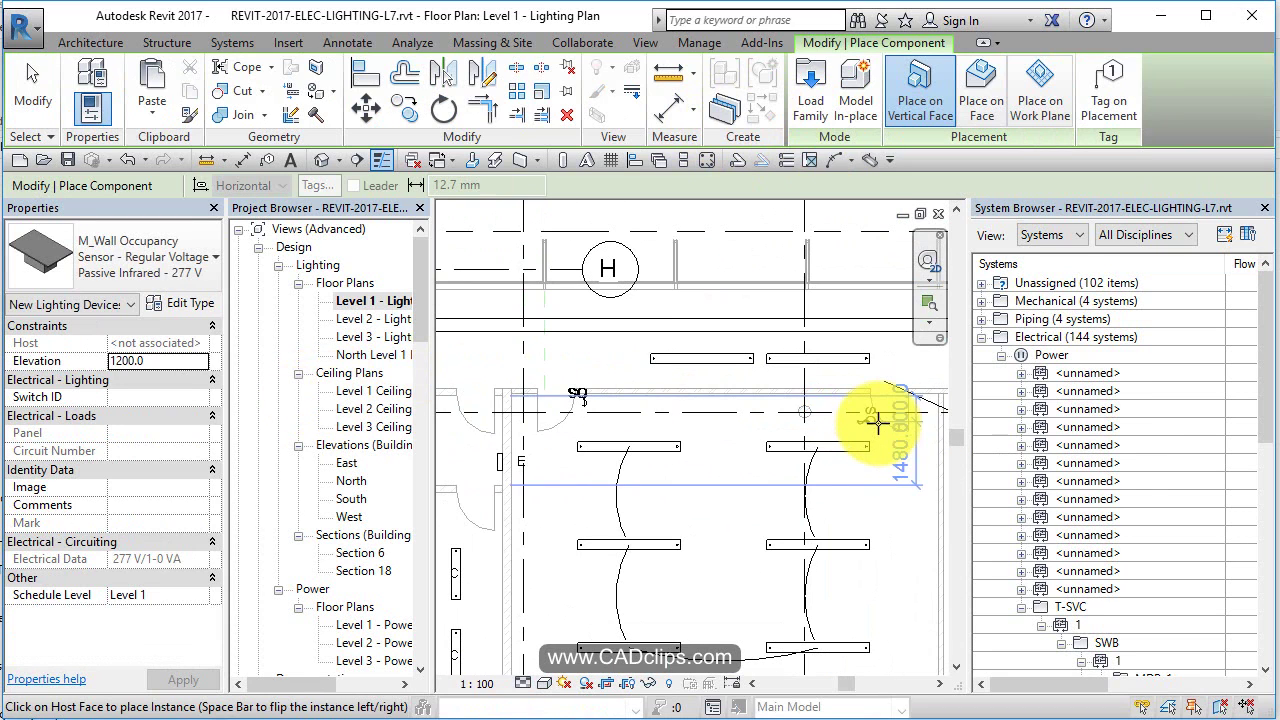
{"action": "middle_click_drag", "start_coordinate": [705, 493], "coordinate": [646, 493]}
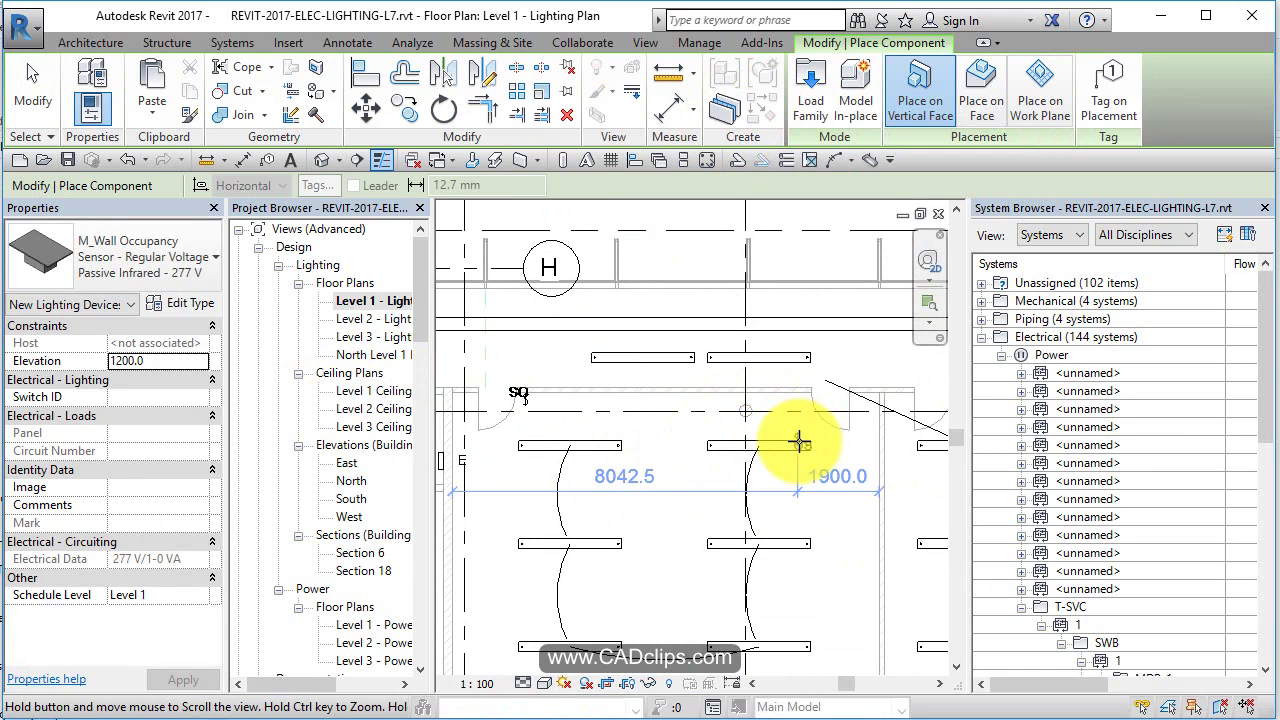
{"action": "middle_click_drag", "start_coordinate": [799, 441], "coordinate": [740, 442]}
{"action": "scroll", "coordinate": [738, 409], "scroll_direction": "up", "scroll_amount": 2}
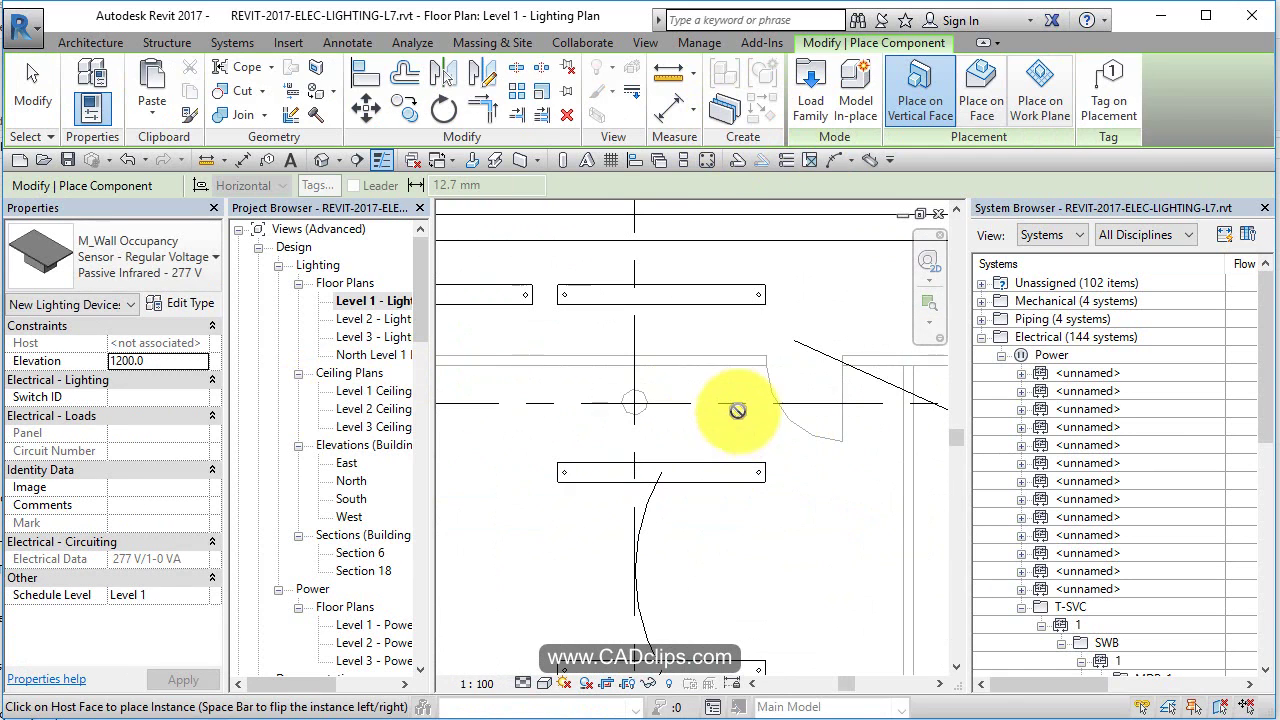
{"action": "left_click", "coordinate": [735, 360]}
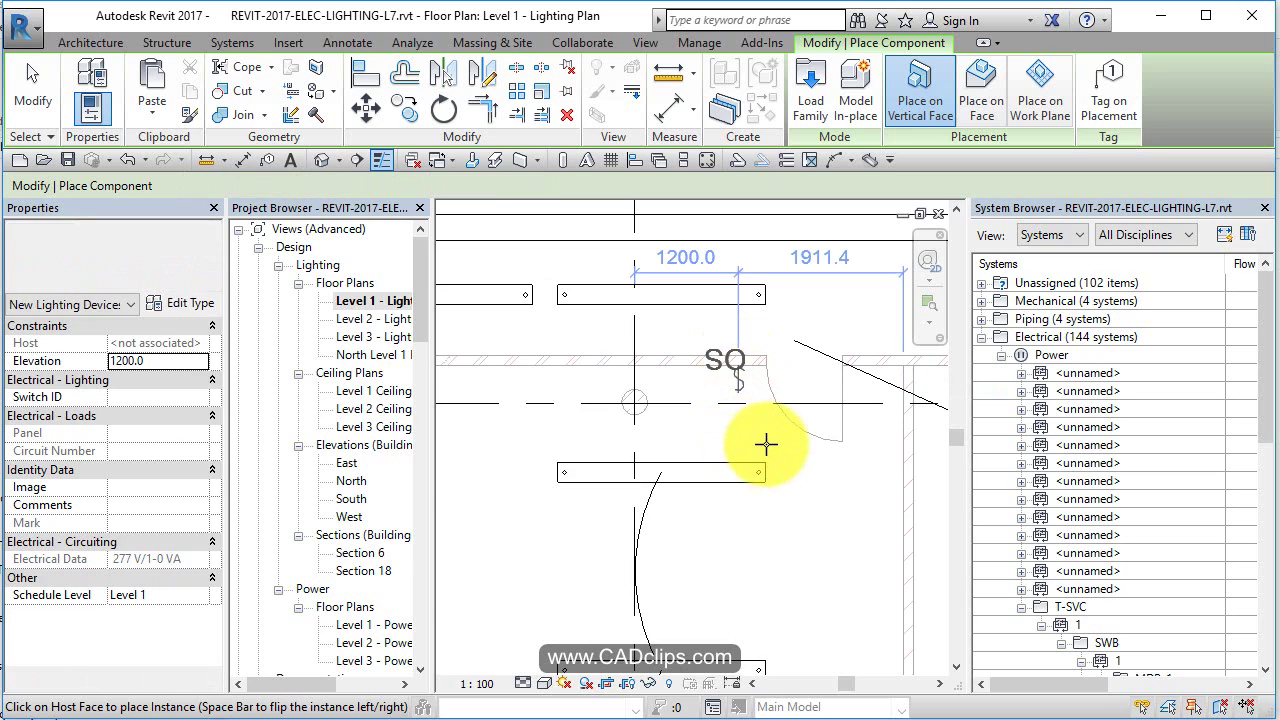
Step: Place sensors beside both doors of the room east of Workshop I 14, about 2000 mm from its west wall and 1900 mm from its east wall
{"action": "scroll", "coordinate": [766, 443], "scroll_direction": "down", "scroll_amount": 1}
{"action": "middle_click_drag", "start_coordinate": [766, 443], "coordinate": [510, 443]}
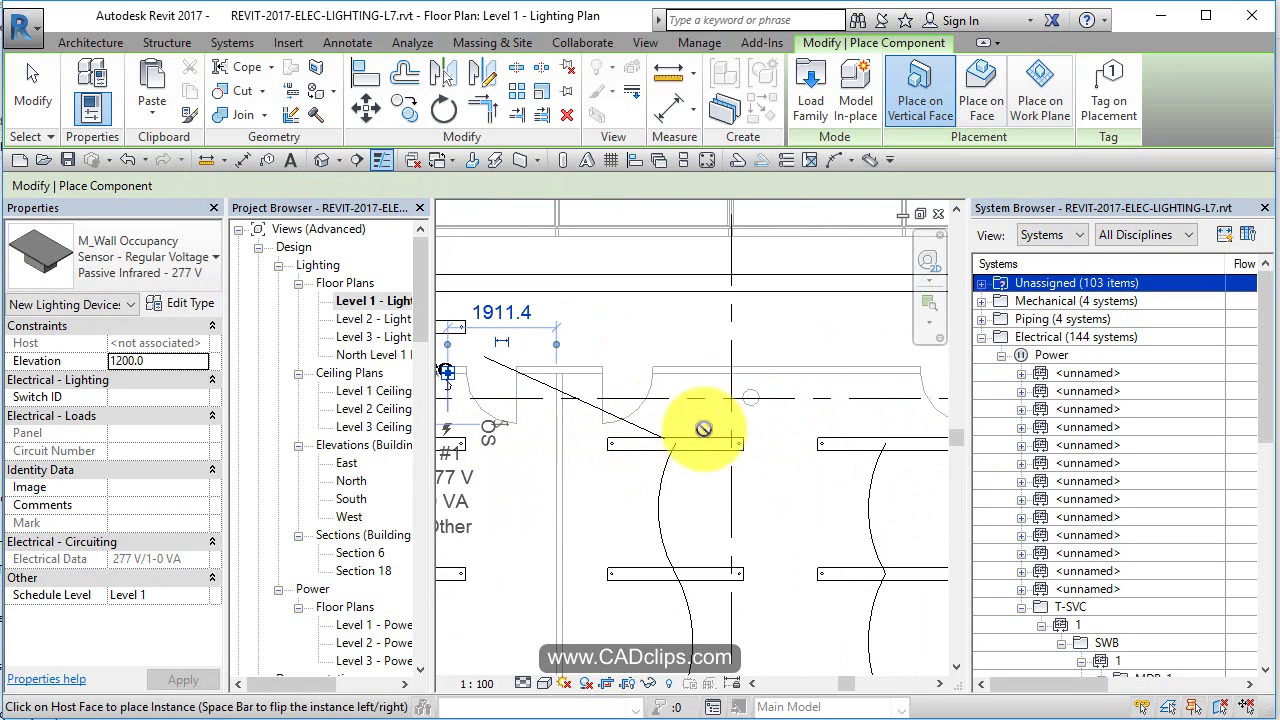
{"action": "middle_click_drag", "start_coordinate": [700, 429], "coordinate": [586, 474]}
{"action": "left_click", "coordinate": [580, 390]}
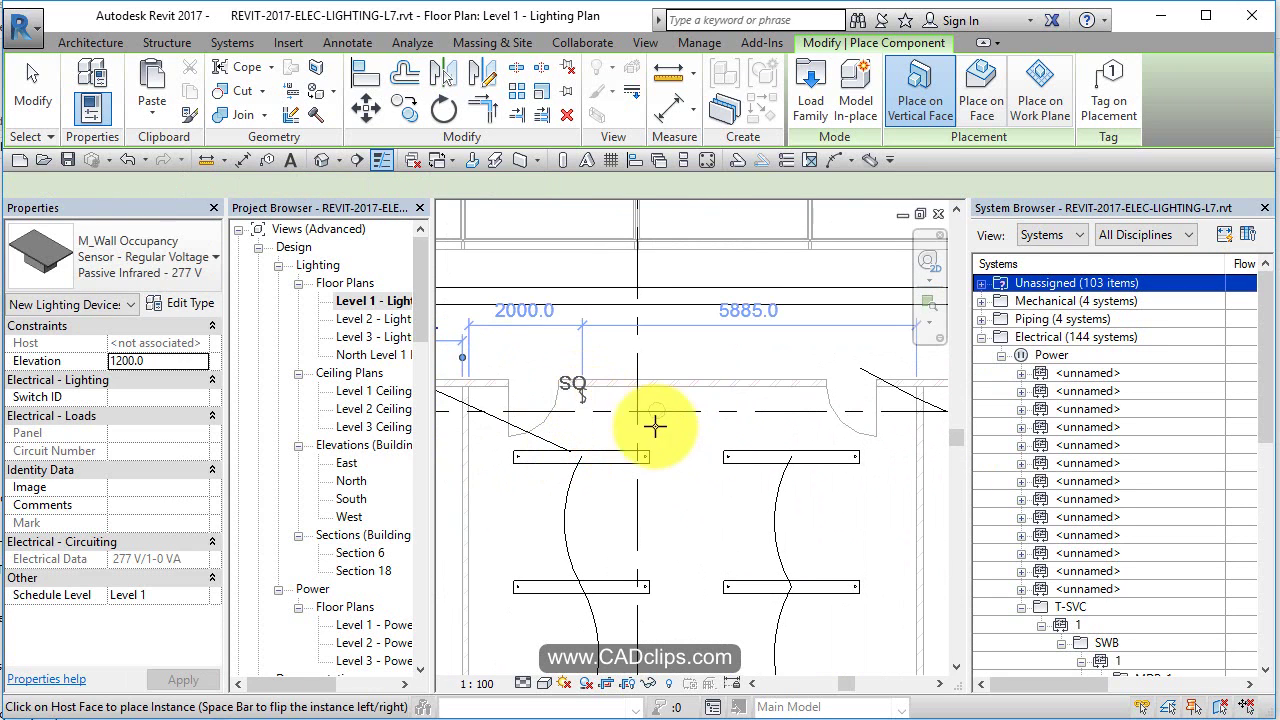
{"action": "left_click", "coordinate": [810, 390]}
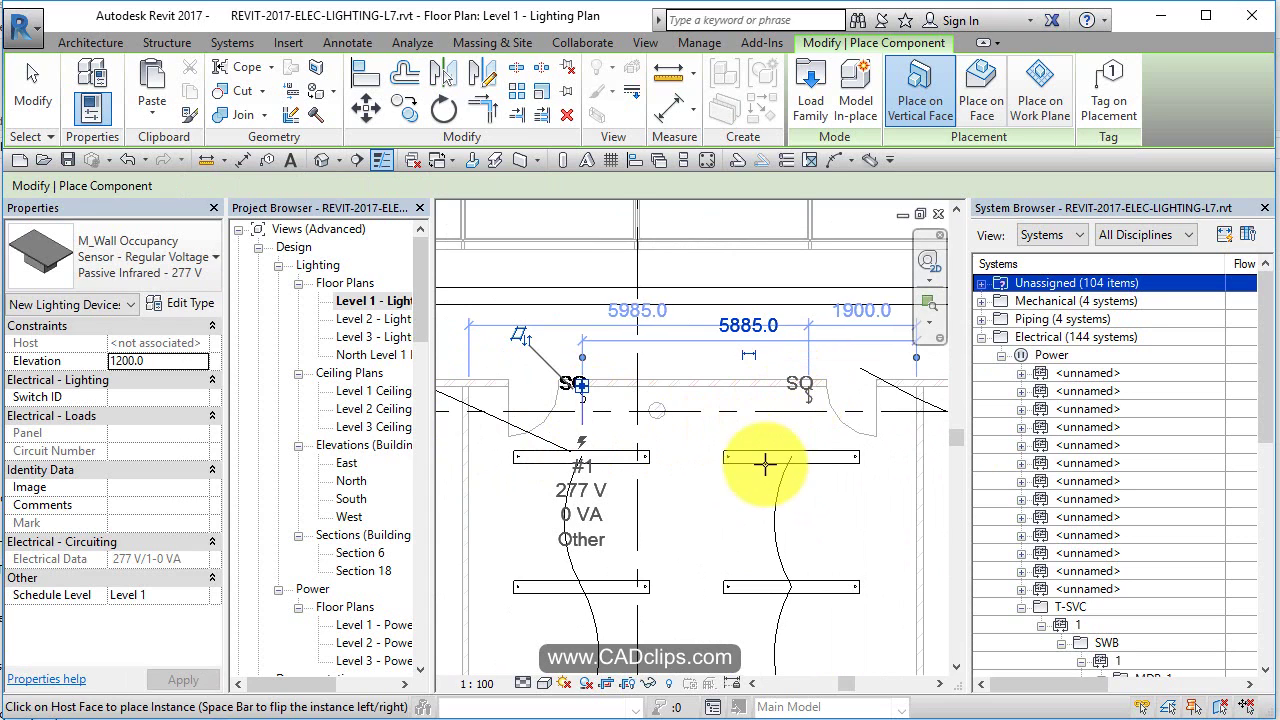
Step: Place a wall occupancy sensor beside the next room's west door, on the wall's corridor-side face about 546 mm from the grid line
{"action": "middle_click_drag", "start_coordinate": [809, 543], "coordinate": [409, 477]}
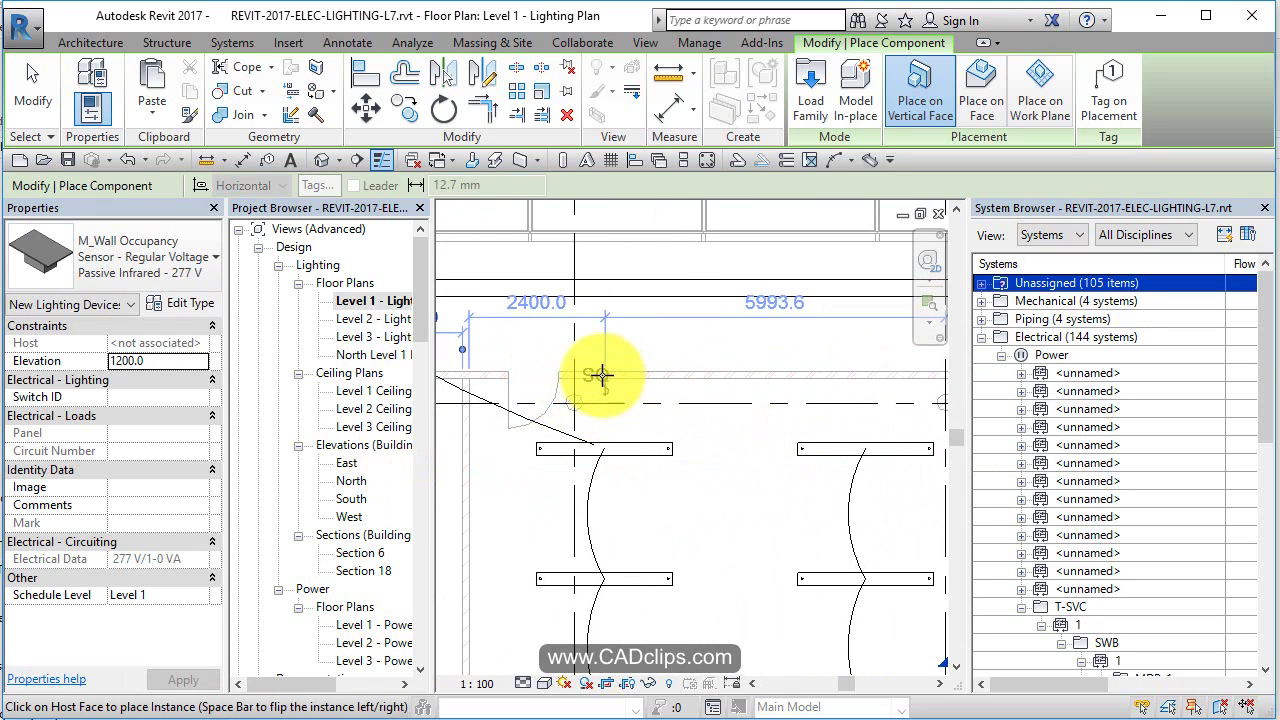
{"action": "left_click", "coordinate": [628, 397]}
{"action": "scroll", "coordinate": [628, 397], "scroll_direction": "up", "scroll_amount": 2}
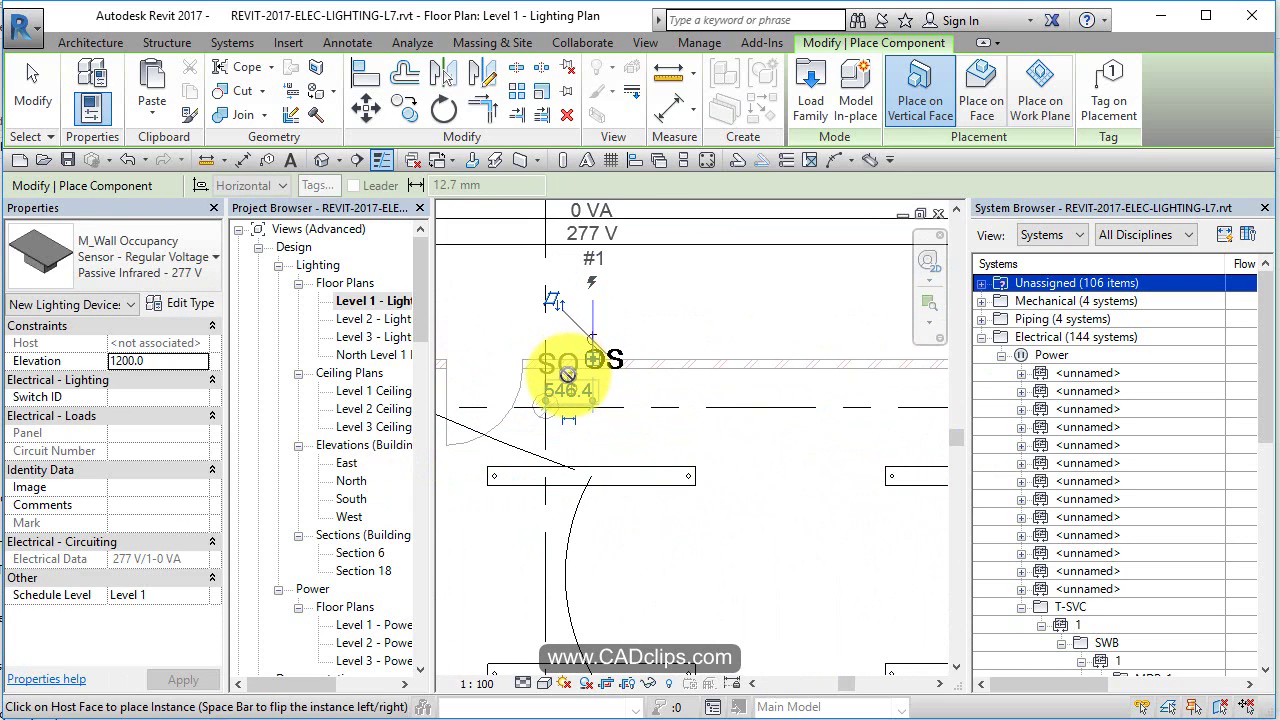
{"action": "left_click", "coordinate": [568, 389]}
{"action": "scroll", "coordinate": [589, 414], "scroll_direction": "up", "scroll_amount": 3}
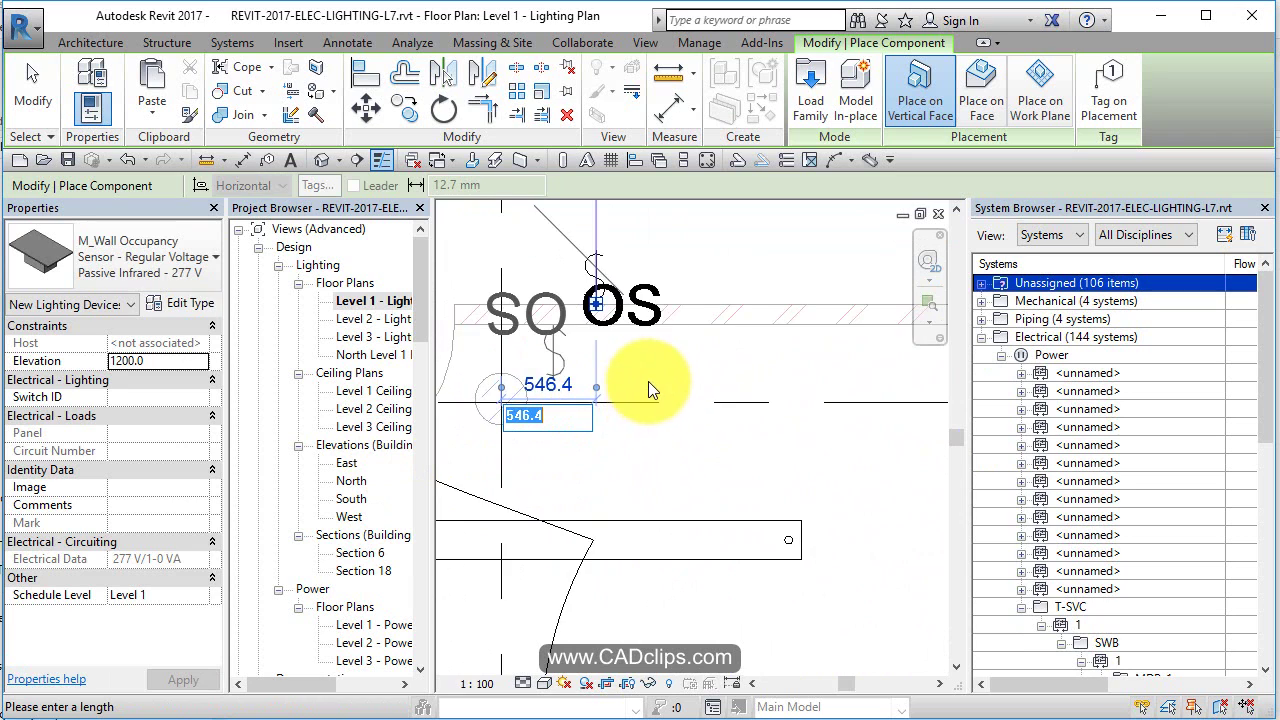
{"action": "middle_click_drag", "start_coordinate": [650, 382], "coordinate": [675, 414]}
{"action": "scroll", "coordinate": [676, 414], "scroll_direction": "down", "scroll_amount": 3}
{"action": "key", "text": "Escape"}
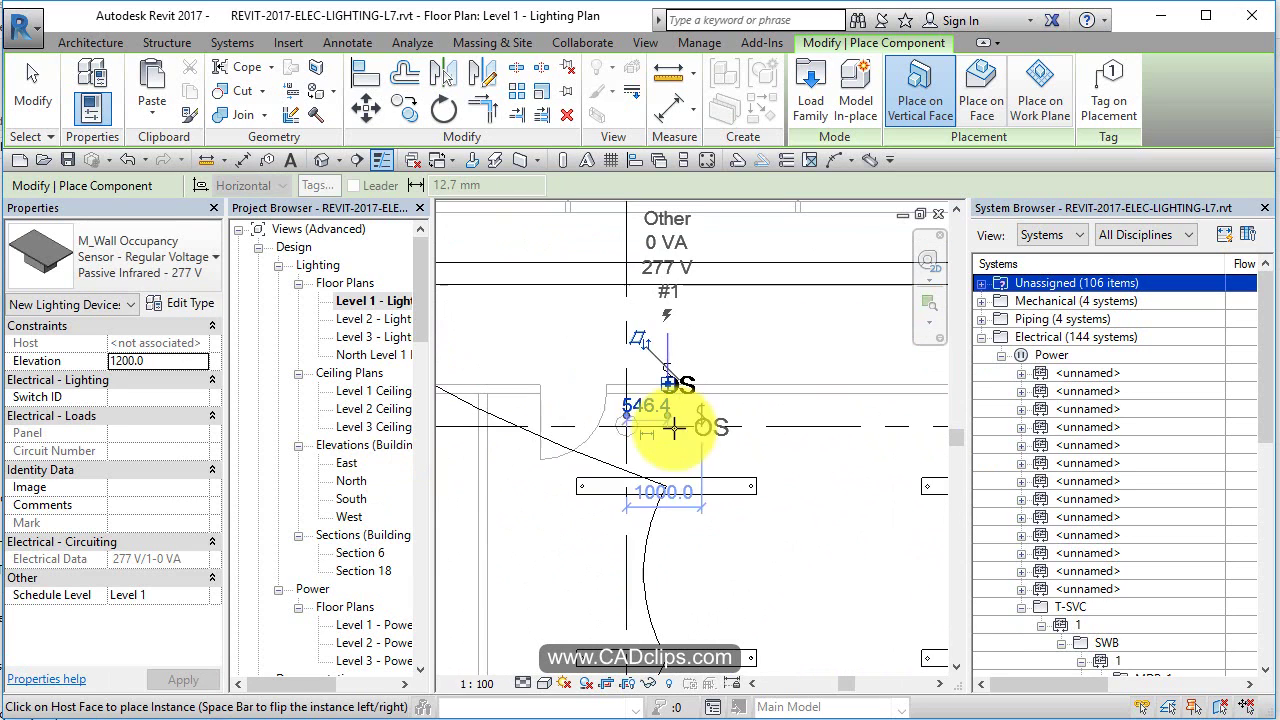
Step: Place another wall occupancy sensor on the inner wall face beside the same door, just west of the corridor-side sensor
{"action": "scroll", "coordinate": [622, 395], "scroll_direction": "up", "scroll_amount": 2}
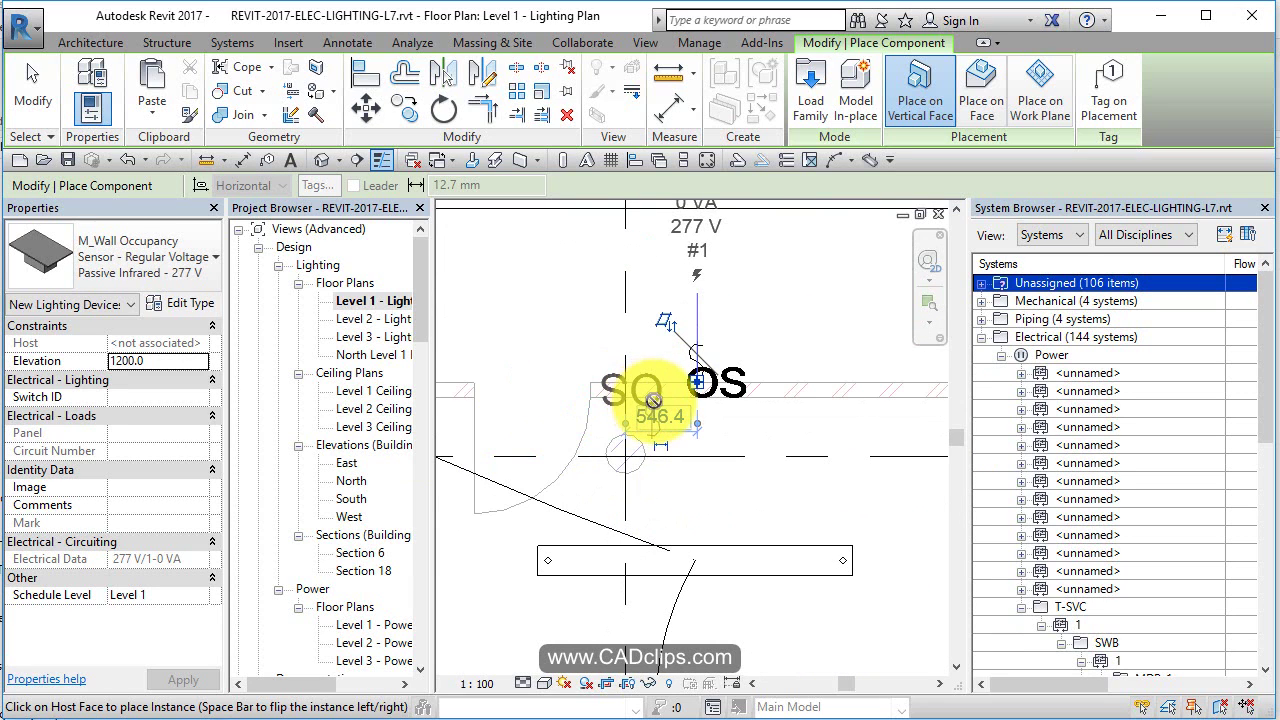
{"action": "scroll", "coordinate": [664, 399], "scroll_direction": "up", "scroll_amount": 2}
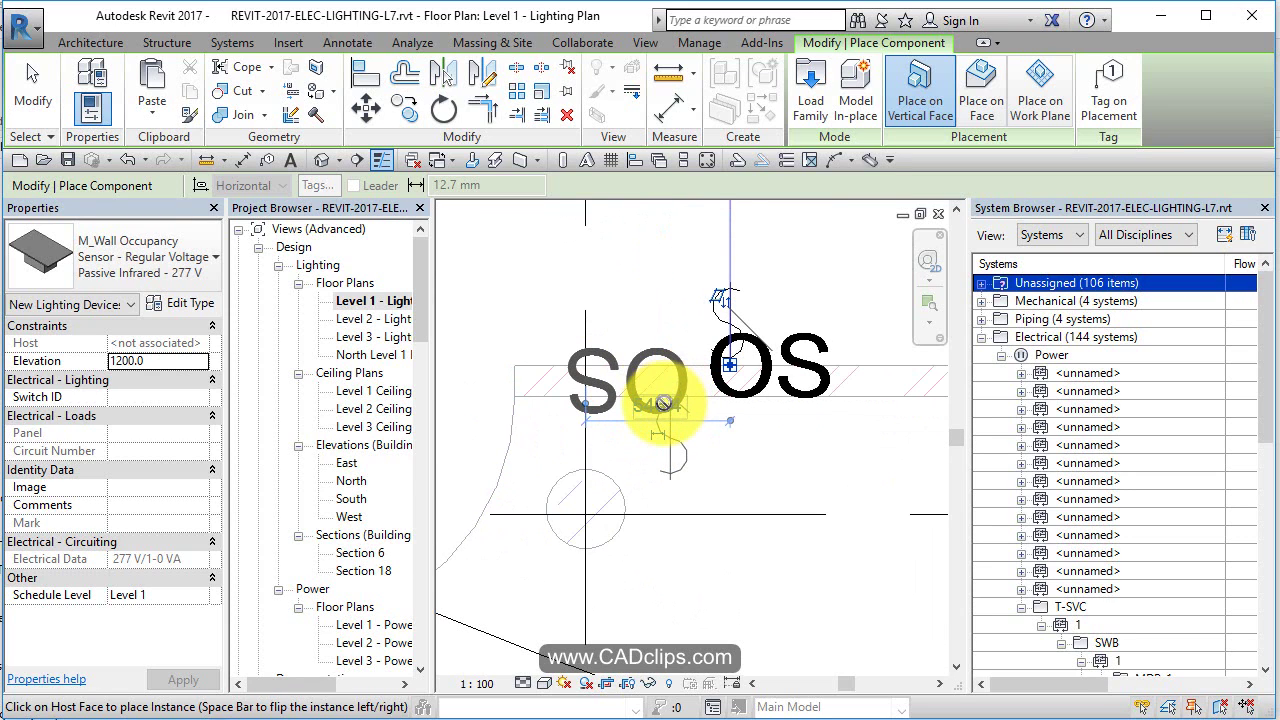
{"action": "key", "text": "Escape"}
{"action": "key", "text": "Escape"}
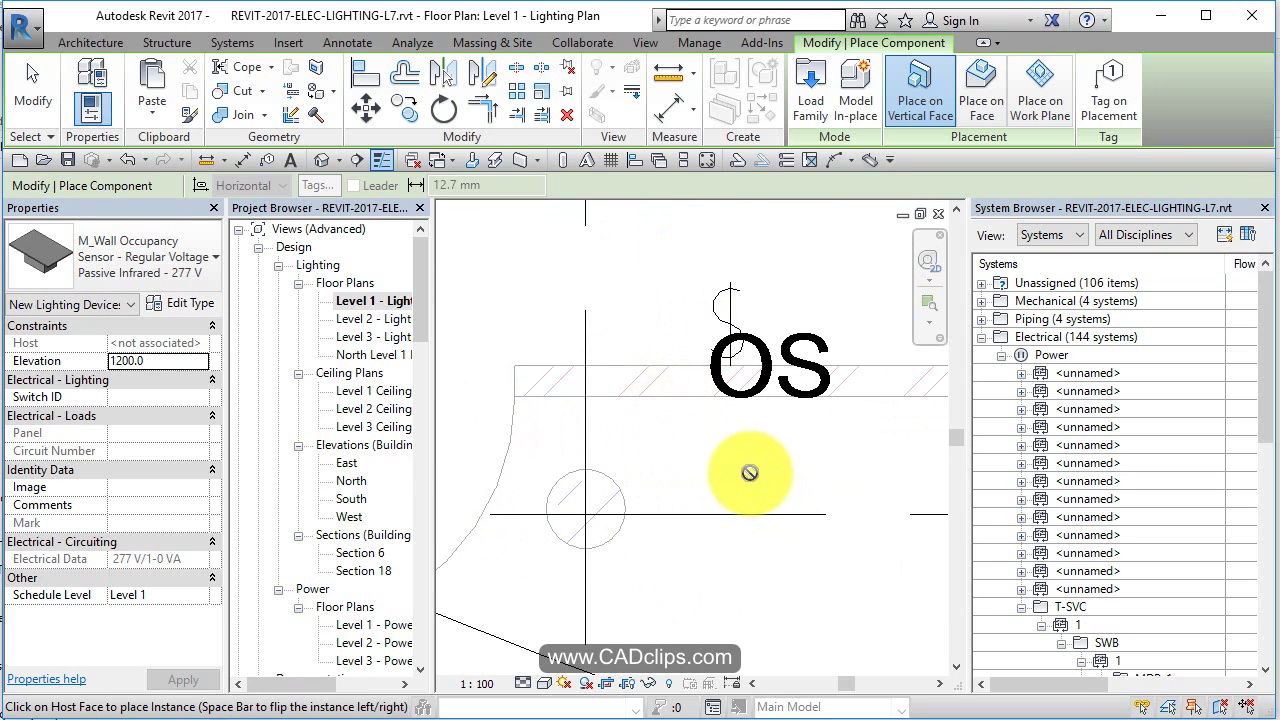
{"action": "left_click", "coordinate": [666, 401]}
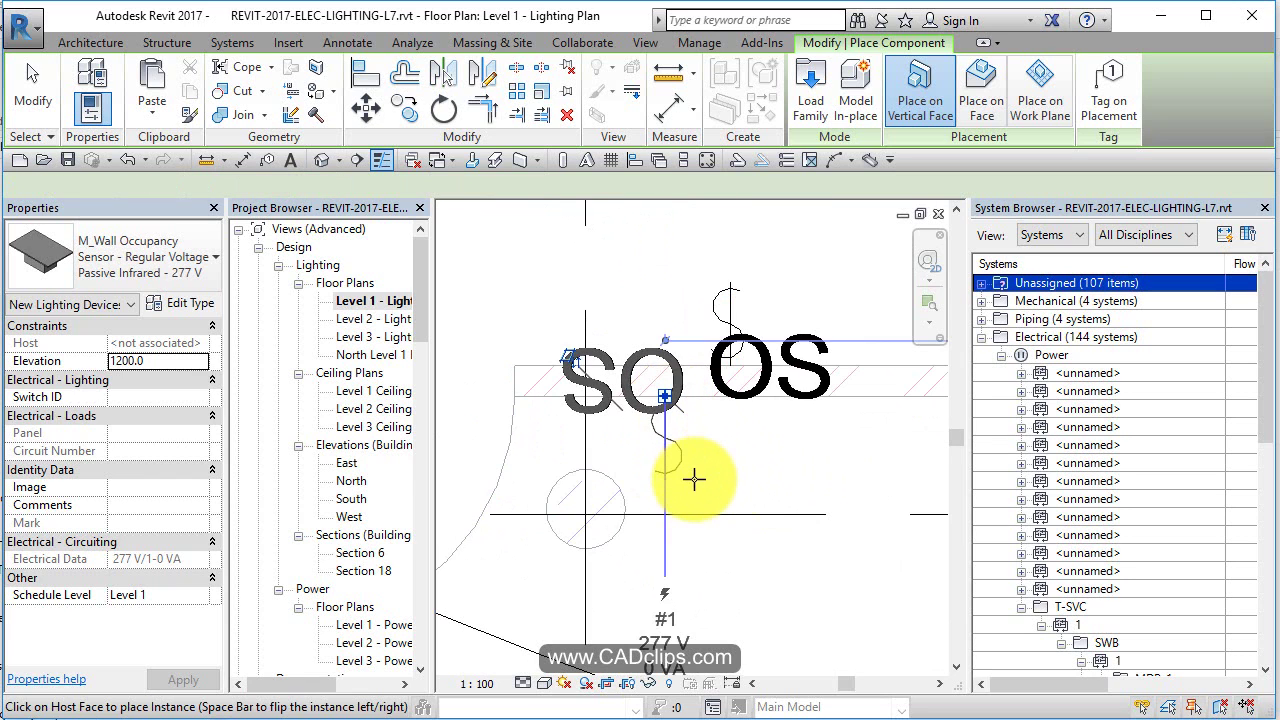
Step: Place a wall occupancy sensor beside the west door of the room with square fixtures, about 1400 mm from its west wall
{"action": "scroll", "coordinate": [757, 471], "scroll_direction": "down", "scroll_amount": 3}
{"action": "middle_click_drag", "start_coordinate": [785, 462], "coordinate": [374, 416]}
{"action": "middle_click_drag", "start_coordinate": [729, 449], "coordinate": [417, 430]}
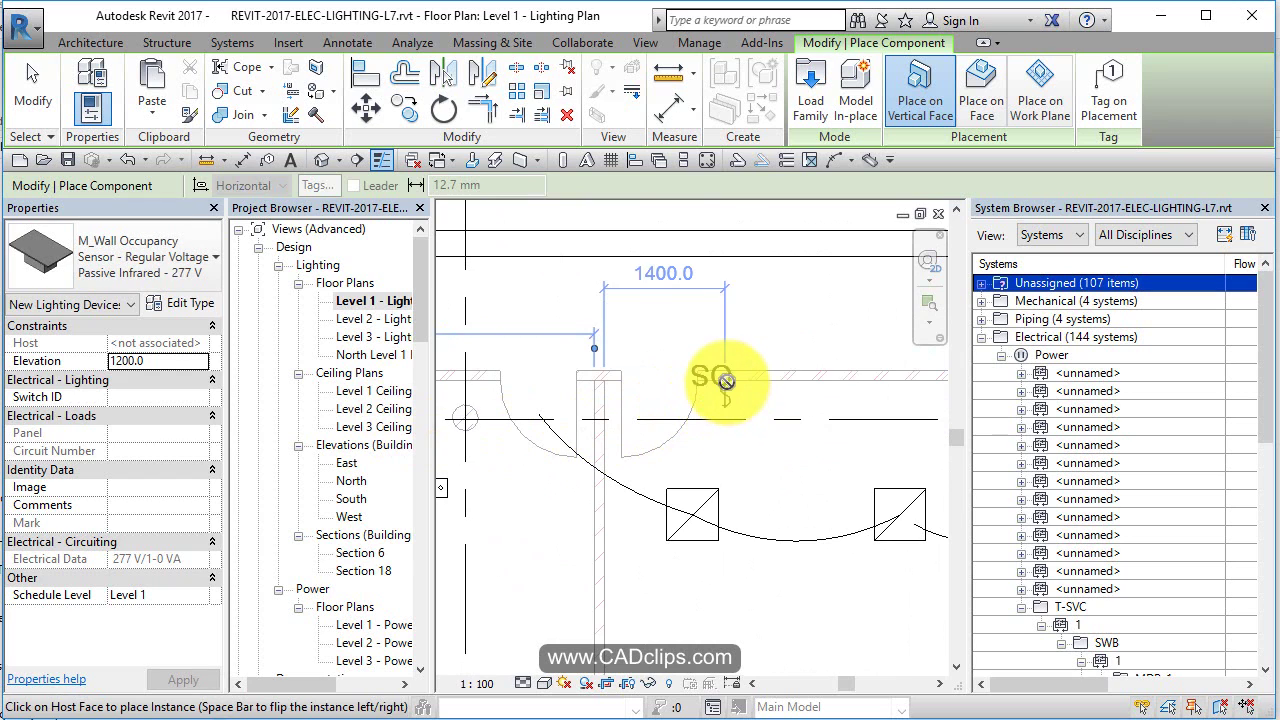
{"action": "left_click", "coordinate": [765, 455]}
Step: Place a wall occupancy sensor on Stock 18's inner wall face beside its door, about 1300 mm from the west wall, and finish placing components
{"action": "middle_click_drag", "start_coordinate": [820, 452], "coordinate": [630, 420]}
{"action": "scroll", "coordinate": [626, 411], "scroll_direction": "down", "scroll_amount": 2}
{"action": "middle_click_drag", "start_coordinate": [744, 432], "coordinate": [573, 415]}
{"action": "scroll", "coordinate": [668, 404], "scroll_direction": "up", "scroll_amount": 2}
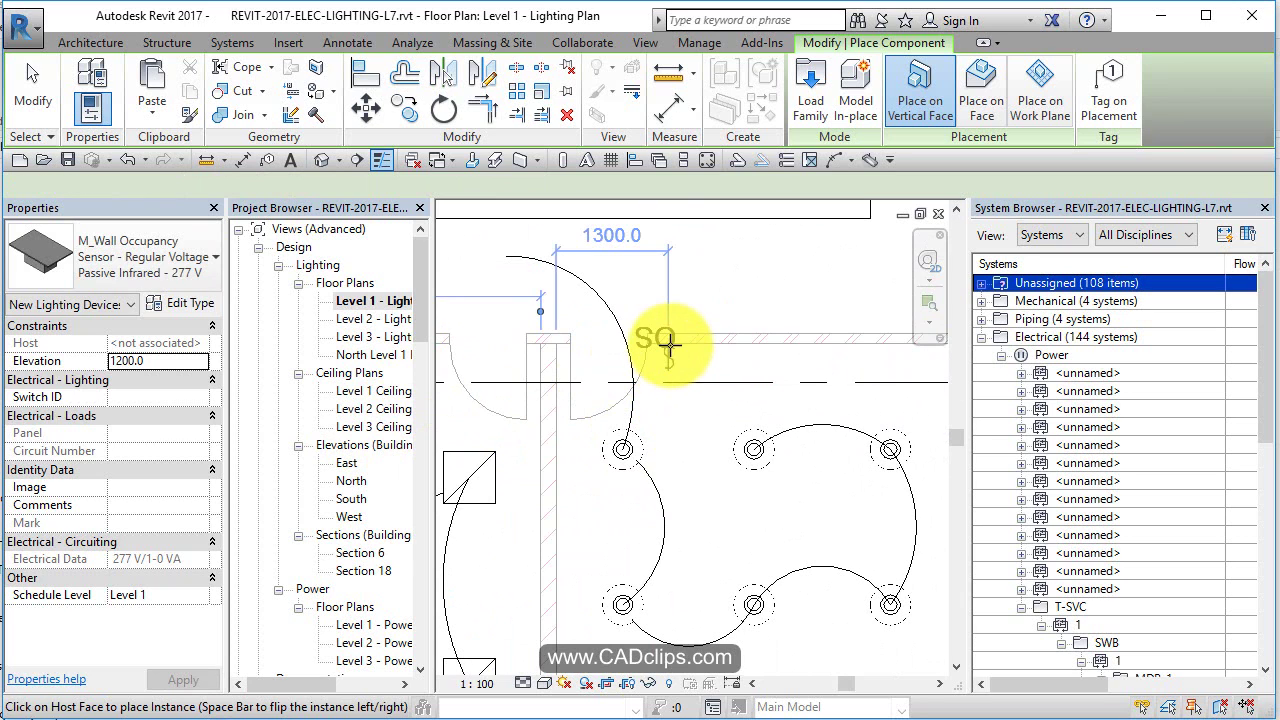
{"action": "left_click", "coordinate": [670, 345]}
{"action": "middle_click_drag", "start_coordinate": [721, 418], "coordinate": [302, 424]}
{"action": "scroll", "coordinate": [617, 457], "scroll_direction": "down", "scroll_amount": 2}
{"action": "middle_click_drag", "start_coordinate": [633, 474], "coordinate": [812, 340]}
{"action": "middle_click_drag", "start_coordinate": [617, 415], "coordinate": [784, 443]}
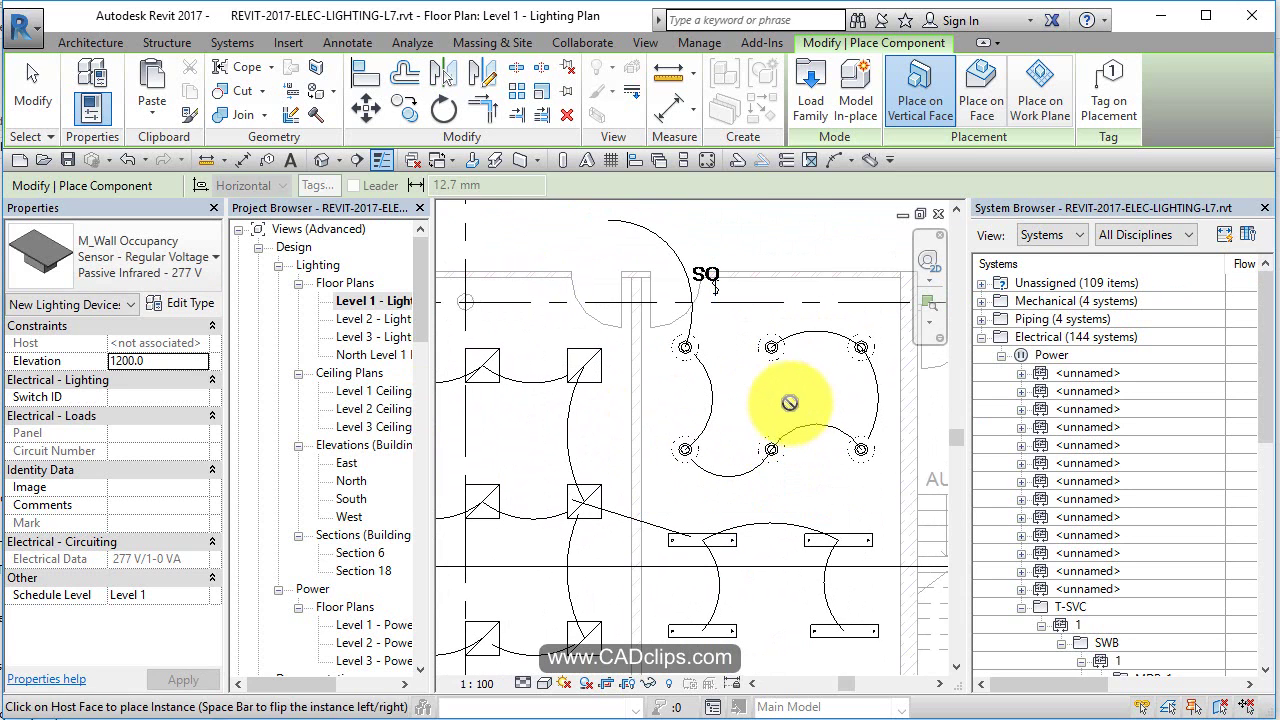
{"action": "key", "text": "Escape"}
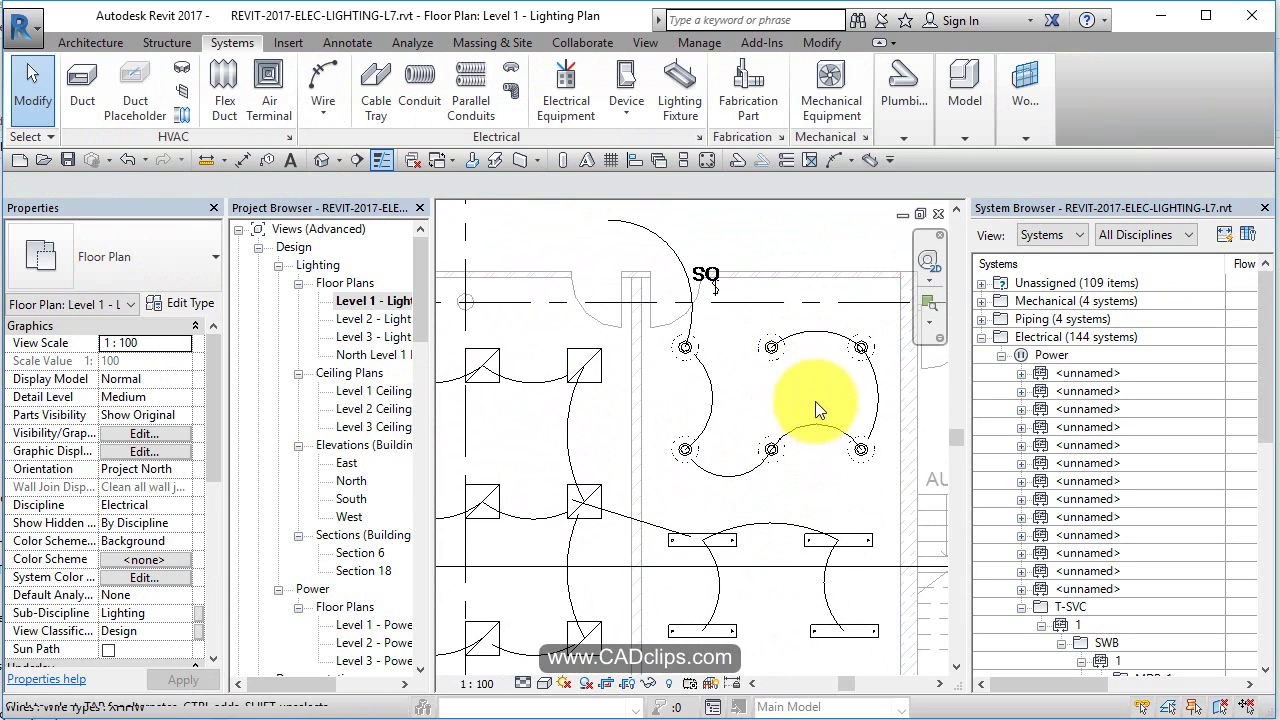
Step: Select all the lighting fixtures in Stock 18, filtering the wires out of the selection
{"action": "scroll", "coordinate": [796, 383], "scroll_direction": "up", "scroll_amount": 1}
{"action": "scroll", "coordinate": [794, 384], "scroll_direction": "down", "scroll_amount": 1}
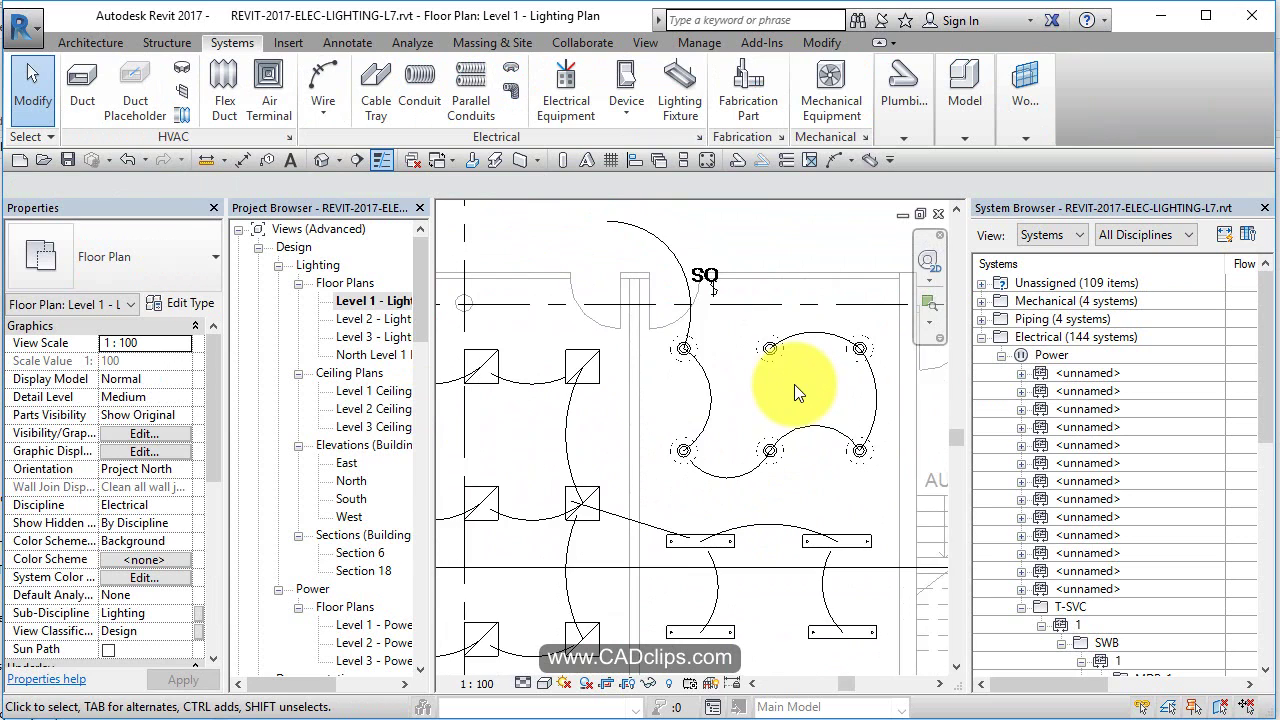
{"action": "middle_click_drag", "start_coordinate": [794, 384], "coordinate": [762, 362]}
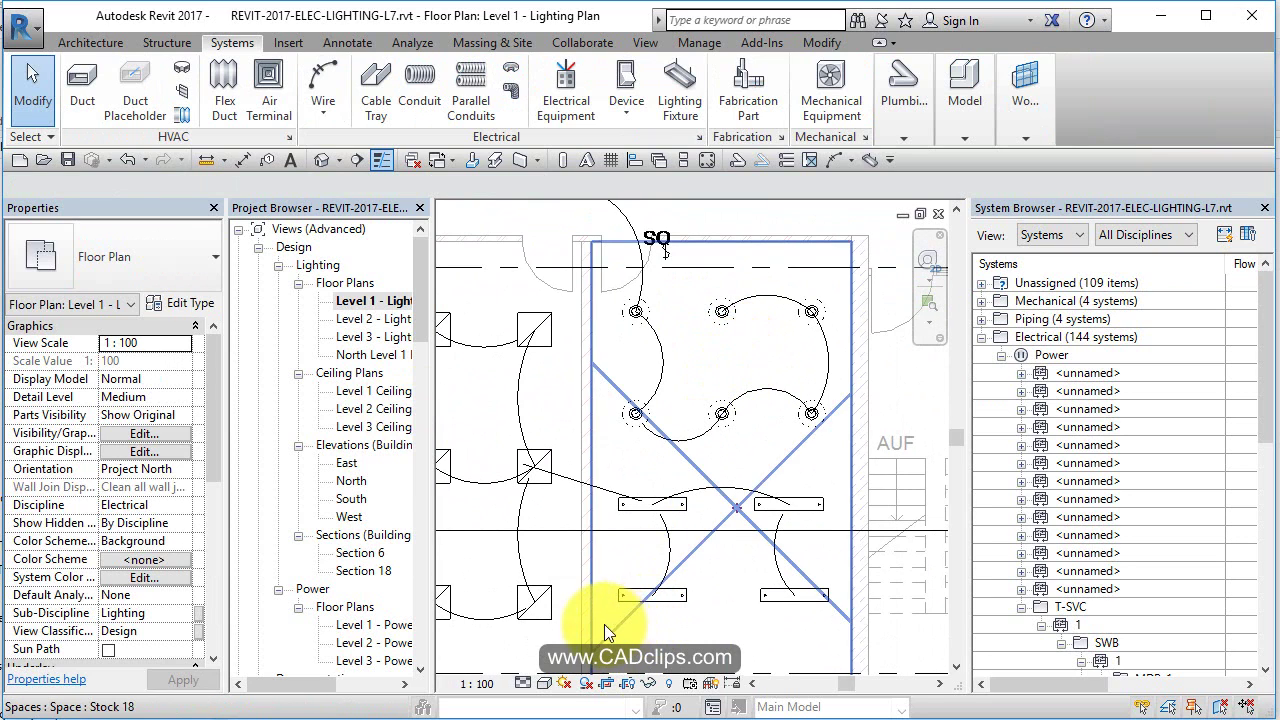
{"action": "left_click_drag", "start_coordinate": [596, 629], "coordinate": [690, 496]}
{"action": "left_click_drag", "start_coordinate": [716, 441], "coordinate": [847, 278]}
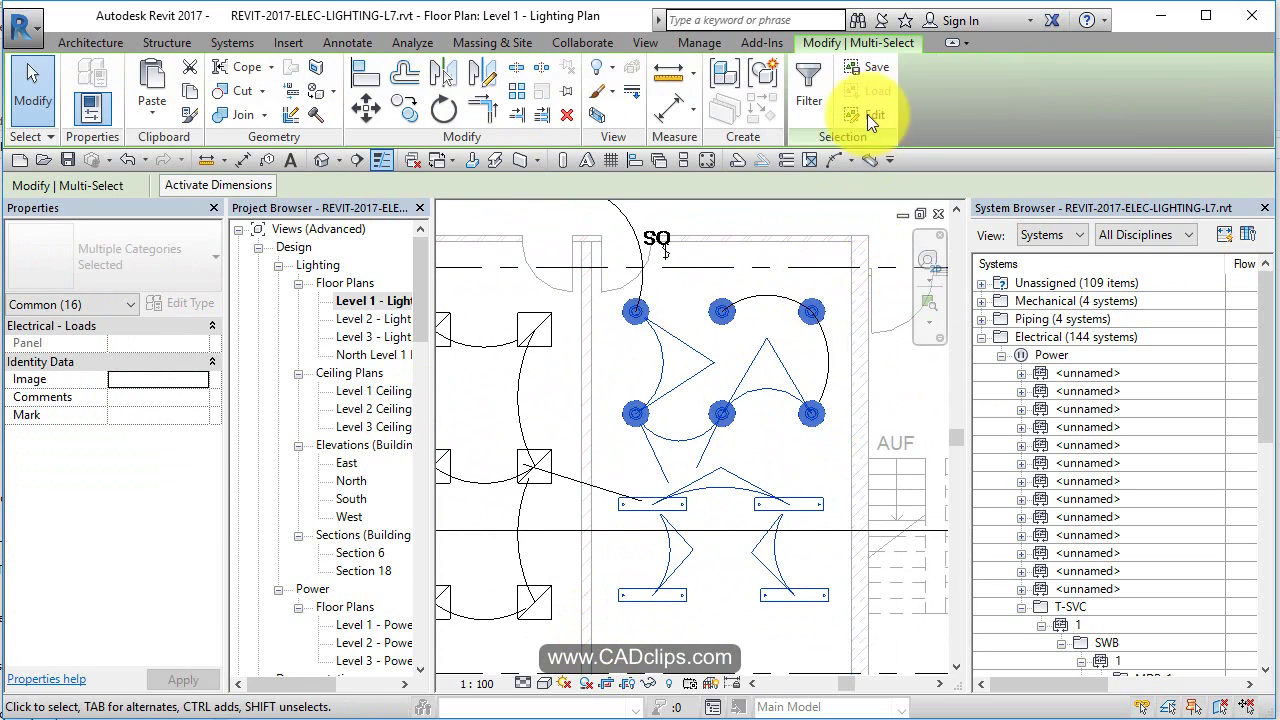
{"action": "left_click", "coordinate": [812, 102]}
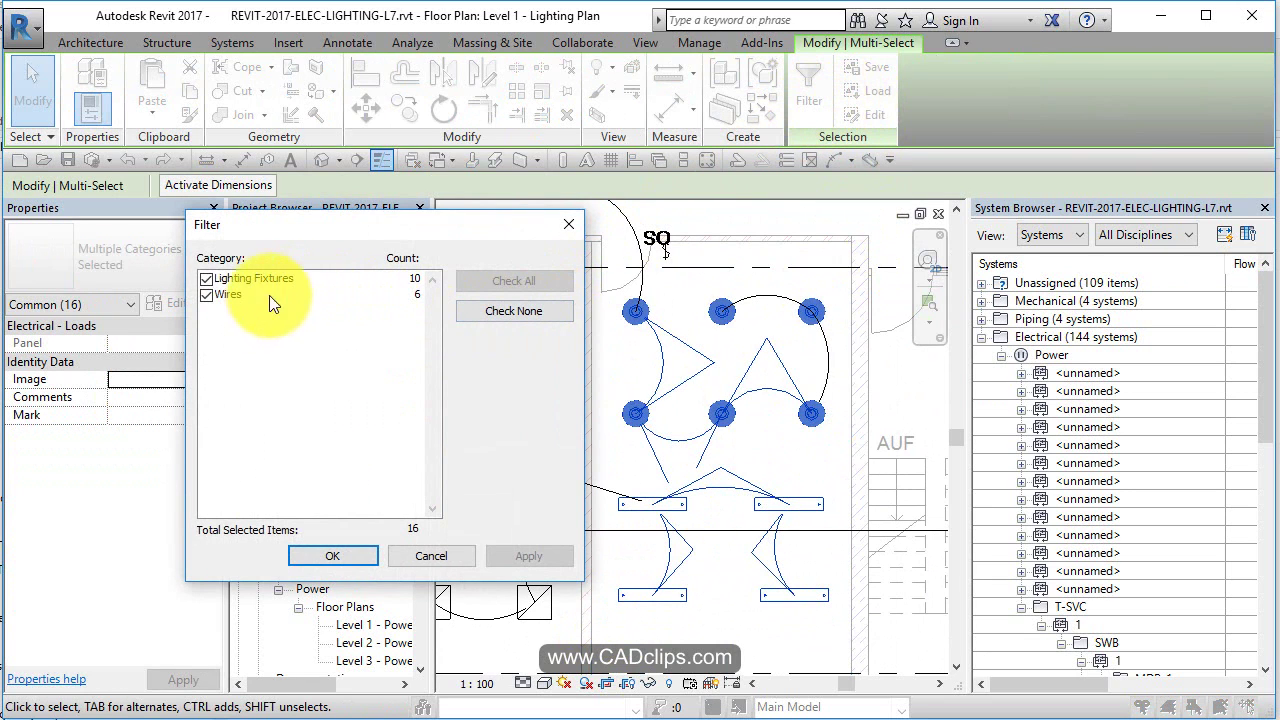
{"action": "left_click", "coordinate": [205, 294]}
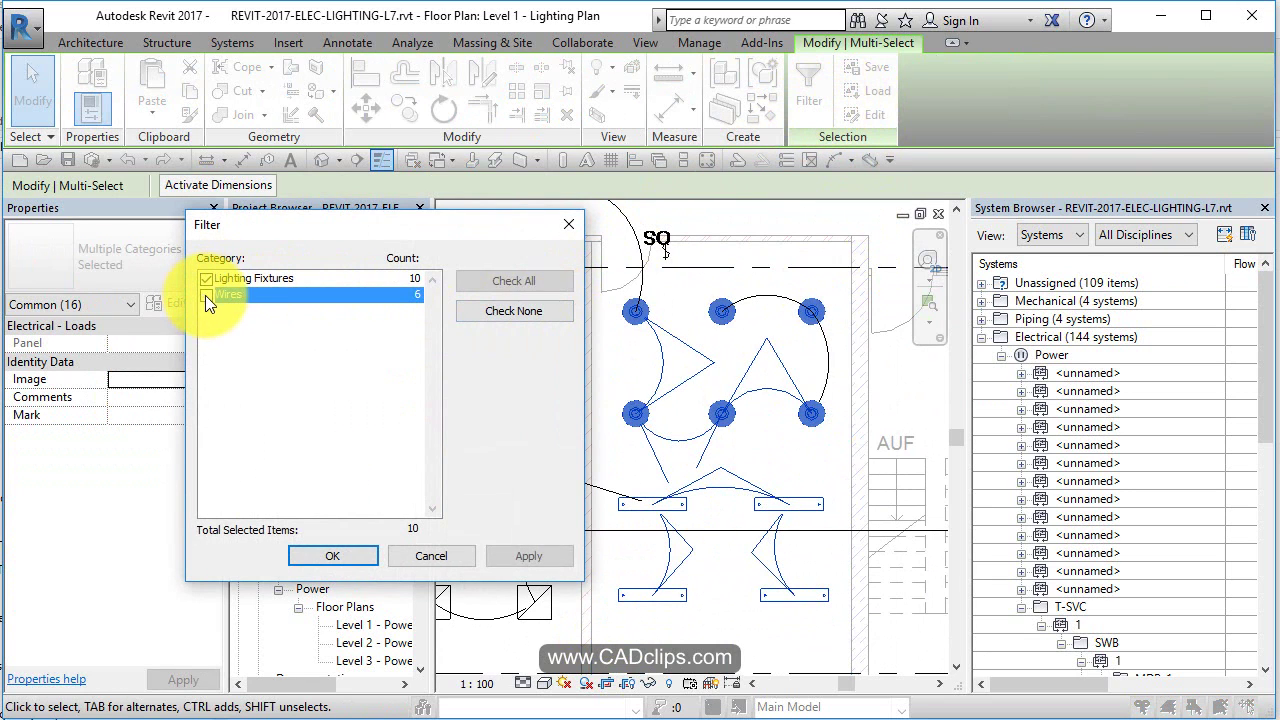
{"action": "left_click", "coordinate": [336, 553]}
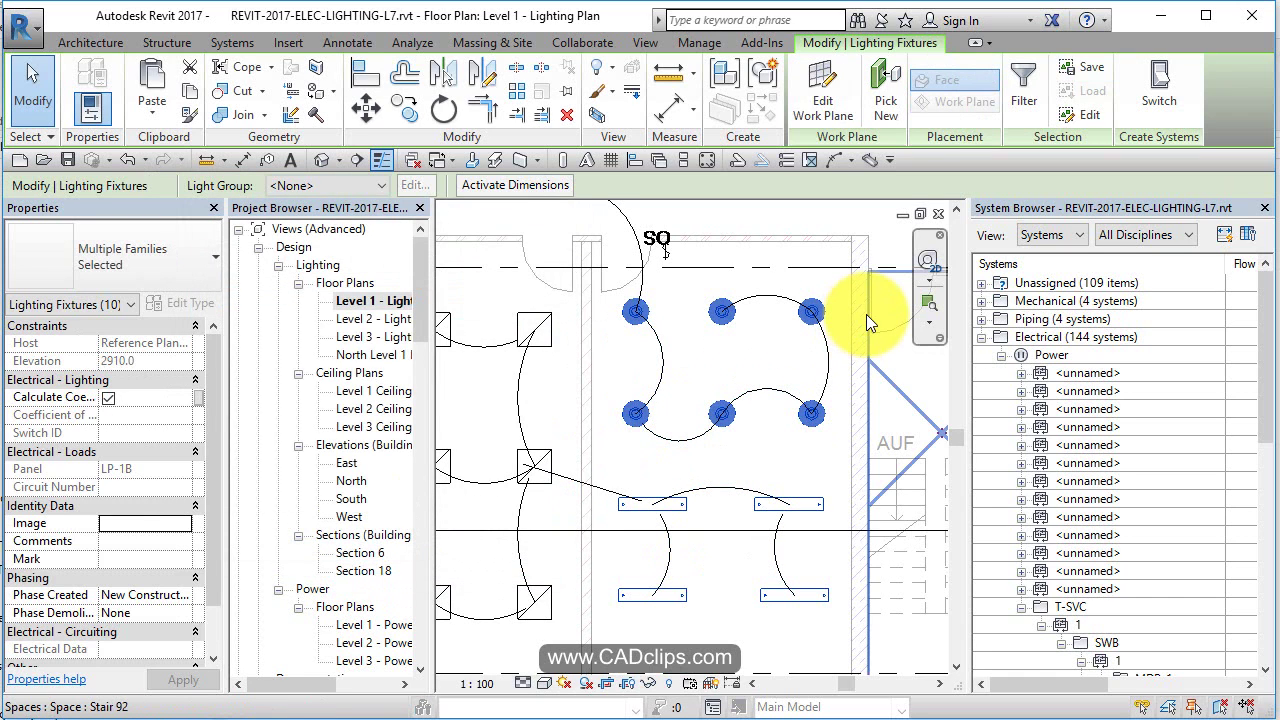
Step: Create a switch system for the selected fixtures, assign Stock 18's wall occupancy sensor as its switch, and clear the selection
{"action": "left_click", "coordinate": [1151, 84]}
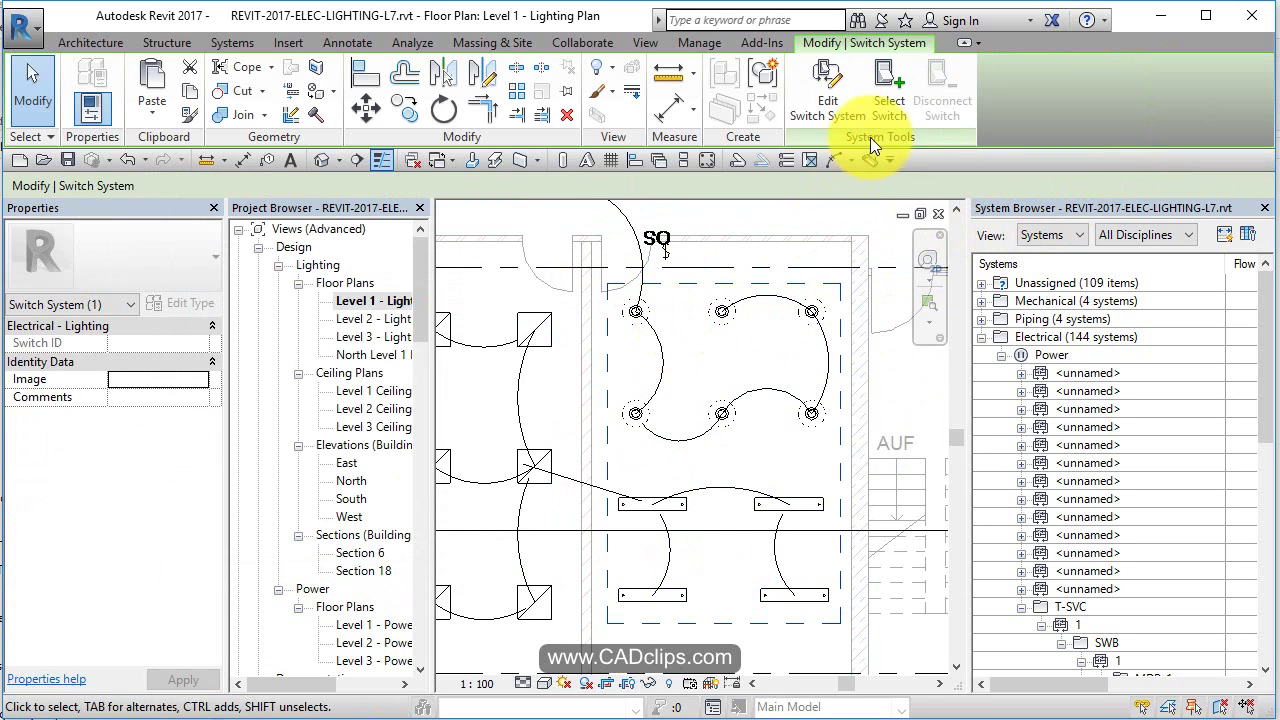
{"action": "left_click", "coordinate": [889, 112]}
{"action": "left_click", "coordinate": [669, 247]}
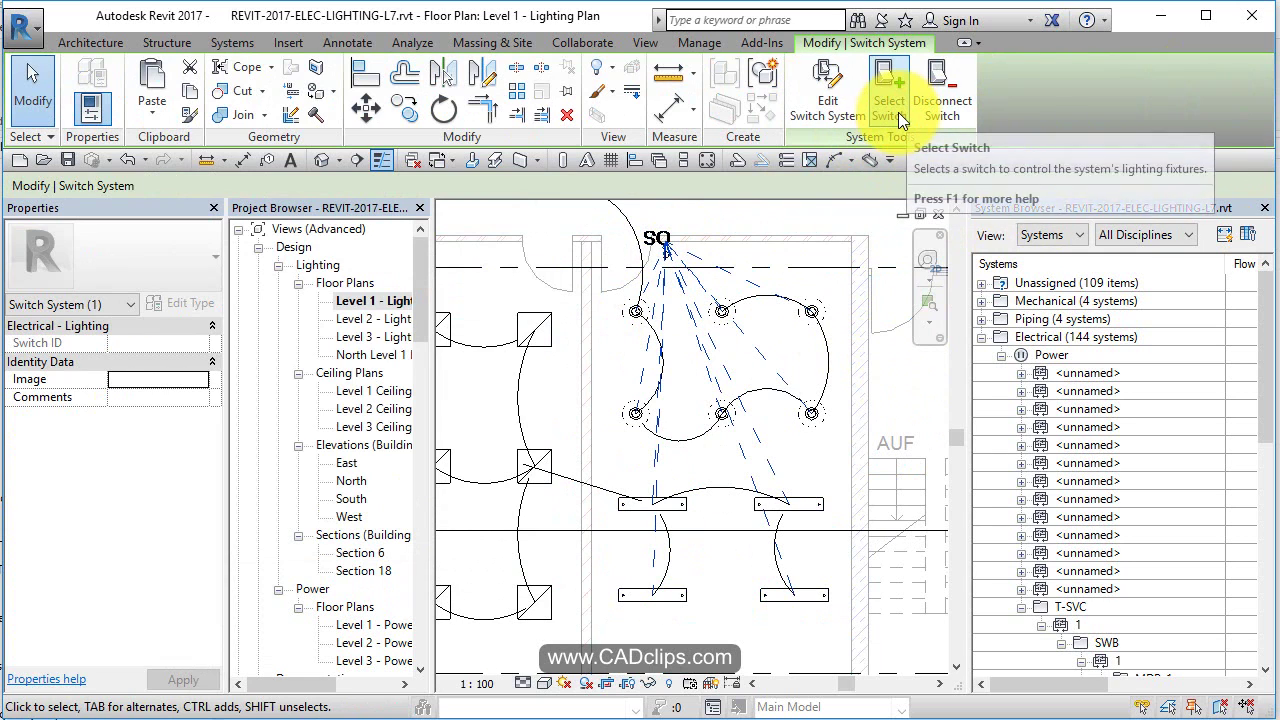
{"action": "left_click", "coordinate": [888, 360]}
Step: Select the switch system linked to Stock 18's occupancy sensor to check which fixtures it controls
{"action": "left_click", "coordinate": [649, 321]}
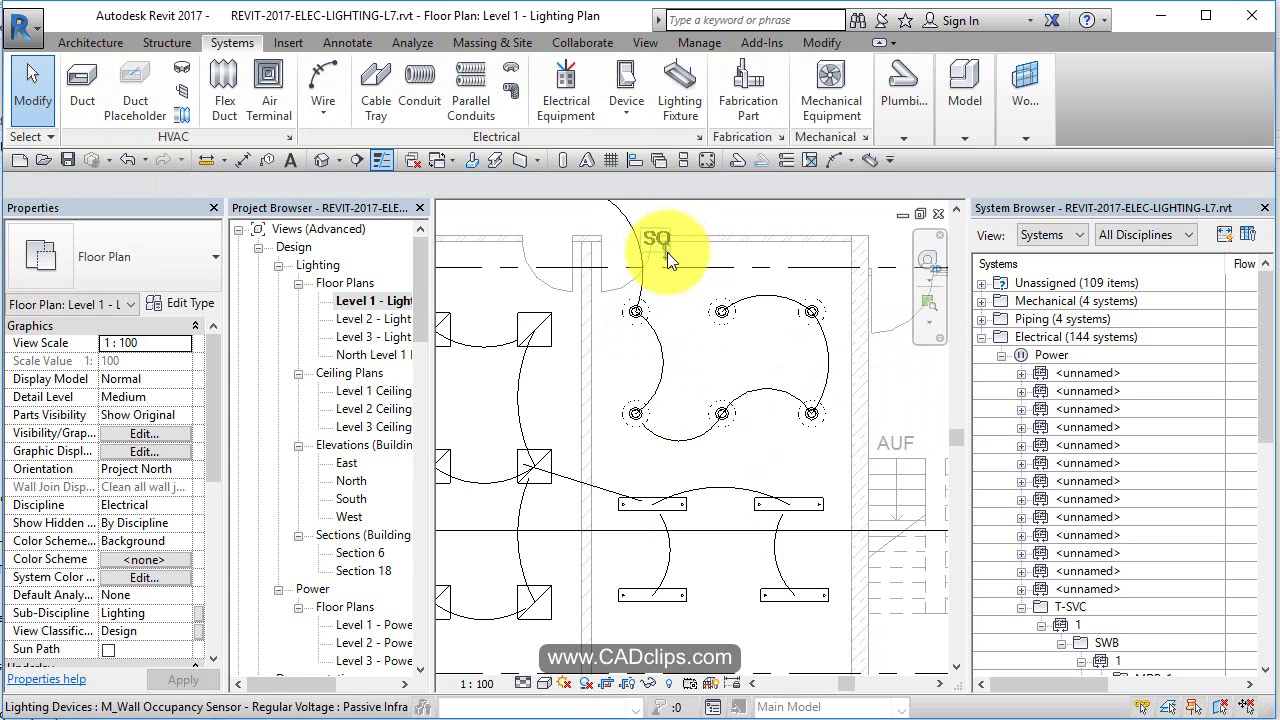
{"action": "key", "text": "Tab"}
{"action": "left_click", "coordinate": [667, 252]}
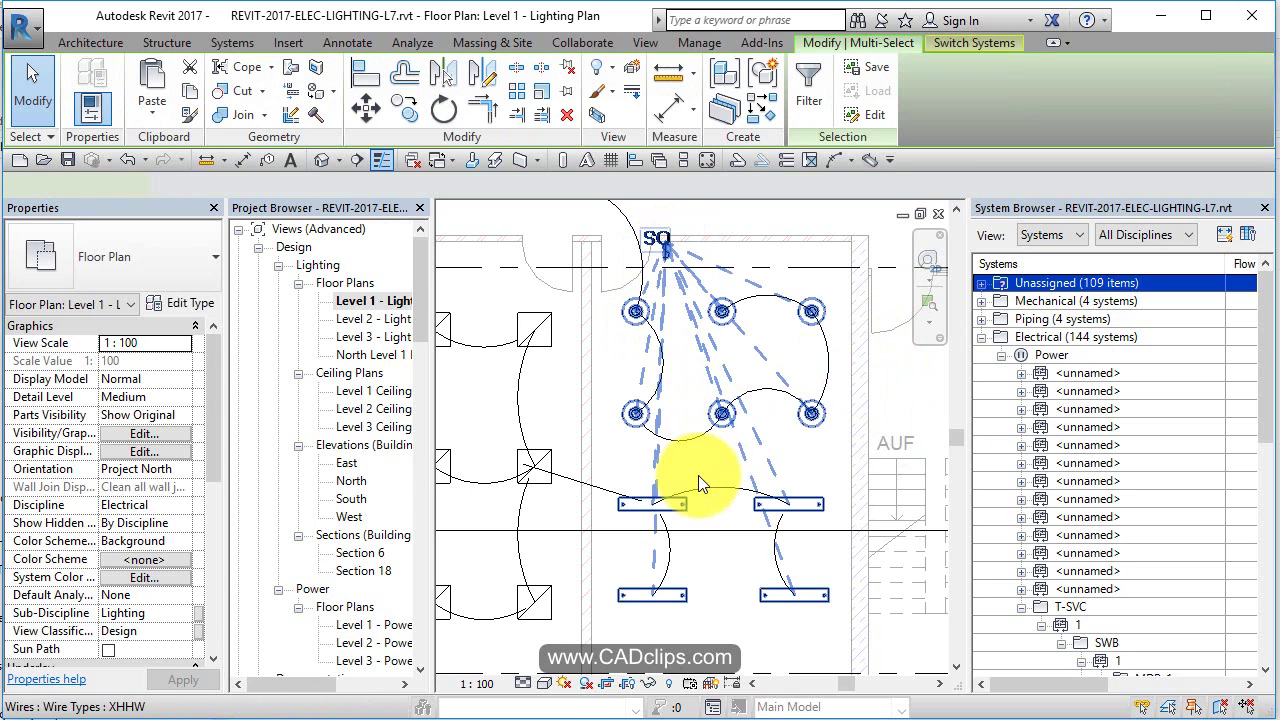
Step: Create a switch system from the northwest recessed lighting fixture in Workshop IV 17
{"action": "middle_click_drag", "start_coordinate": [668, 478], "coordinate": [965, 503]}
{"action": "mouse_move", "coordinate": [566, 356]}
{"action": "middle_mouse_down"}
{"action": "mouse_move", "coordinate": [794, 401]}
{"action": "mouse_move", "coordinate": [572, 385]}
{"action": "mouse_move", "coordinate": [561, 267]}
{"action": "middle_mouse_up"}
{"action": "left_click", "coordinate": [614, 350]}
{"action": "scroll", "coordinate": [601, 370], "scroll_direction": "down", "scroll_amount": 2}
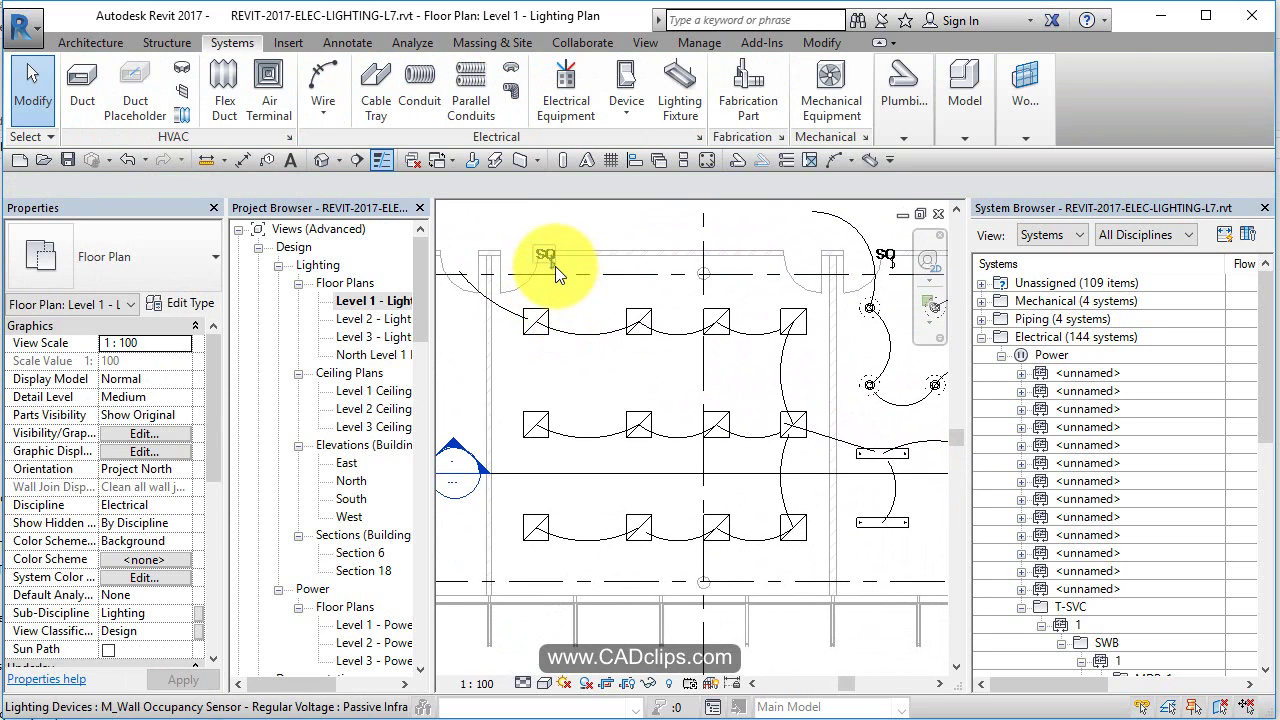
{"action": "left_click", "coordinate": [555, 266]}
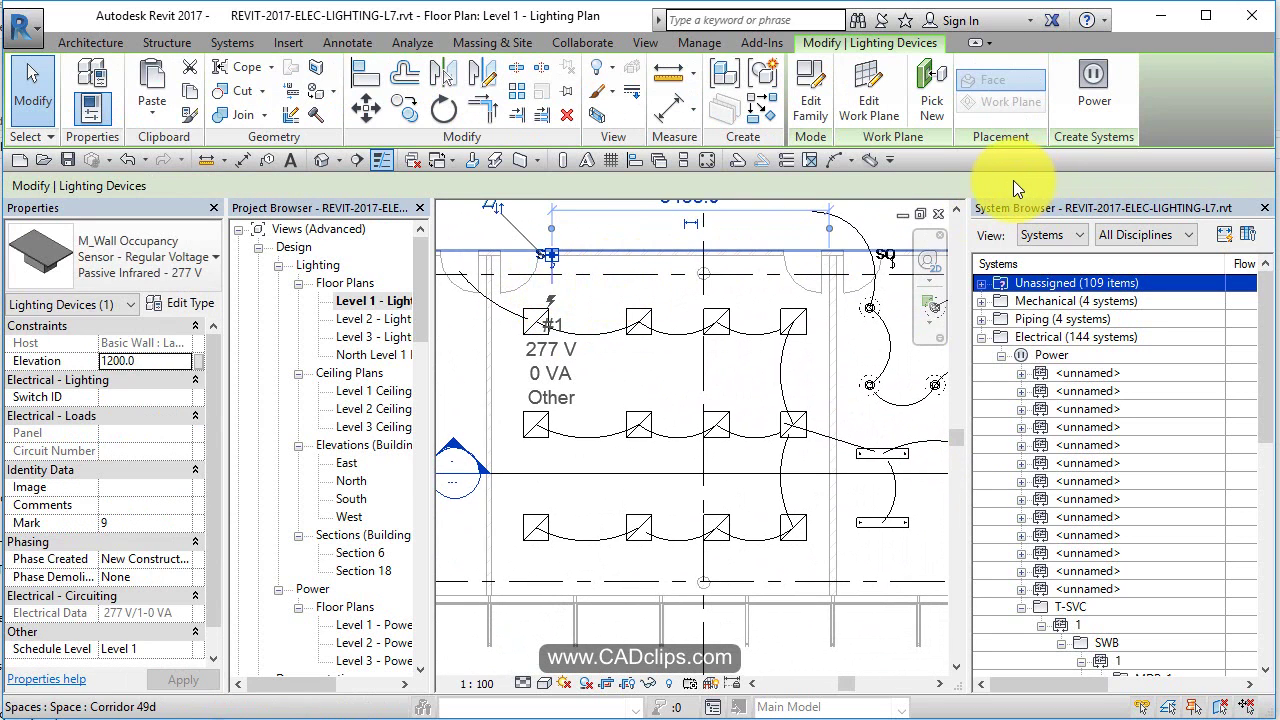
{"action": "key", "text": "Escape"}
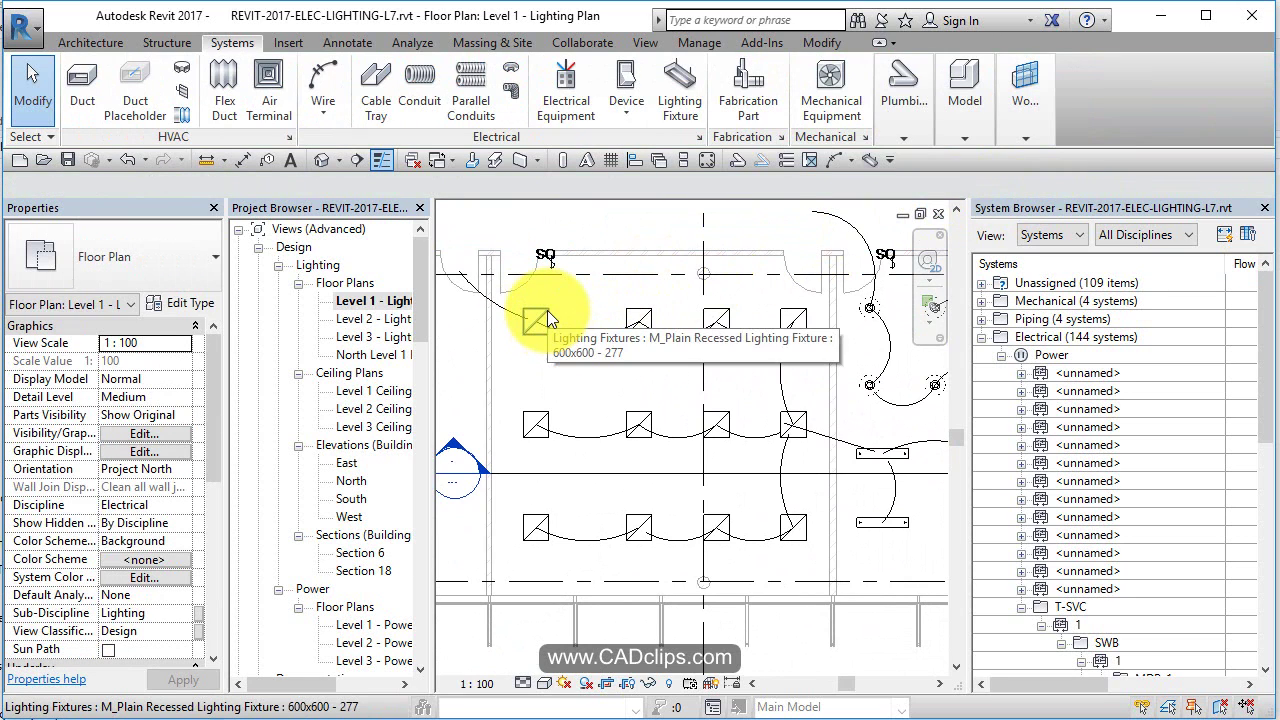
{"action": "left_click", "coordinate": [547, 310]}
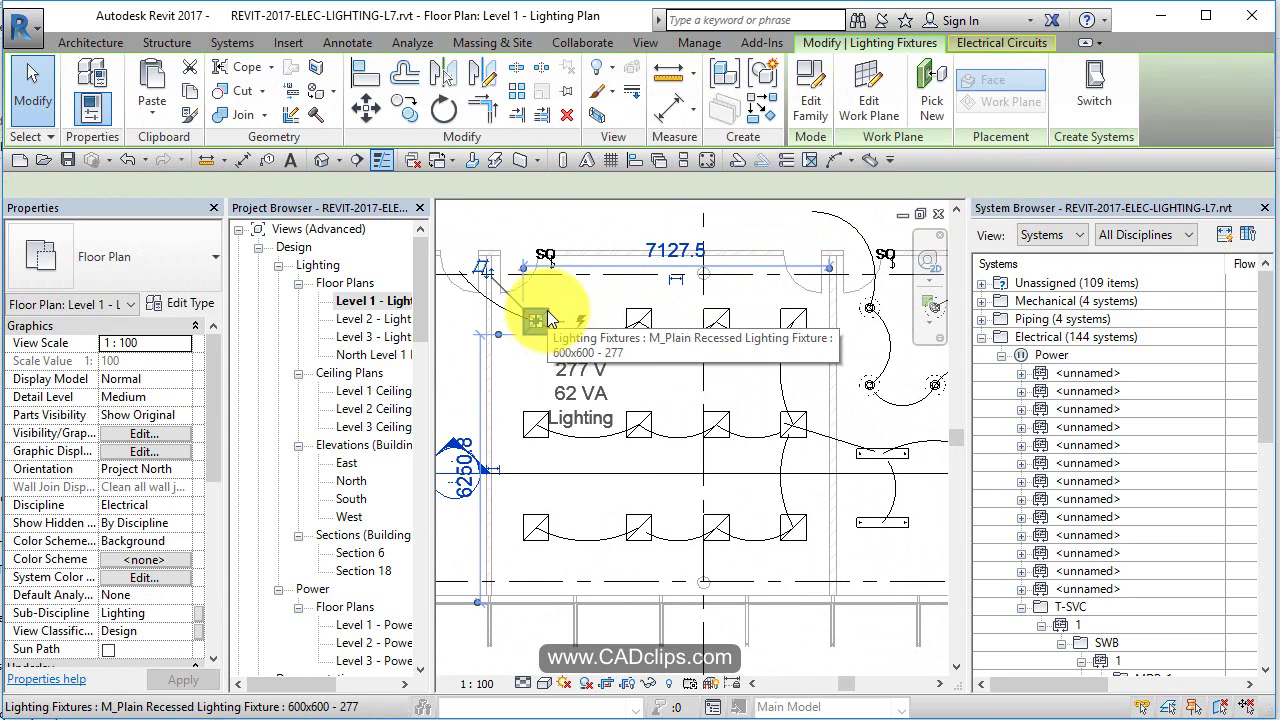
{"action": "left_click", "coordinate": [1094, 88]}
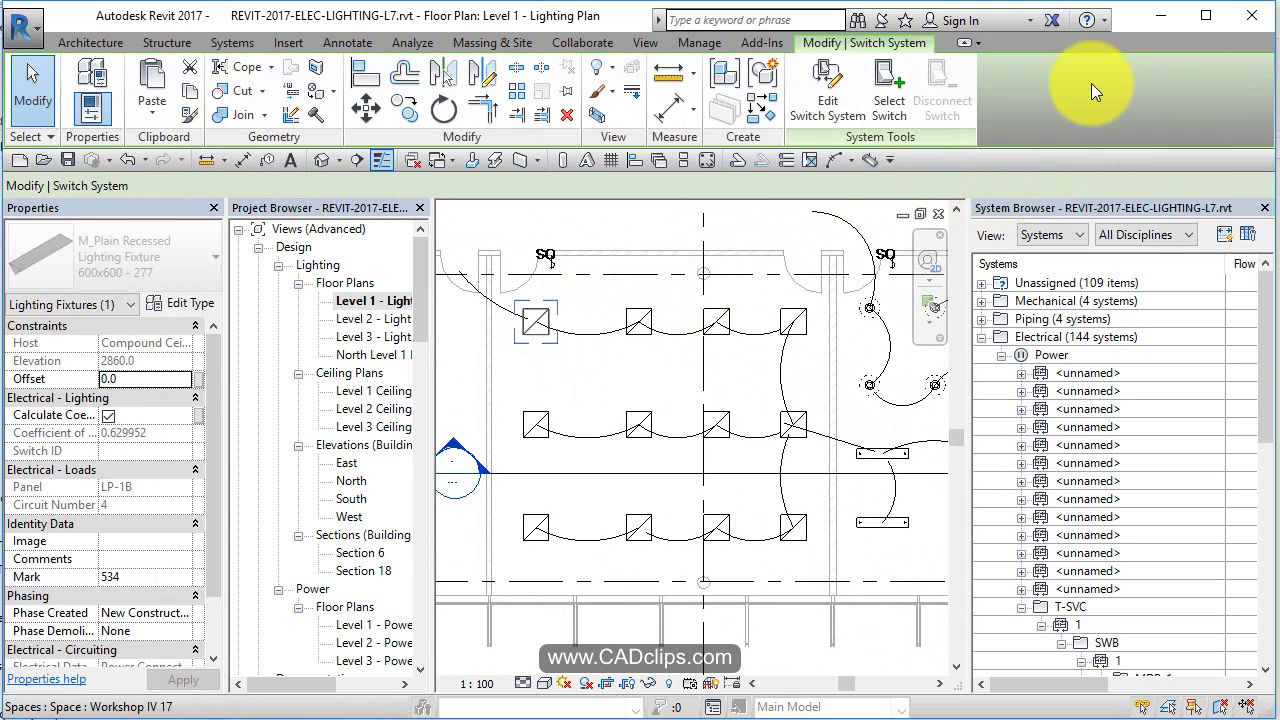
Step: Edit the new switch system and add the other eleven recessed lighting fixtures in Workshop IV 17 to it
{"action": "left_click", "coordinate": [833, 110]}
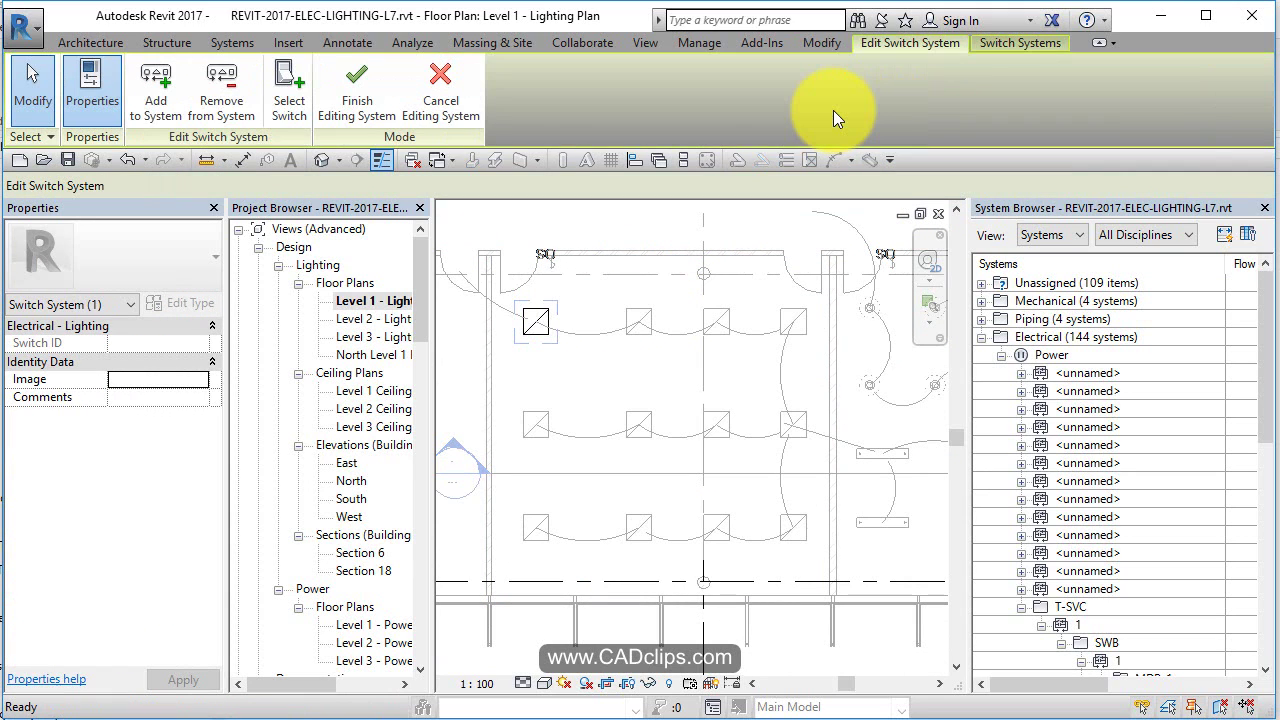
{"action": "left_click", "coordinate": [172, 108]}
{"action": "left_click", "coordinate": [624, 306]}
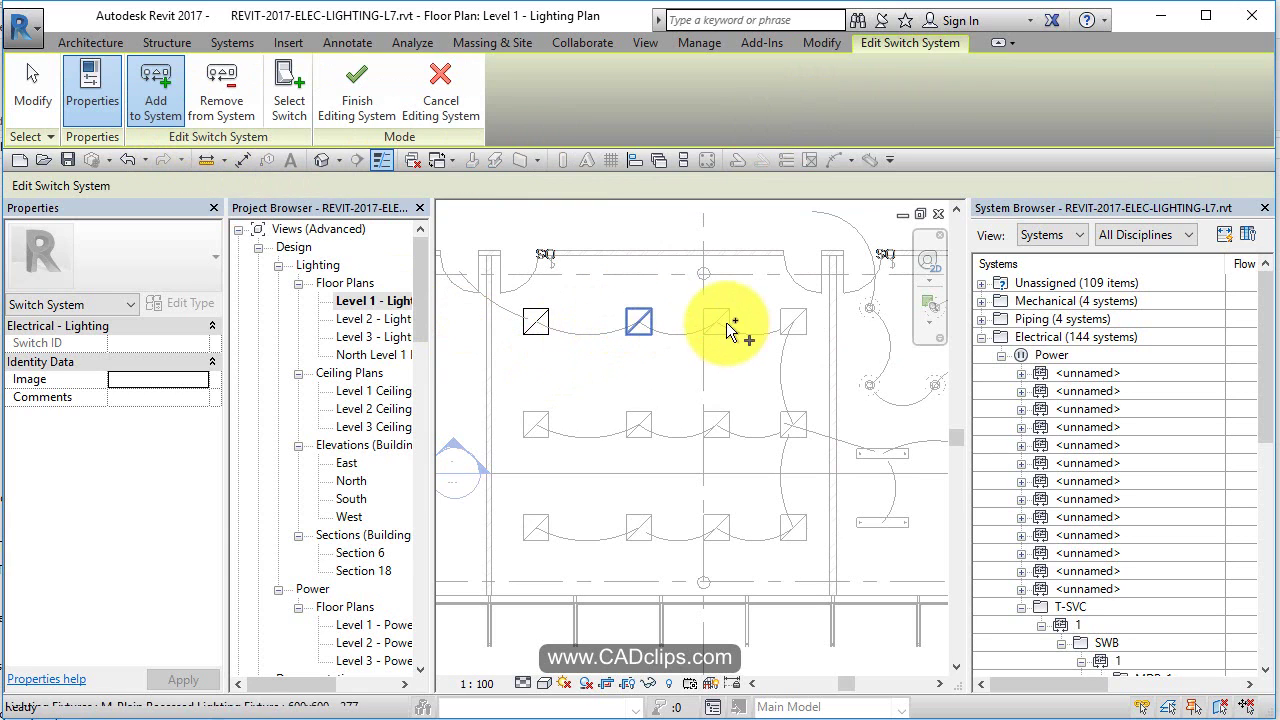
{"action": "left_click", "coordinate": [726, 318]}
{"action": "left_click", "coordinate": [803, 310]}
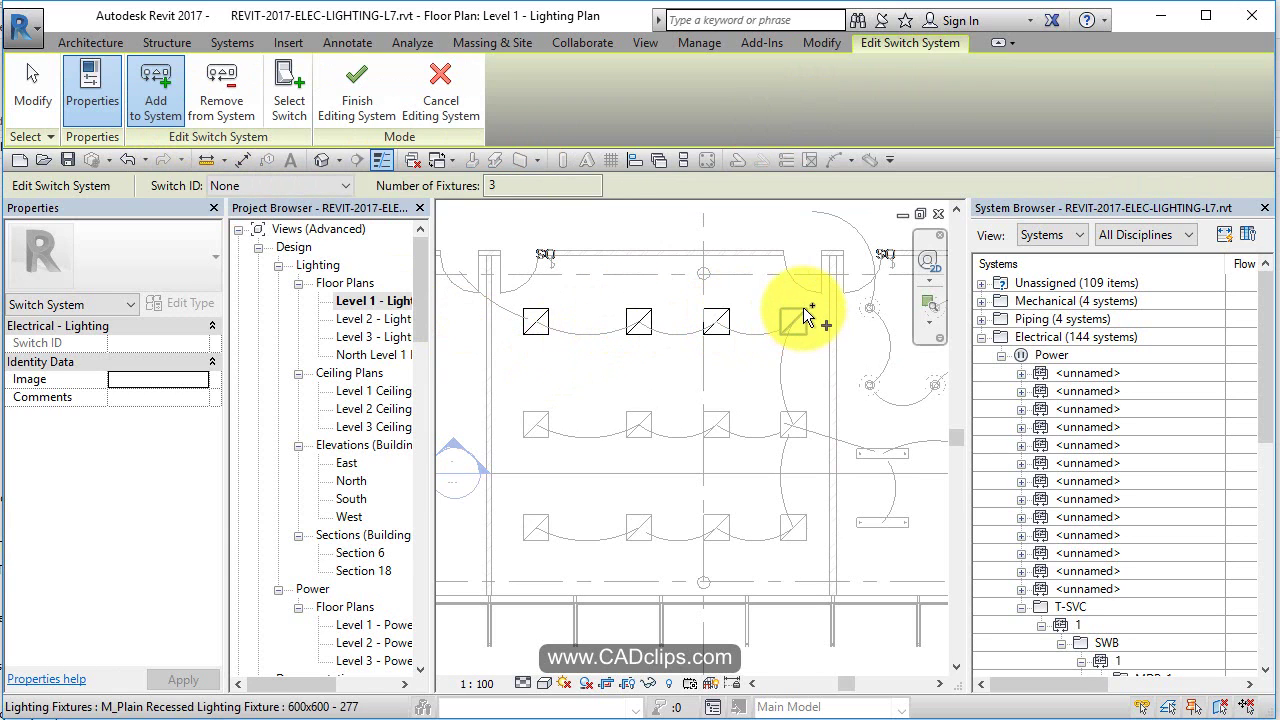
{"action": "left_click", "coordinate": [797, 406]}
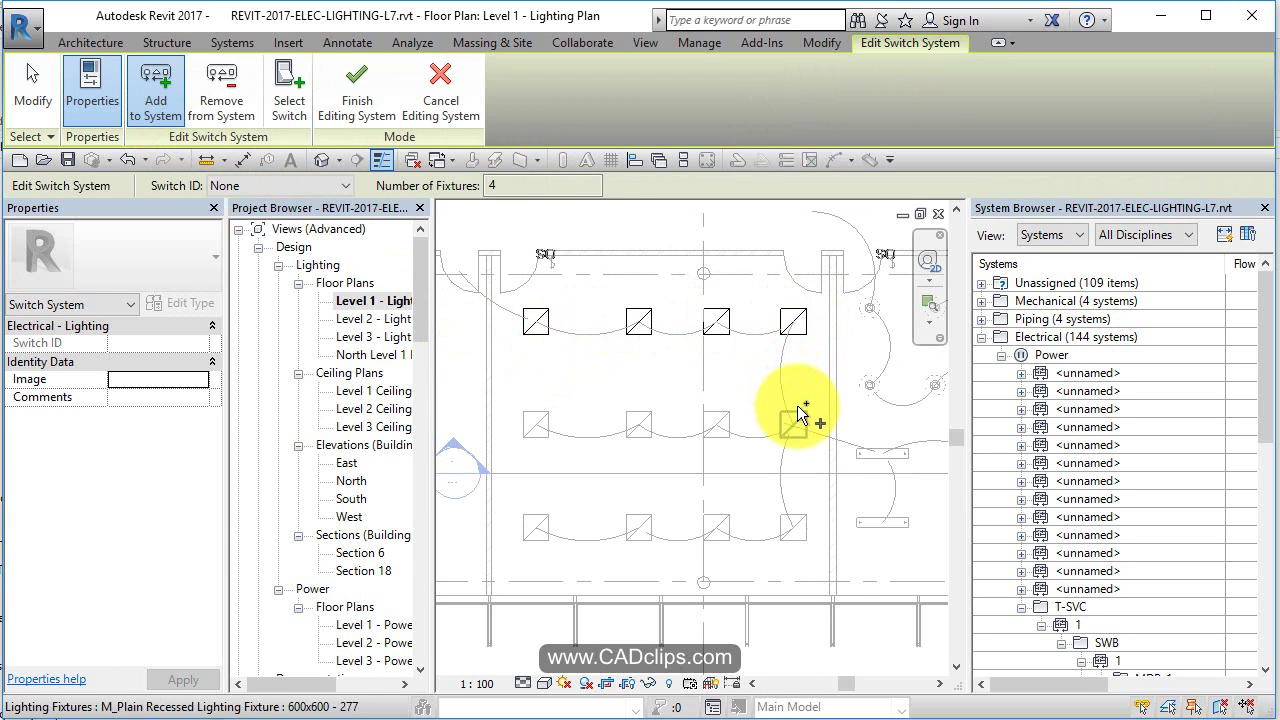
{"action": "left_click", "coordinate": [726, 520]}
{"action": "left_click", "coordinate": [721, 419]}
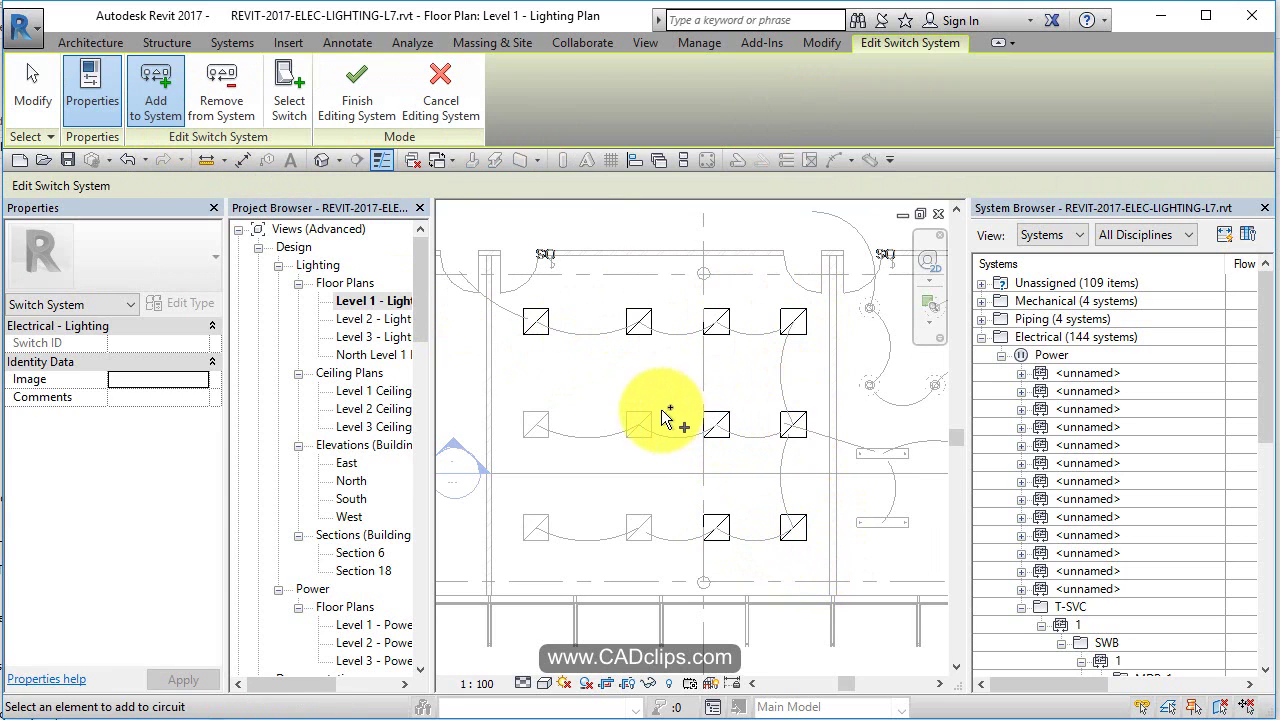
{"action": "left_click", "coordinate": [650, 425]}
{"action": "left_click", "coordinate": [640, 518]}
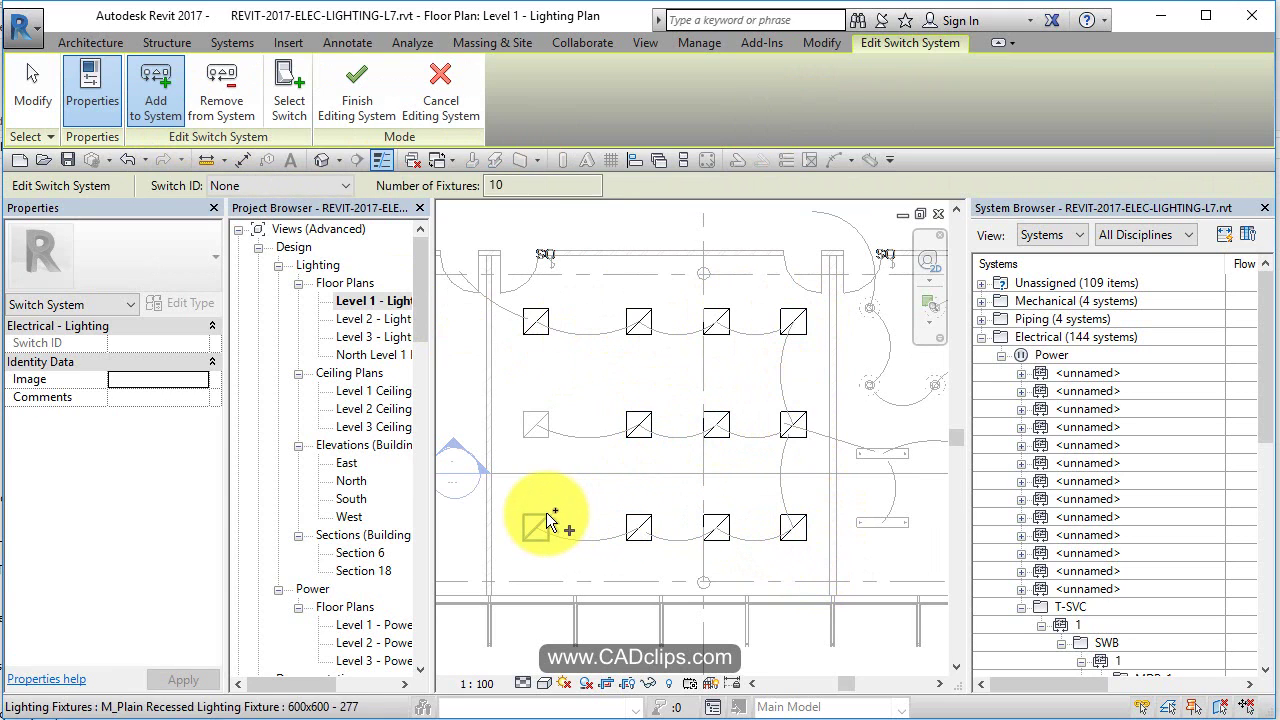
{"action": "left_click", "coordinate": [546, 512]}
{"action": "left_click", "coordinate": [542, 441]}
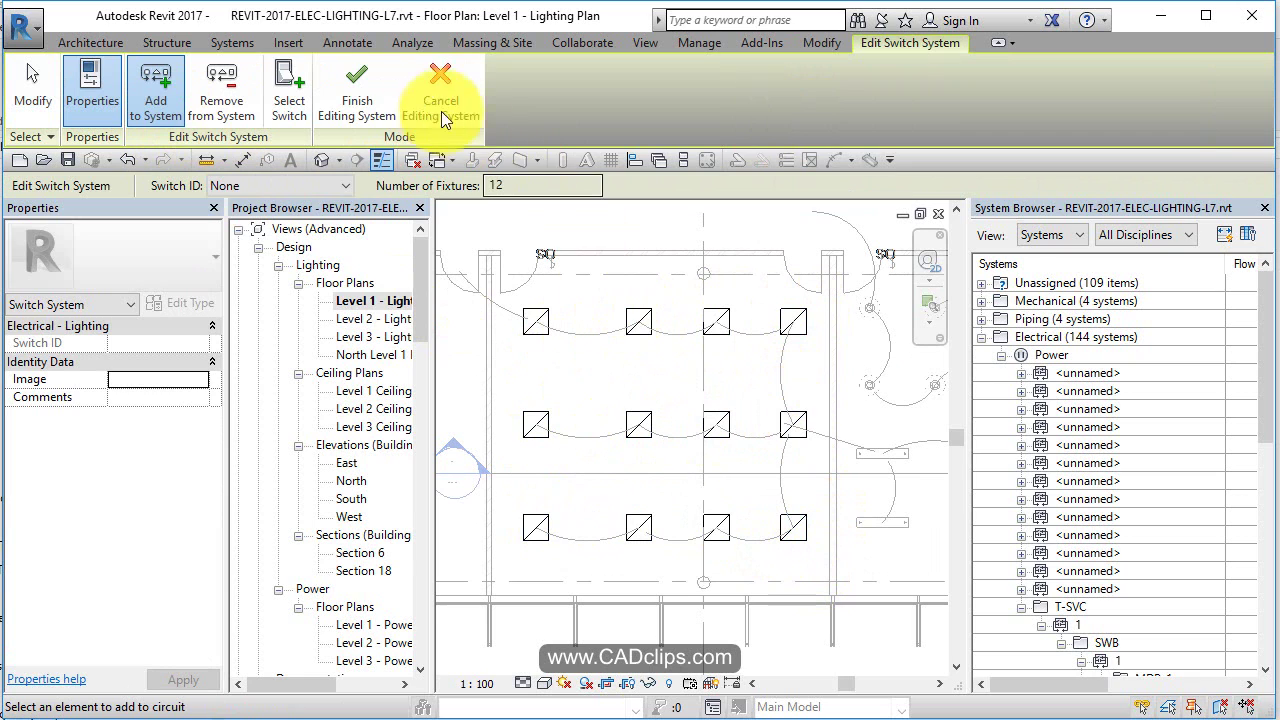
Step: Assign Workshop IV 17's wall occupancy sensor as the system's switch, finish editing the system, and preview its connections
{"action": "left_click", "coordinate": [292, 110]}
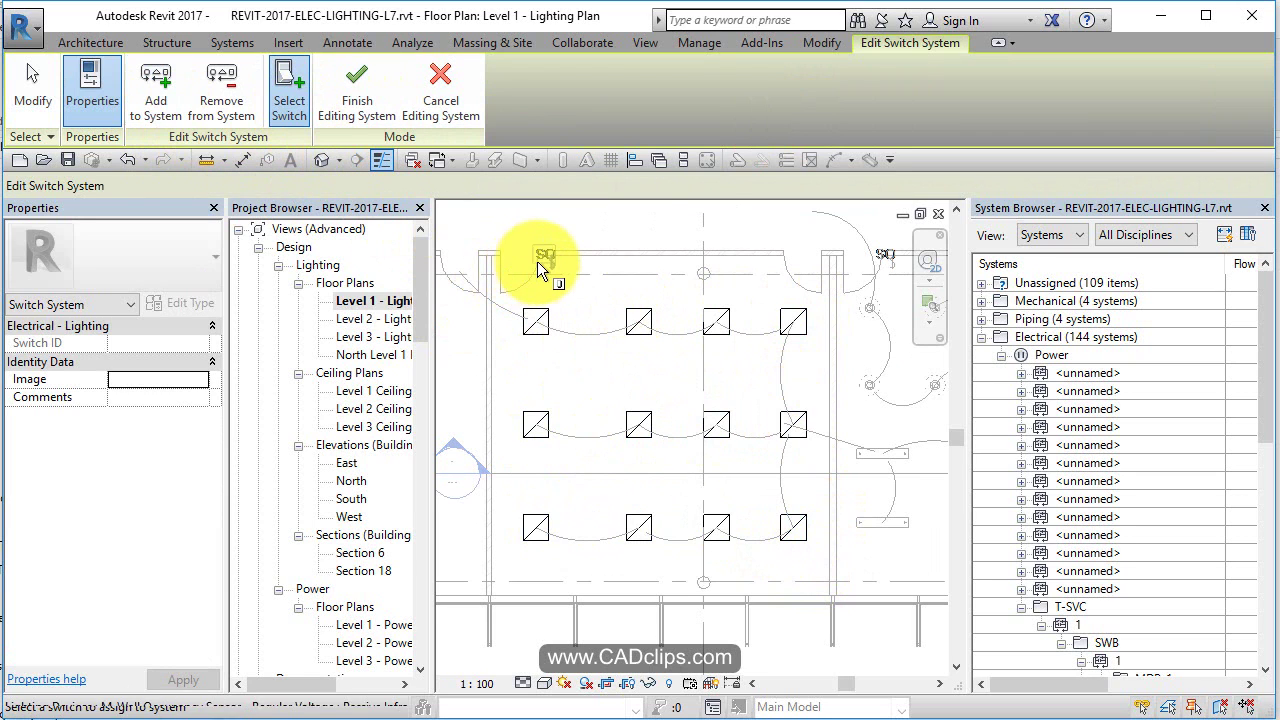
{"action": "left_click", "coordinate": [539, 262]}
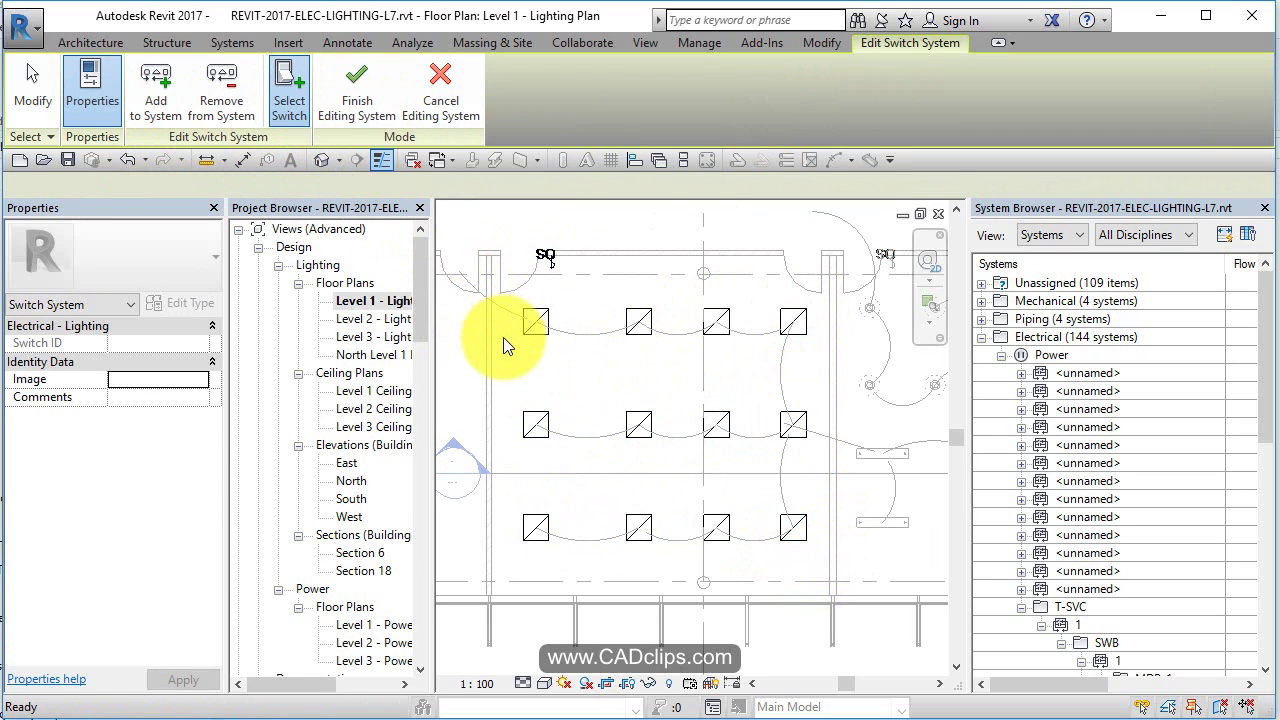
{"action": "left_click", "coordinate": [360, 98]}
{"action": "key", "text": "Escape"}
{"action": "middle_click_drag", "start_coordinate": [751, 329], "coordinate": [905, 390]}
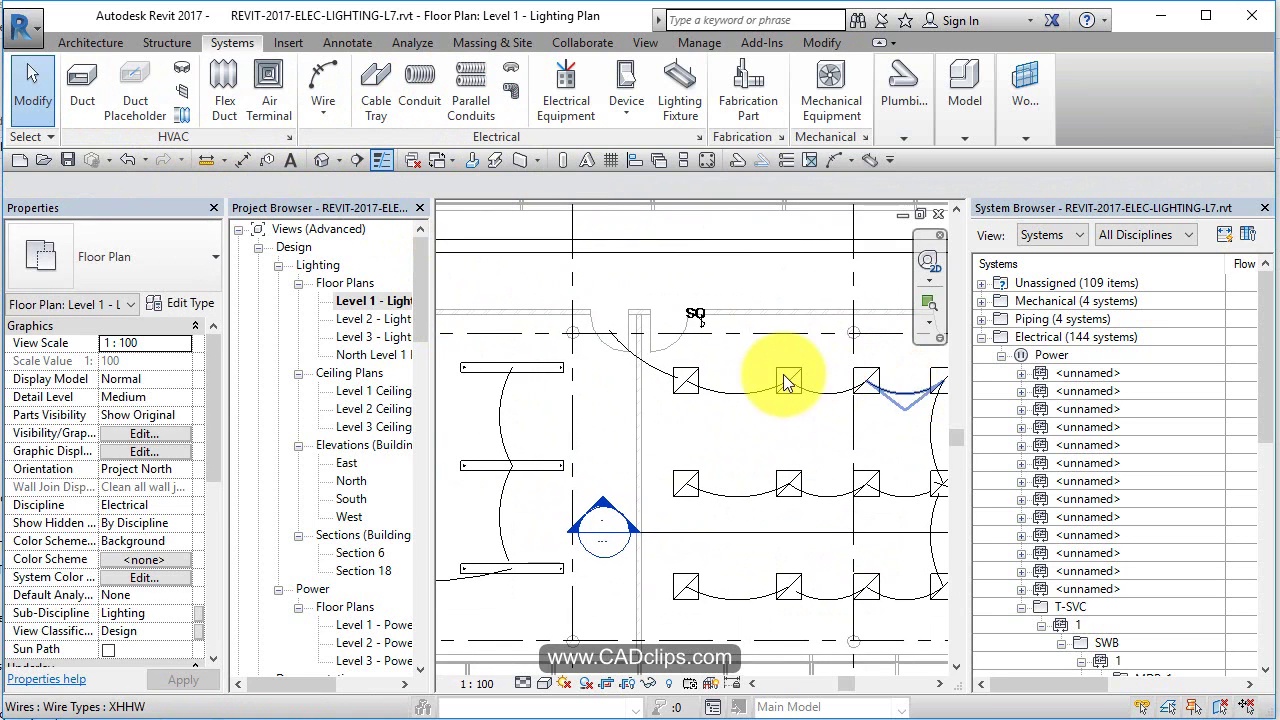
{"action": "key", "text": "Tab"}
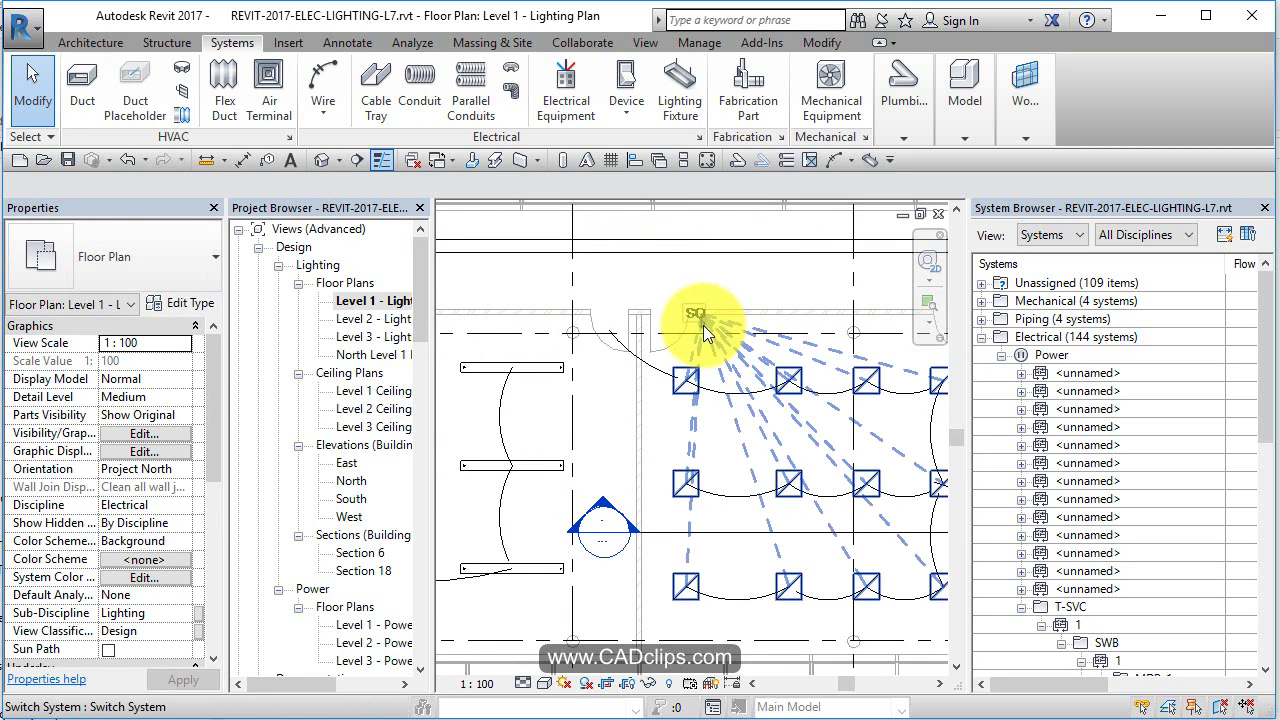
Step: Delete the extra wall occupancy sensor on the corridor side of the wall, beside the west door of the workshop adjoining Workshop IV
{"action": "middle_click_drag", "start_coordinate": [639, 471], "coordinate": [868, 484]}
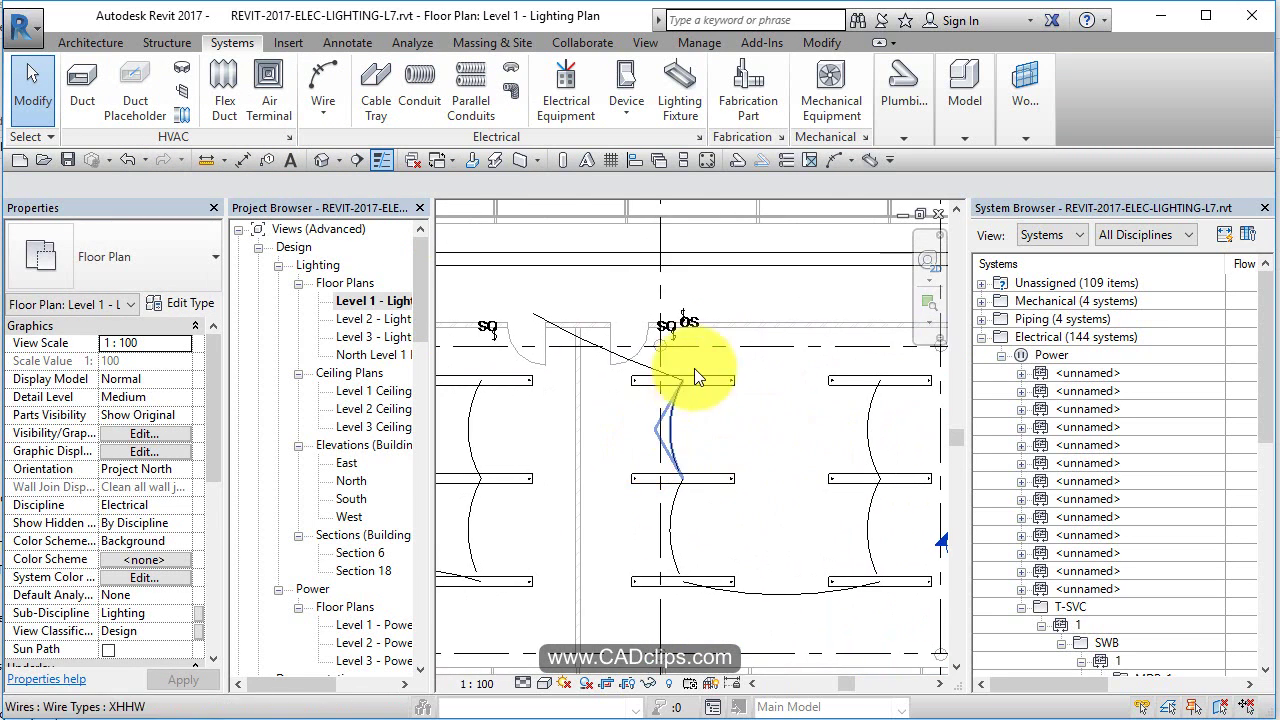
{"action": "scroll", "coordinate": [699, 322], "scroll_direction": "up", "scroll_amount": 3}
{"action": "left_click", "coordinate": [694, 314]}
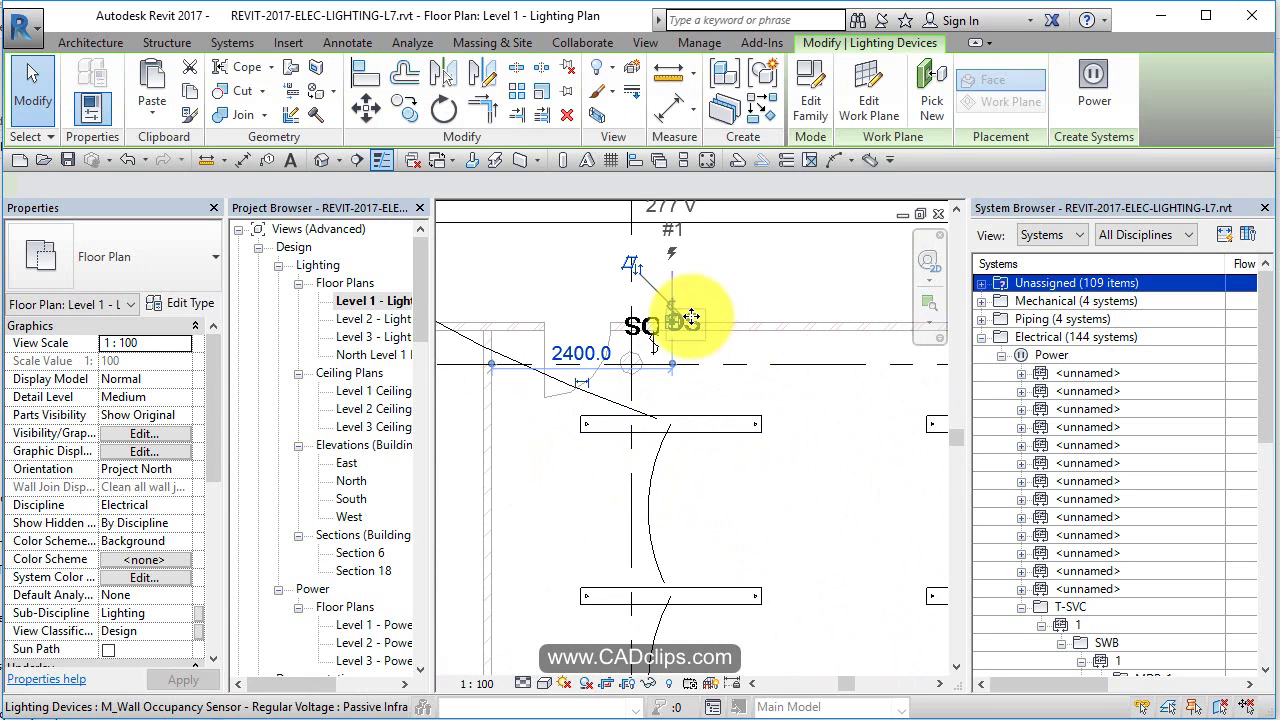
{"action": "key", "text": "Delete"}
Step: Create a switch system from the six linear pendant fixtures in Workshop II and assign the room's east wall occupancy sensor as its switch
{"action": "middle_click_drag", "start_coordinate": [657, 429], "coordinate": [696, 408]}
{"action": "scroll", "coordinate": [695, 392], "scroll_direction": "down", "scroll_amount": 2}
{"action": "middle_click_drag", "start_coordinate": [795, 414], "coordinate": [943, 405]}
{"action": "middle_click_drag", "start_coordinate": [694, 411], "coordinate": [732, 347]}
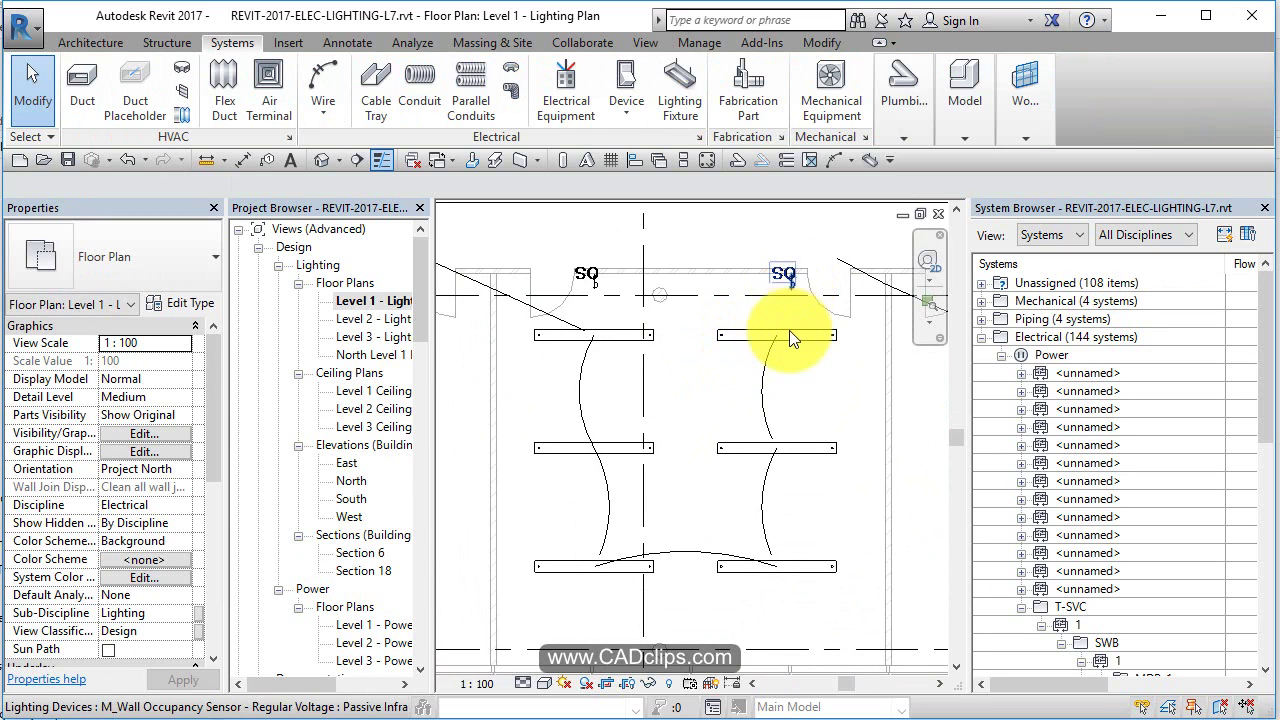
{"action": "left_click", "coordinate": [810, 441]}
{"action": "left_click", "coordinate": [801, 566], "text": "ctrl"}
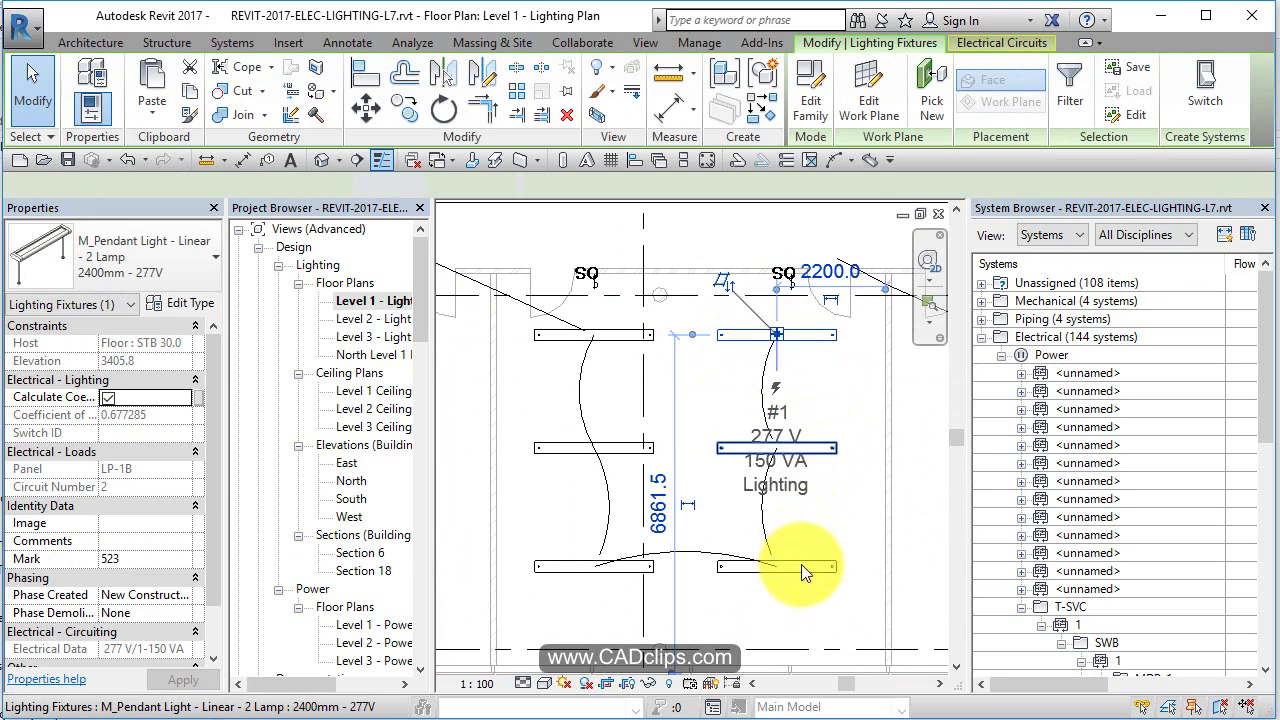
{"action": "left_click", "coordinate": [563, 565], "text": "ctrl"}
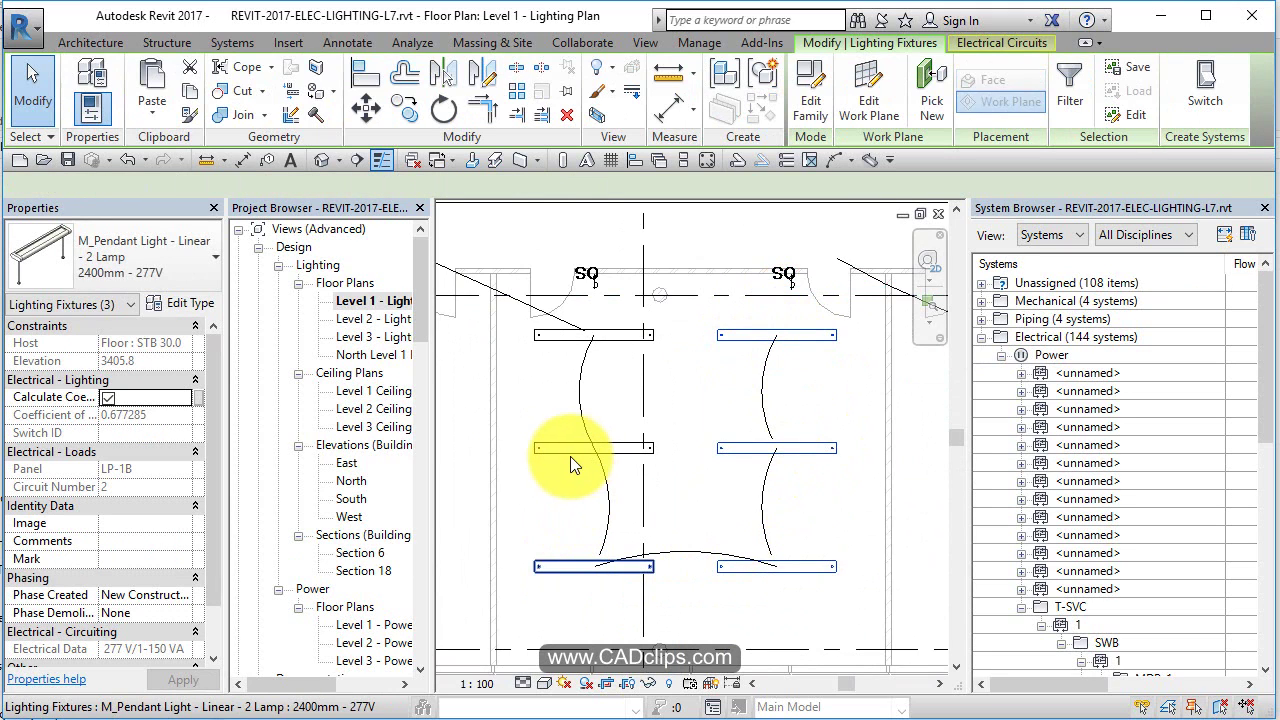
{"action": "left_click", "coordinate": [570, 452], "text": "ctrl"}
{"action": "left_click", "coordinate": [570, 339], "text": "ctrl"}
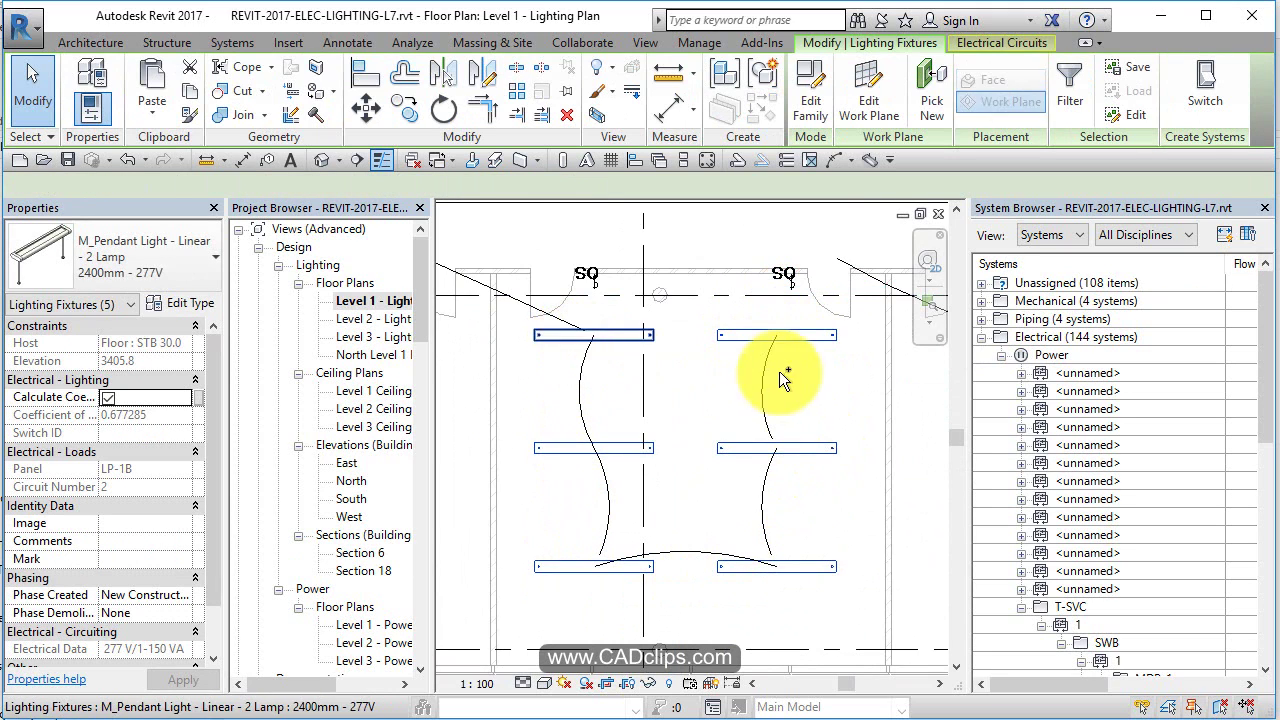
{"action": "left_click", "coordinate": [778, 373], "text": "ctrl"}
{"action": "left_click", "coordinate": [1207, 88]}
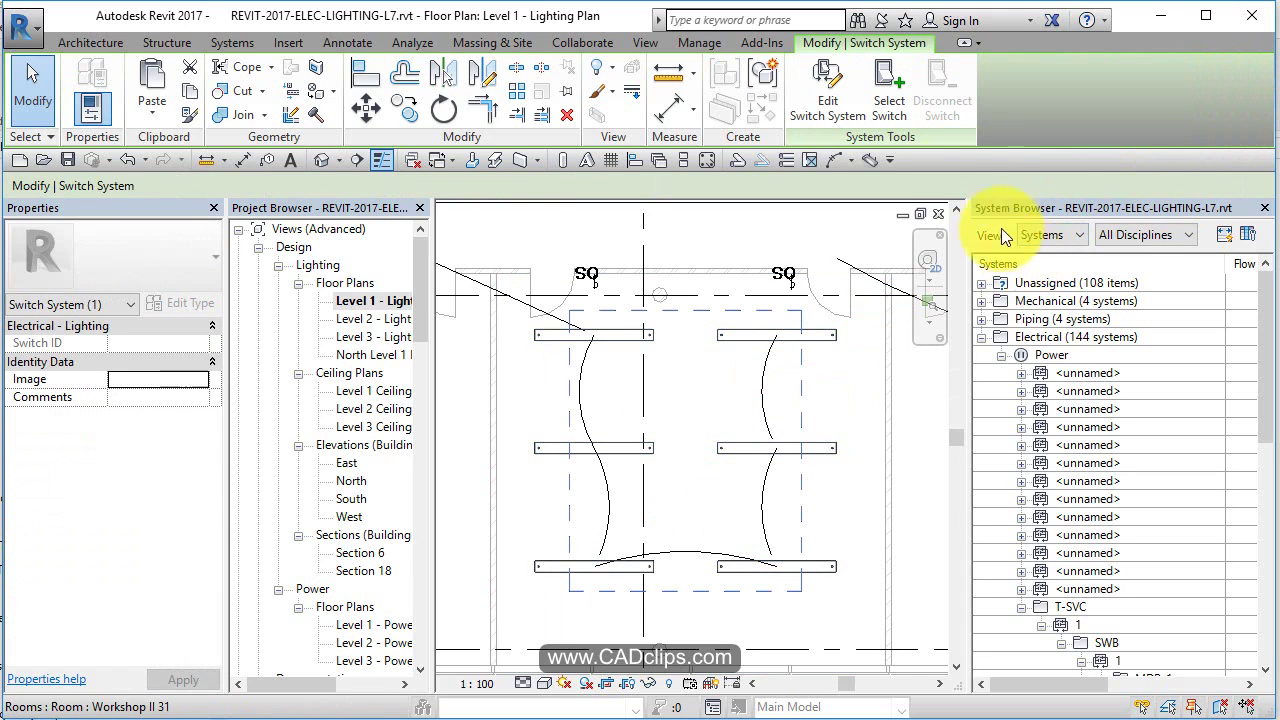
{"action": "left_click", "coordinate": [792, 278]}
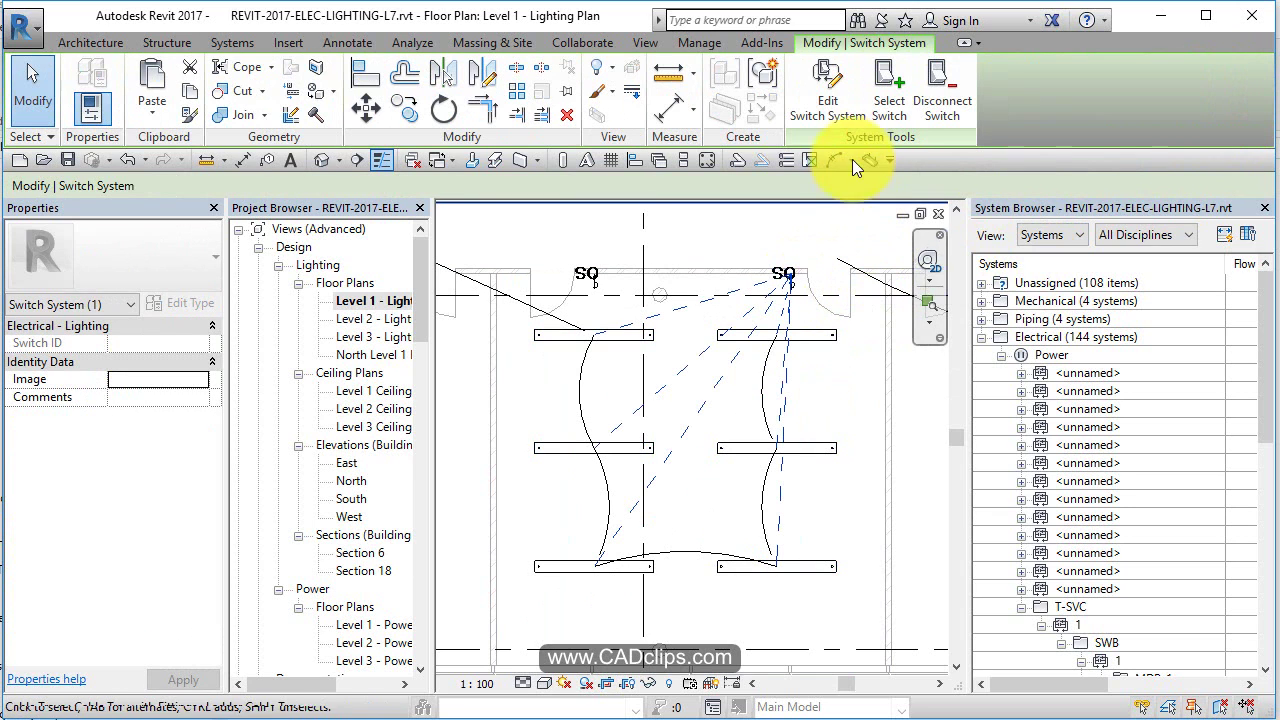
Step: Reassign Workshop II's switch system to the wall occupancy sensor beside the west door and check its fixture connections
{"action": "left_click", "coordinate": [877, 115]}
{"action": "left_click", "coordinate": [603, 288]}
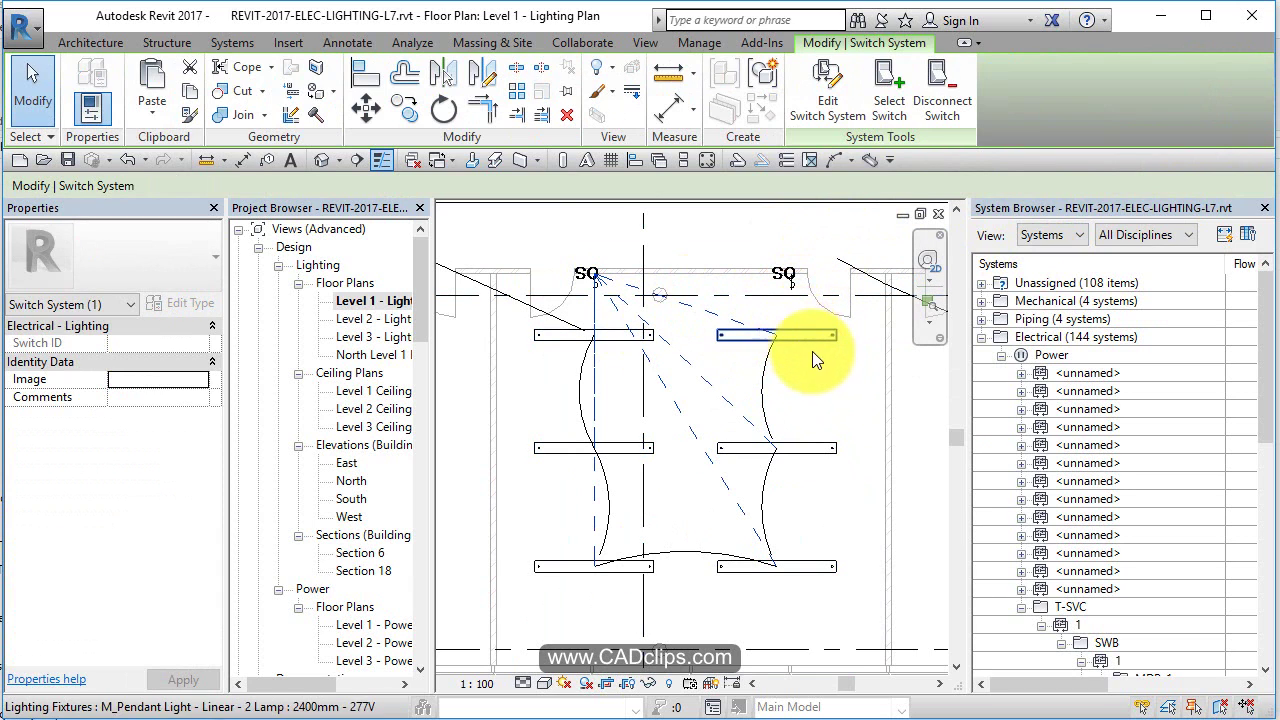
{"action": "key", "text": "Escape"}
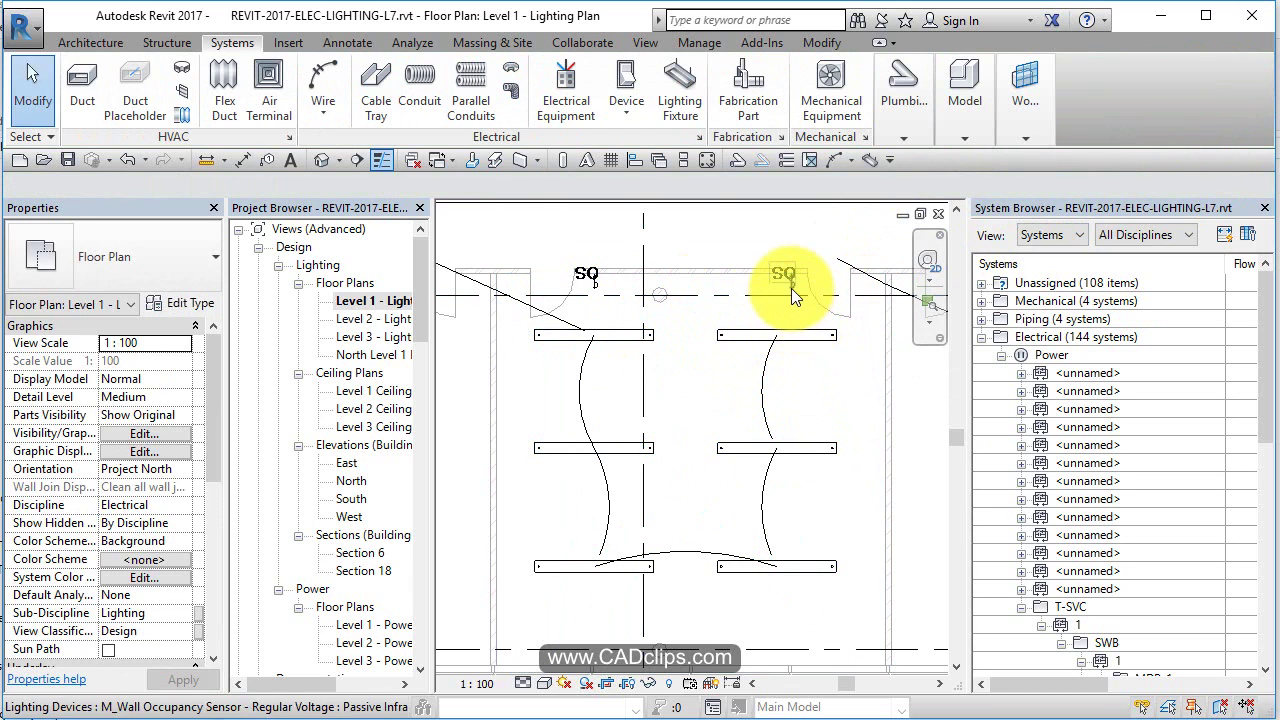
{"action": "left_click", "coordinate": [601, 289]}
Step: Delete the wall occupancy sensor beside the west door of Workshop I 14
{"action": "scroll", "coordinate": [628, 443], "scroll_direction": "down", "scroll_amount": 2}
{"action": "middle_click_drag", "start_coordinate": [777, 495], "coordinate": [851, 485]}
{"action": "key", "text": "Escape"}
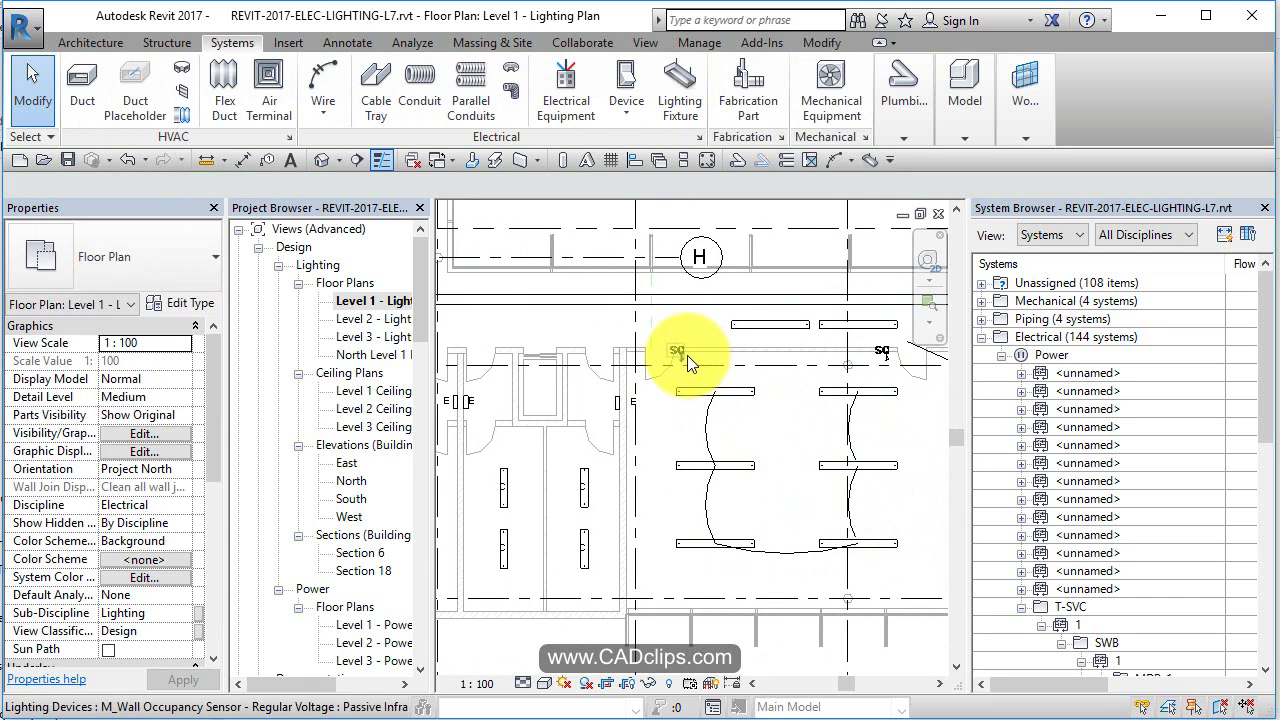
{"action": "left_click", "coordinate": [688, 355]}
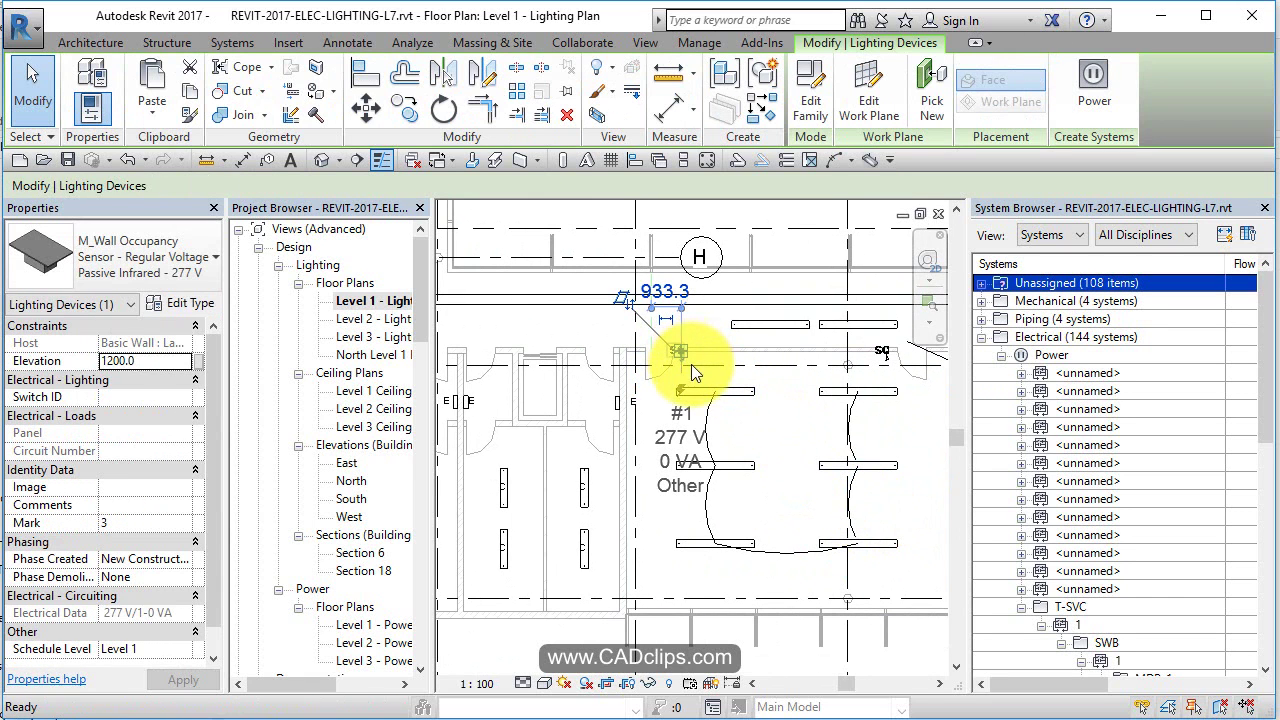
{"action": "key", "text": "Delete"}
{"action": "middle_click_drag", "start_coordinate": [468, 505], "coordinate": [695, 510]}
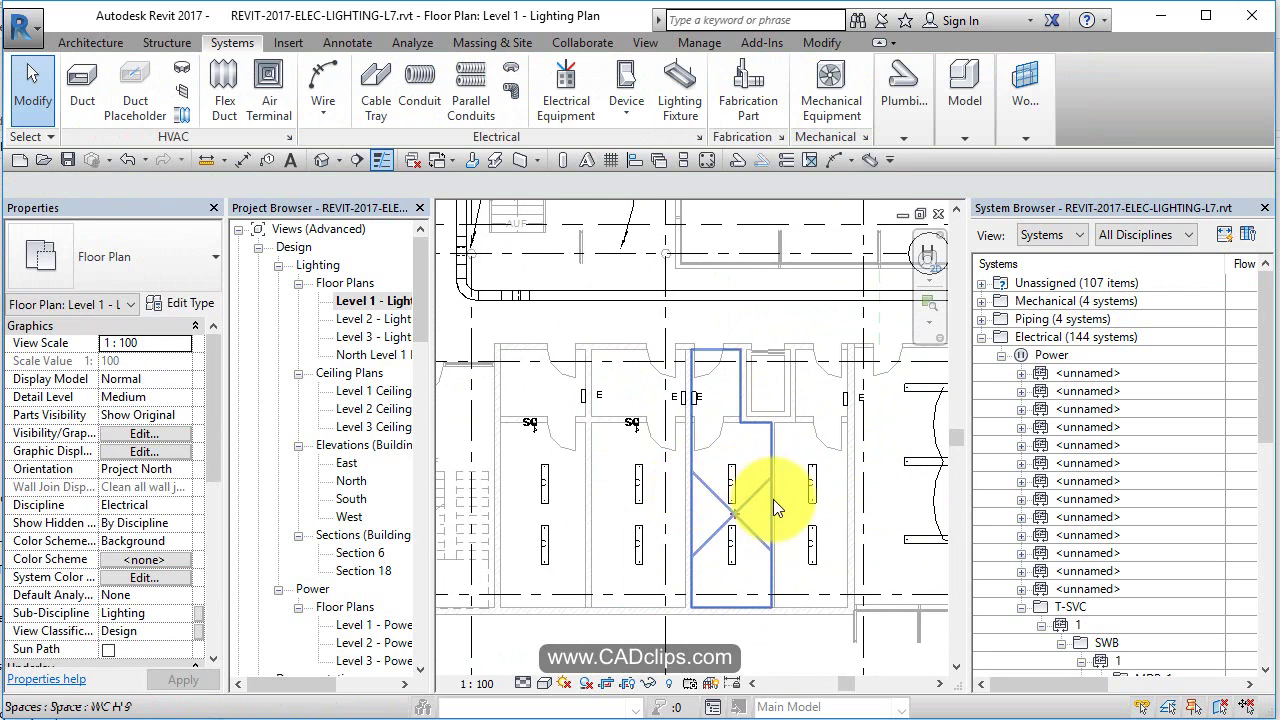
{"action": "middle_click_drag", "start_coordinate": [810, 486], "coordinate": [480, 490]}
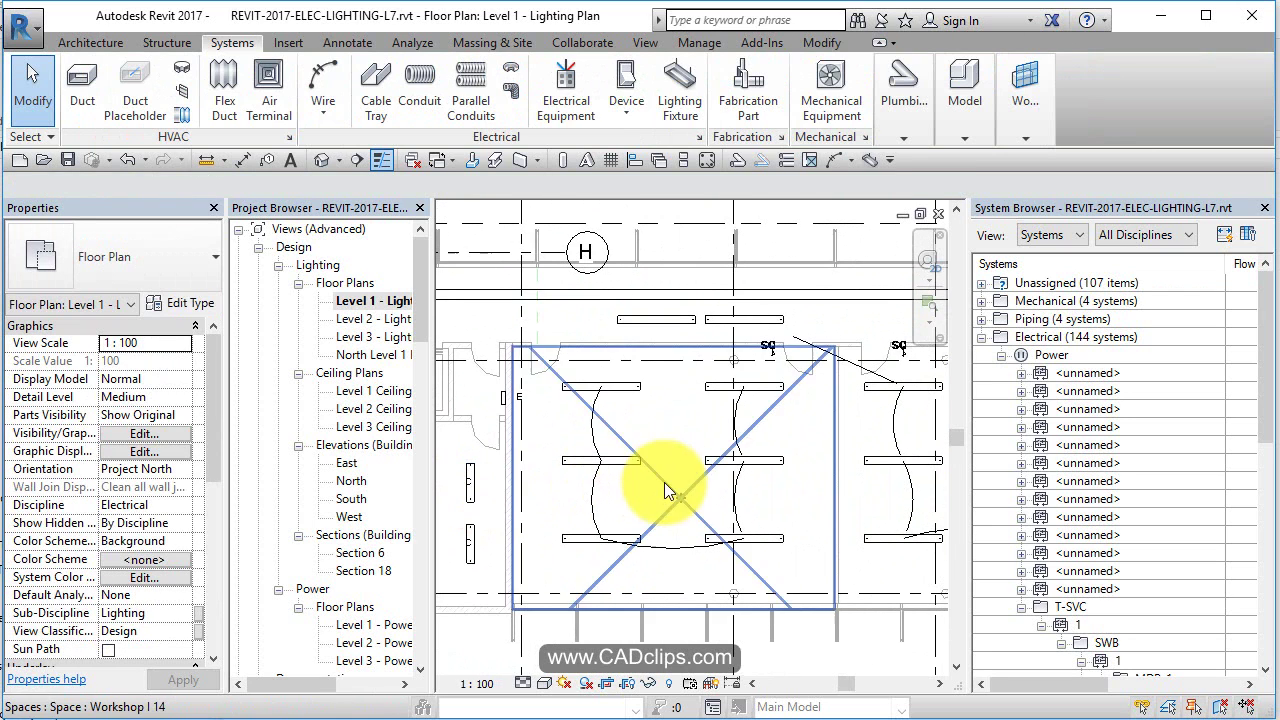
{"action": "left_click", "coordinate": [771, 358]}
{"action": "key", "text": "Escape"}
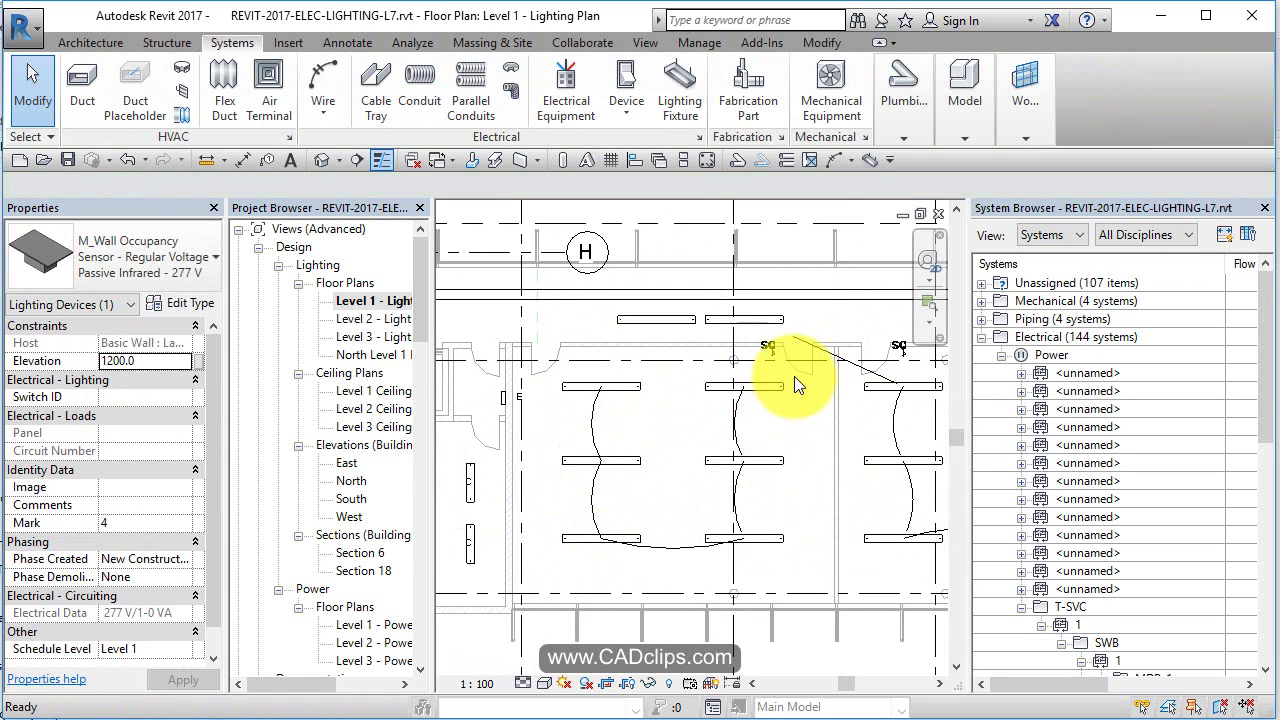
Step: Select the six linear pendant fixtures in Workshop I 14, filtering the wires out of the selection
{"action": "scroll", "coordinate": [659, 536], "scroll_direction": "up", "scroll_amount": 2}
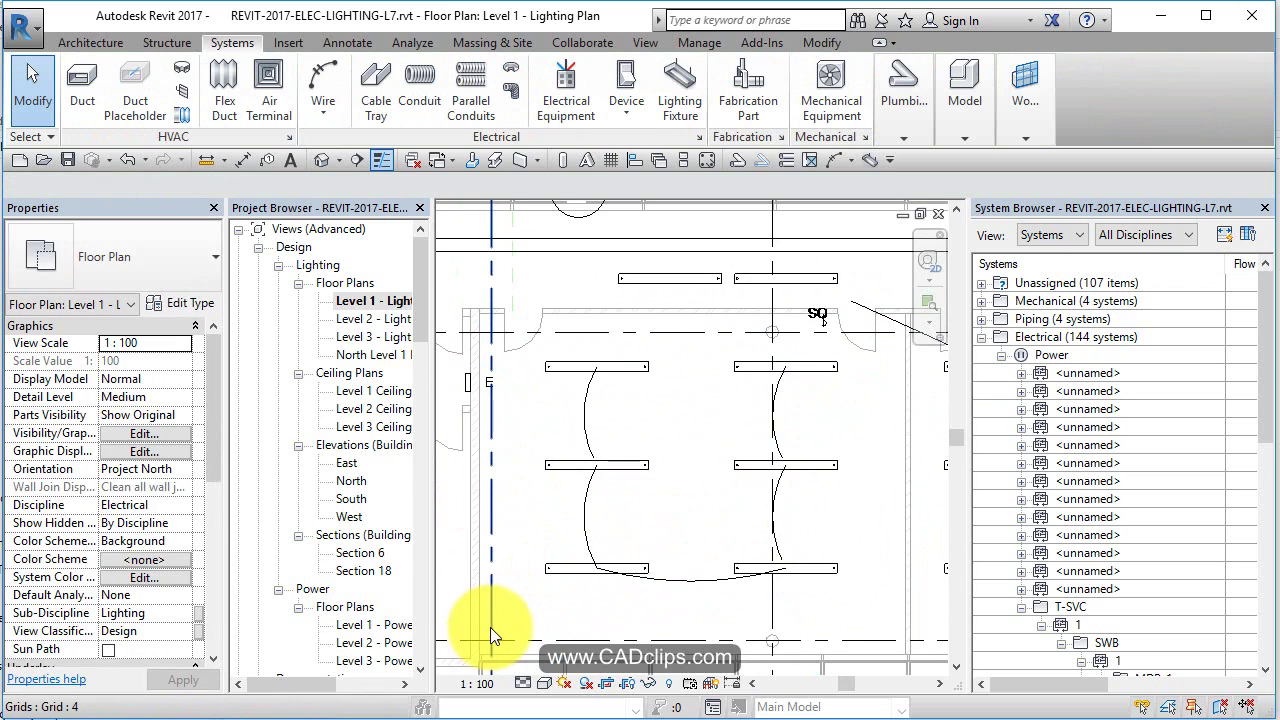
{"action": "left_click", "coordinate": [490, 627]}
{"action": "left_click_drag", "start_coordinate": [525, 611], "coordinate": [860, 357]}
{"action": "left_click", "coordinate": [812, 100]}
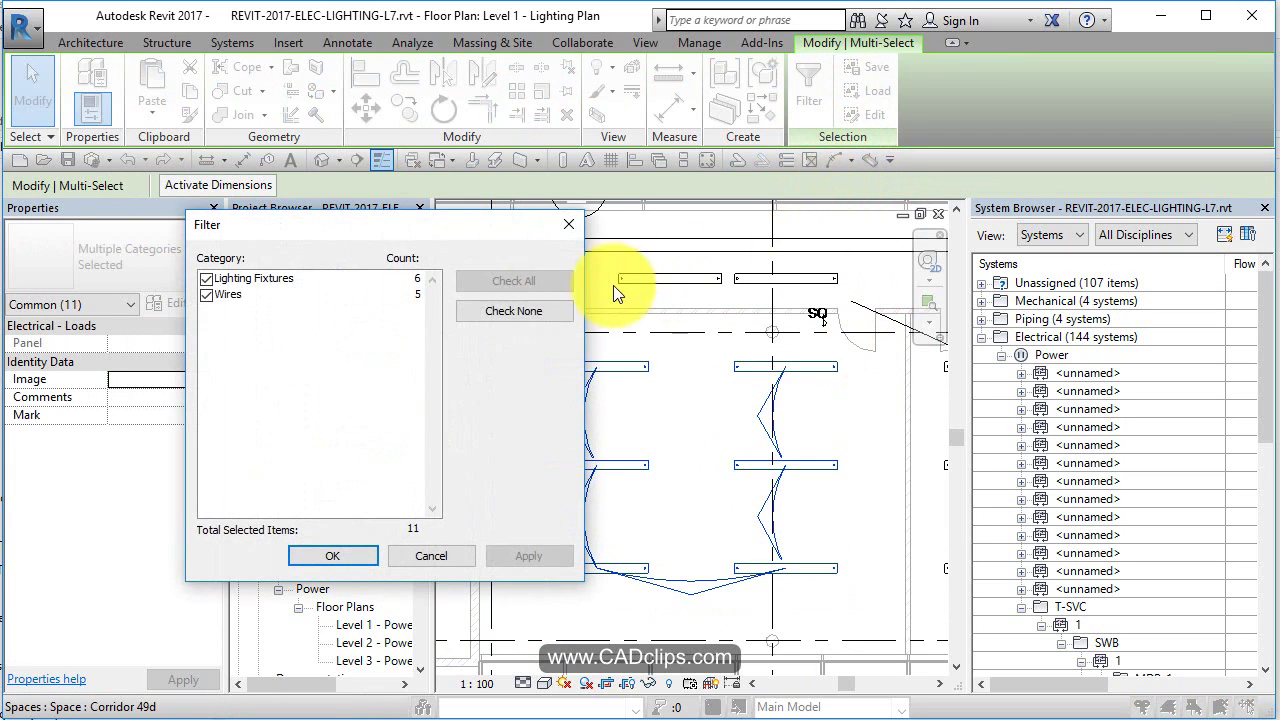
{"action": "left_click", "coordinate": [206, 295]}
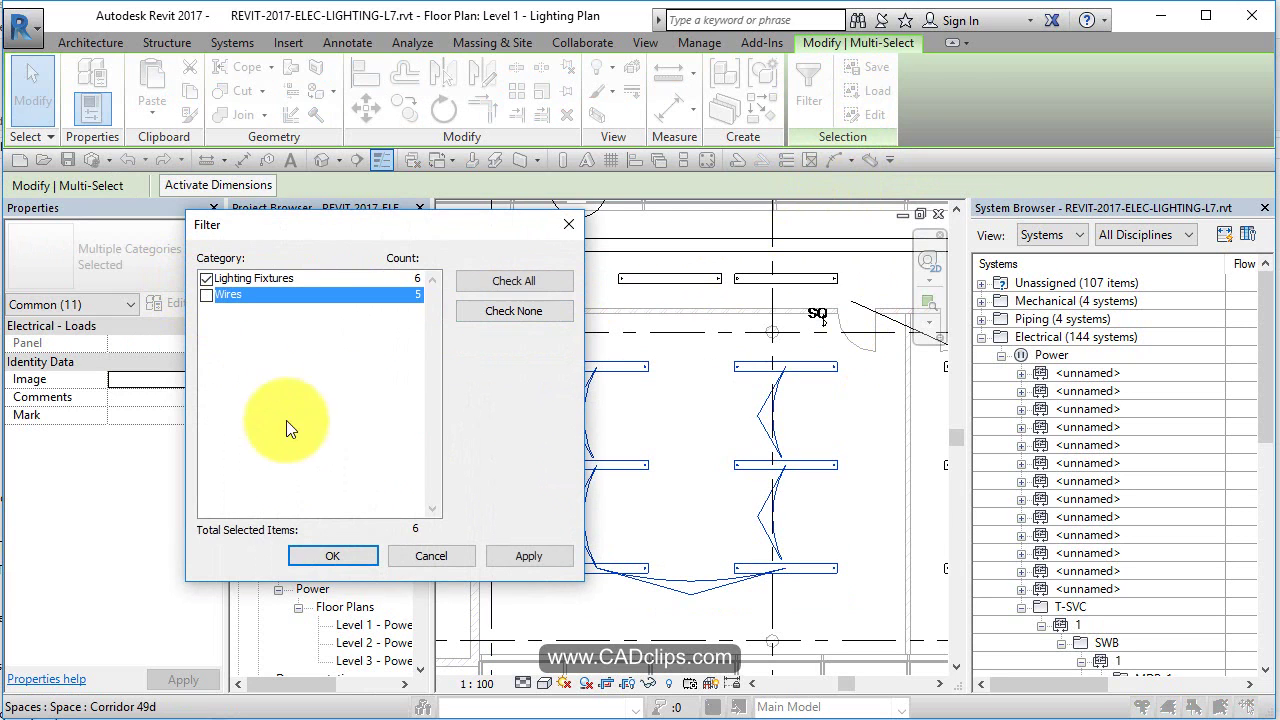
{"action": "left_click", "coordinate": [332, 555]}
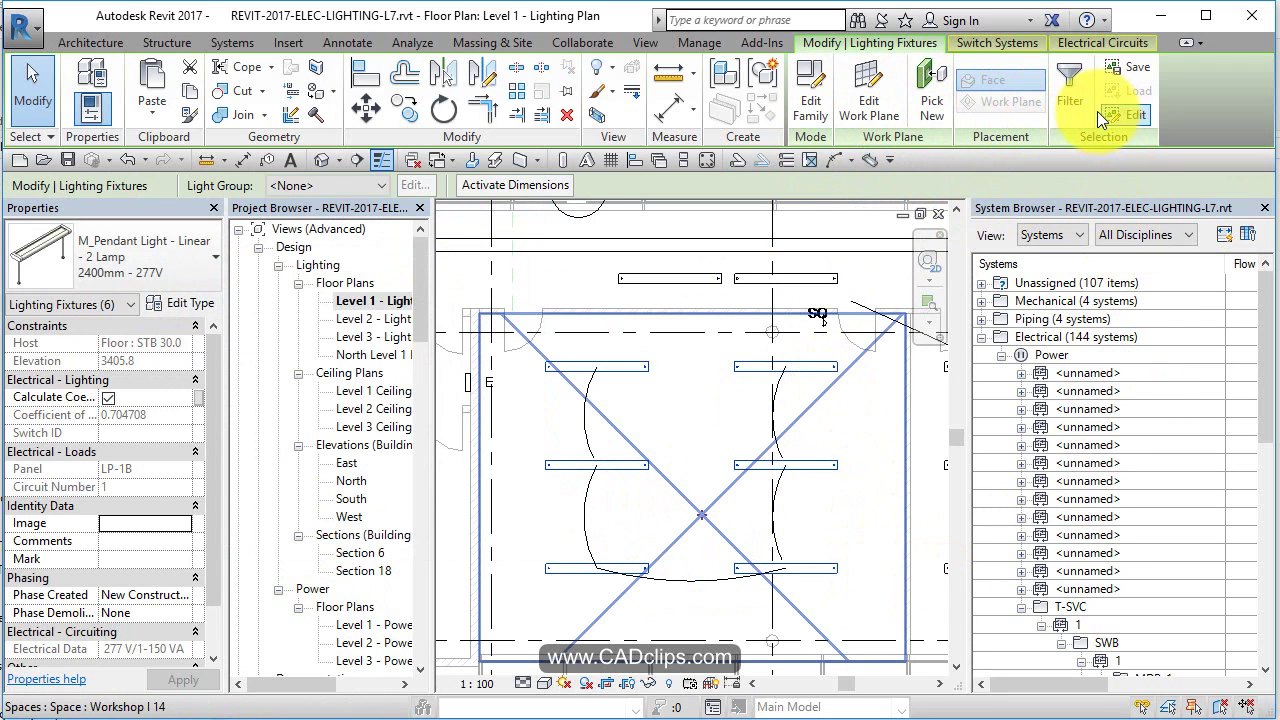
Step: Examine the fixture and sensor connections in Workshop I 14, and compare them with the circuit and switch system of Workshop II
{"action": "key", "text": "Escape"}
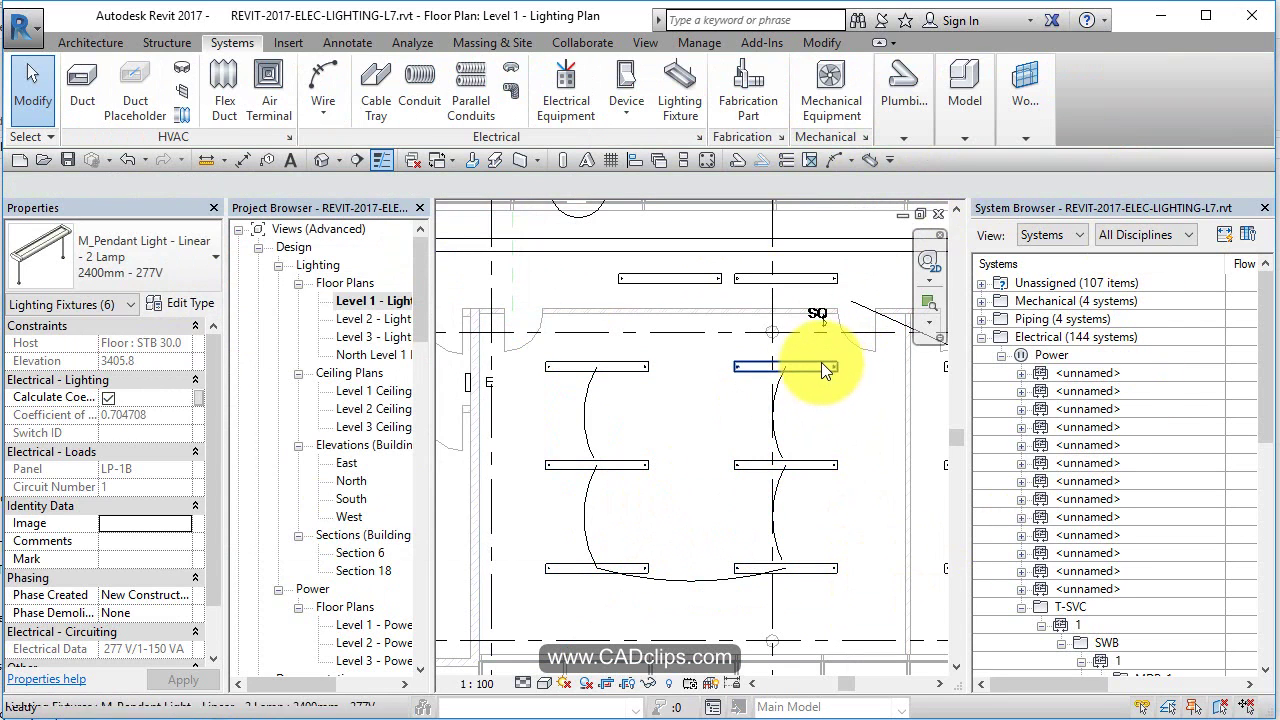
{"action": "left_click", "coordinate": [823, 363]}
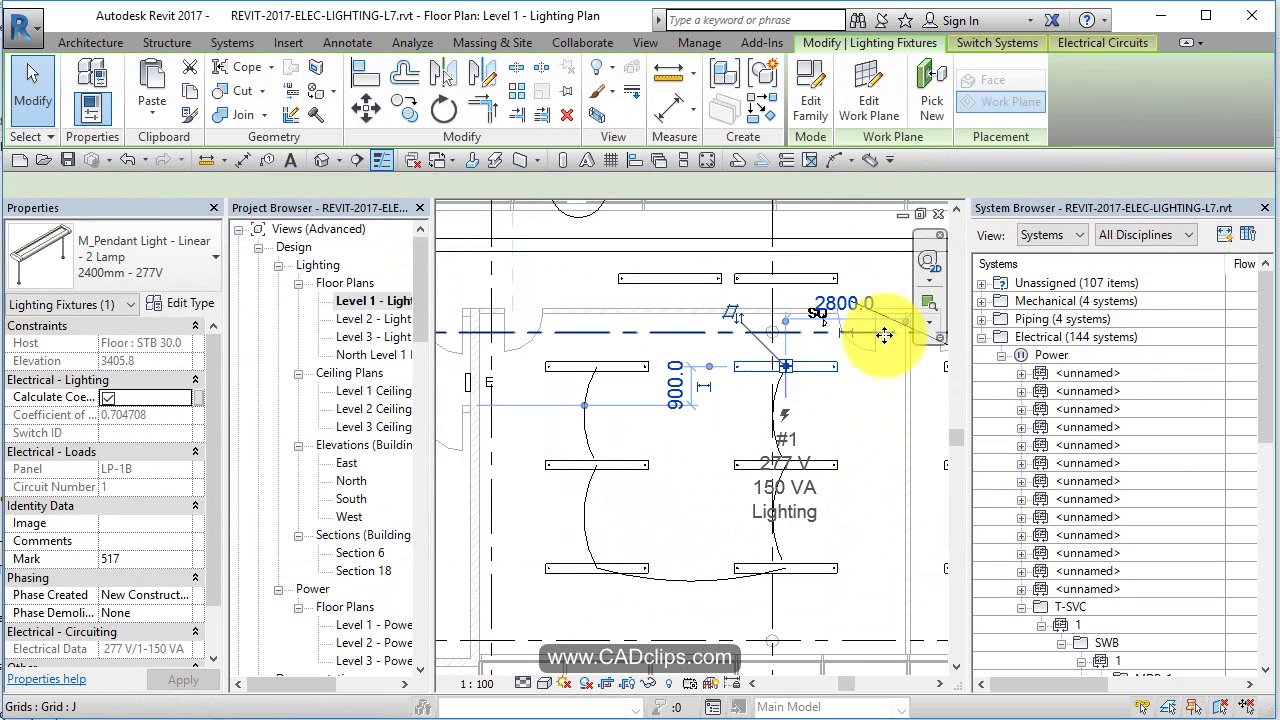
{"action": "key", "text": "Escape"}
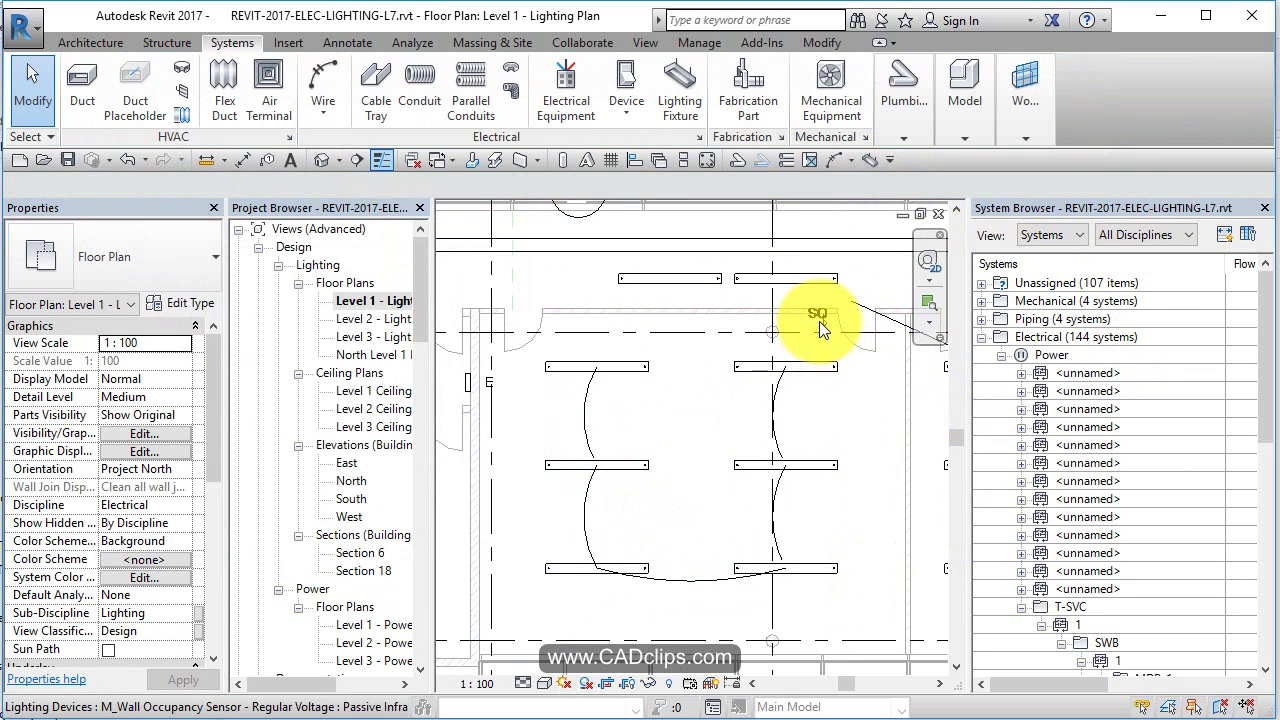
{"action": "key", "text": "Tab"}
{"action": "key", "text": "Tab"}
{"action": "key", "text": "Tab"}
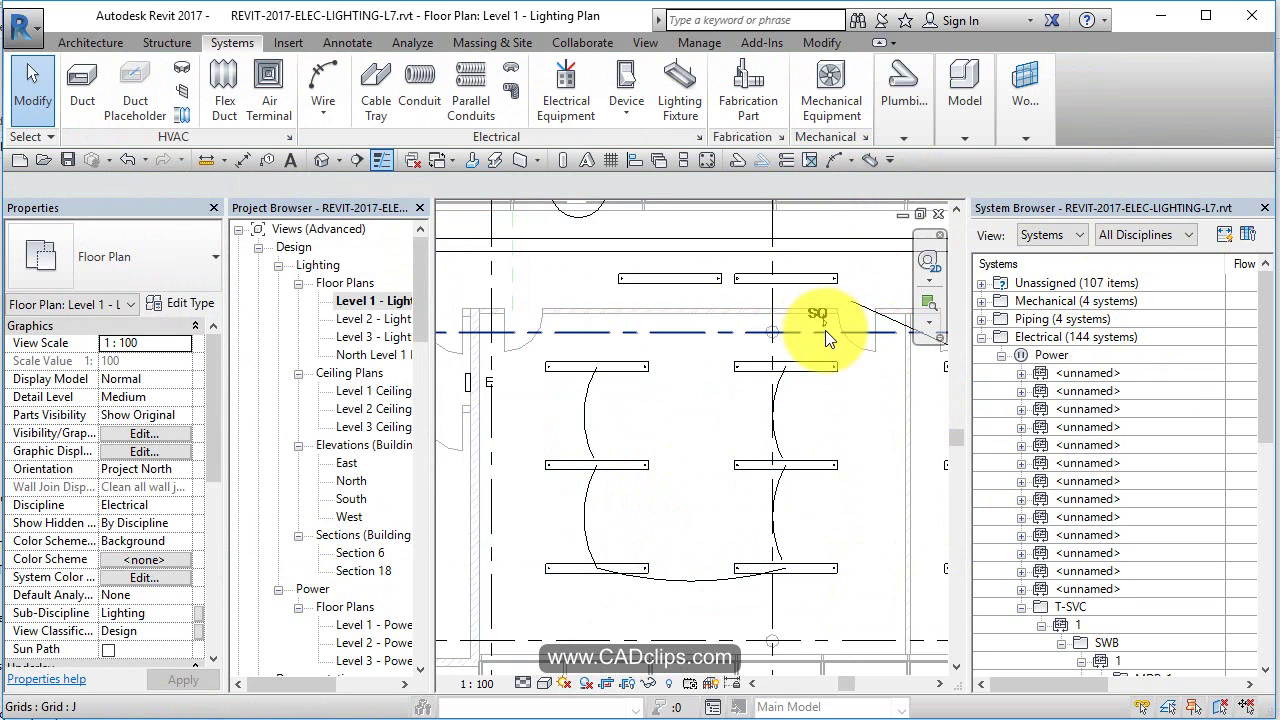
{"action": "key", "text": "Tab"}
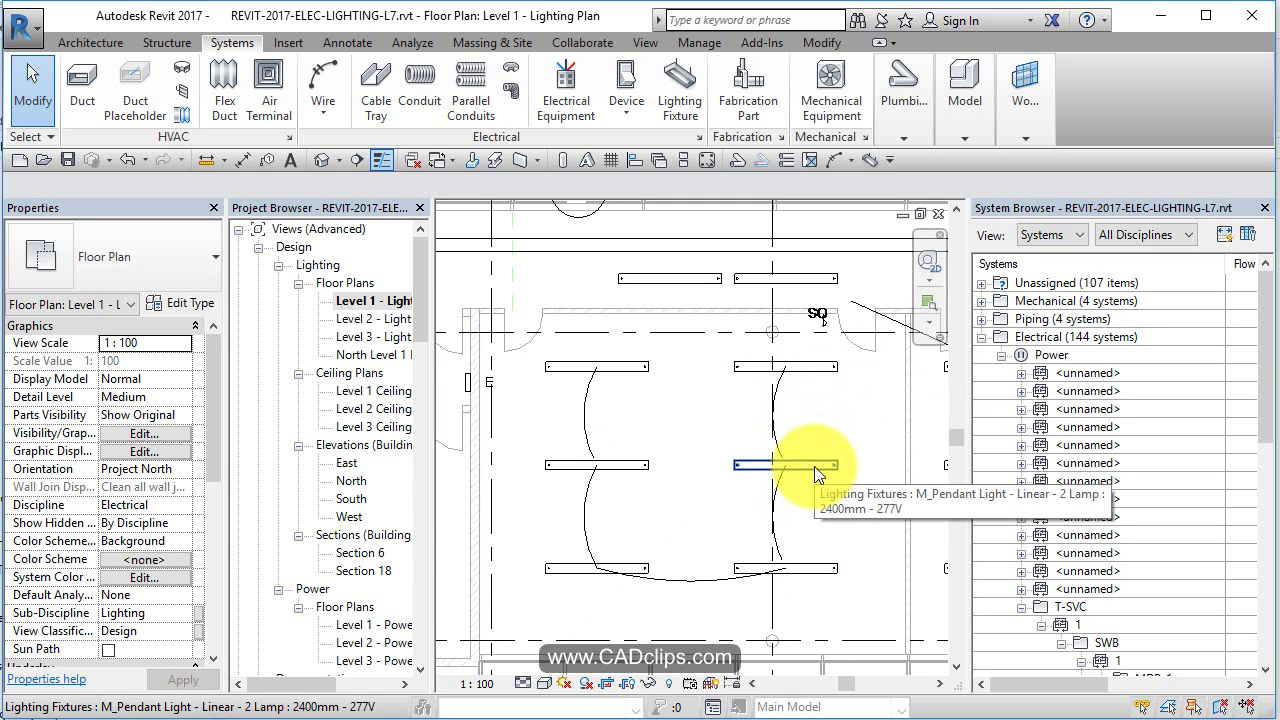
{"action": "middle_click_drag", "start_coordinate": [846, 513], "coordinate": [469, 529]}
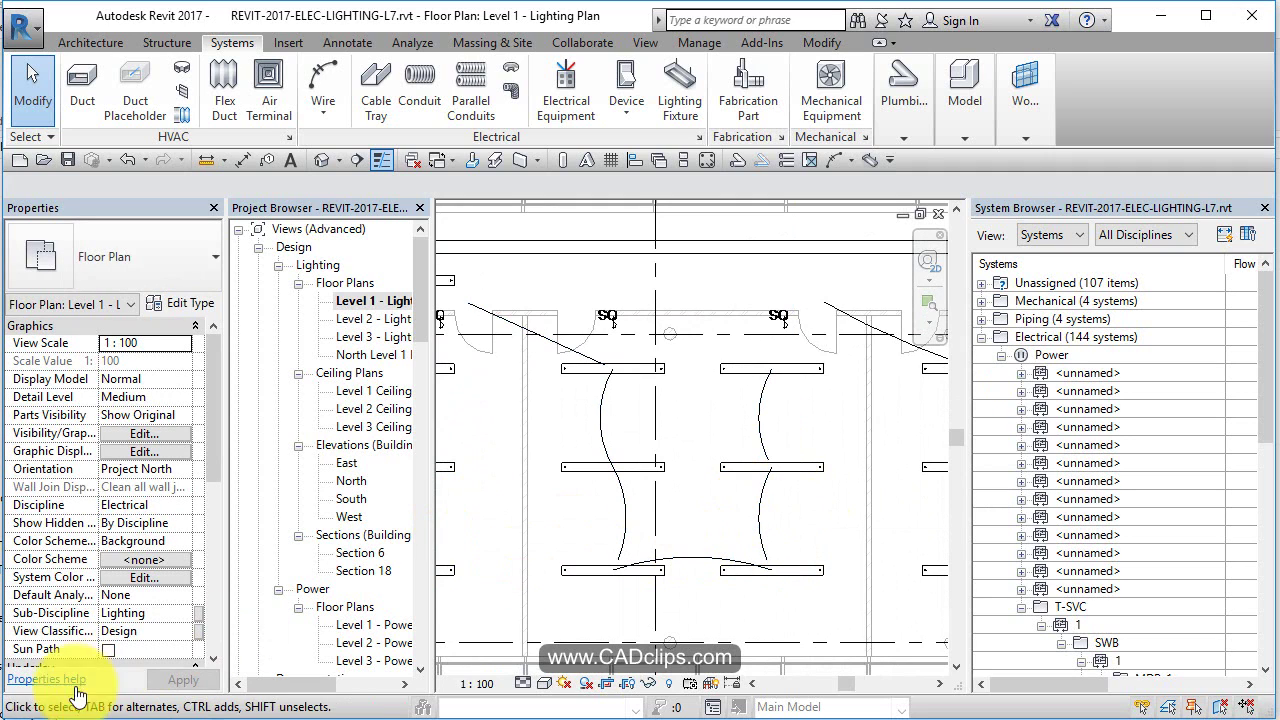
{"action": "key", "text": "Tab"}
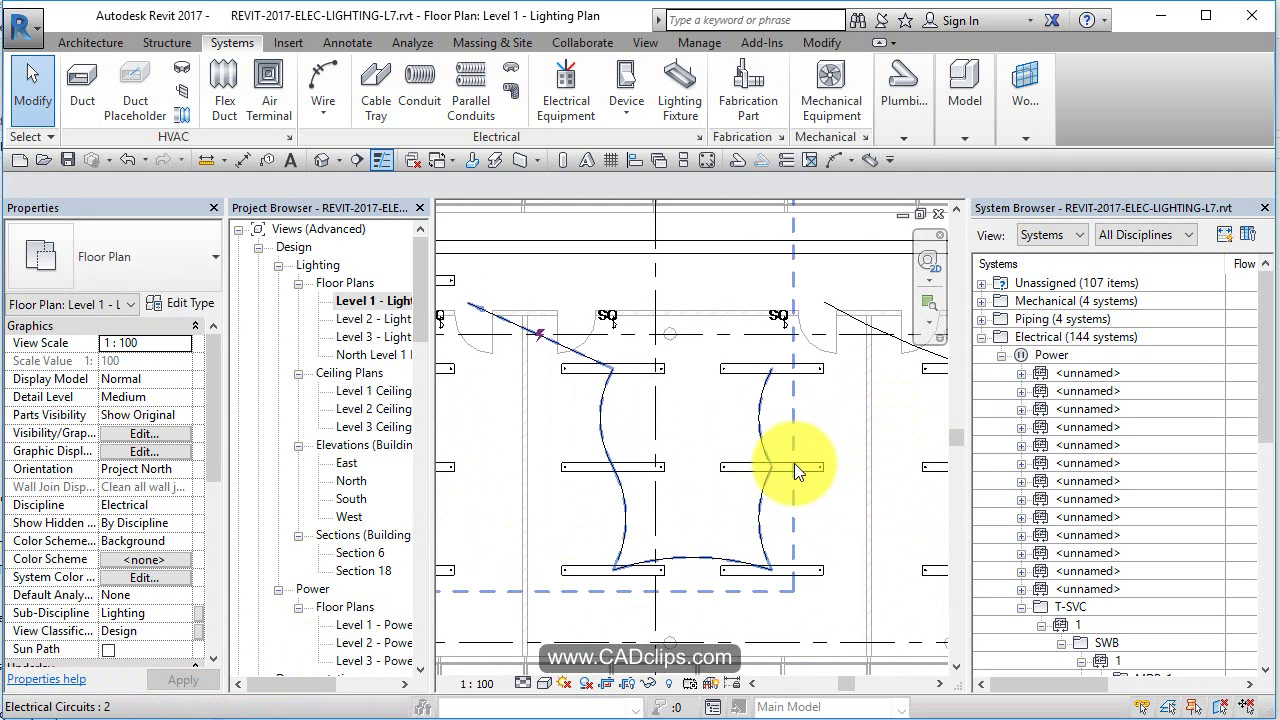
{"action": "left_click", "coordinate": [794, 463]}
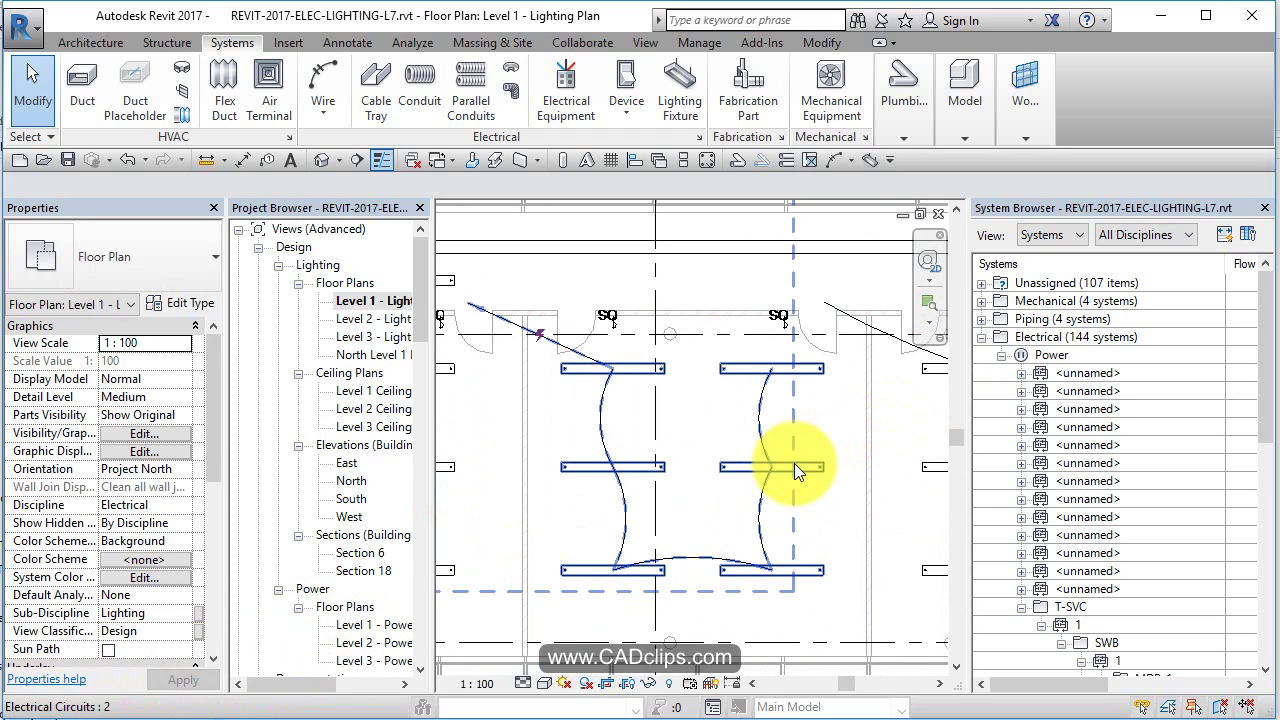
{"action": "key", "text": "Tab"}
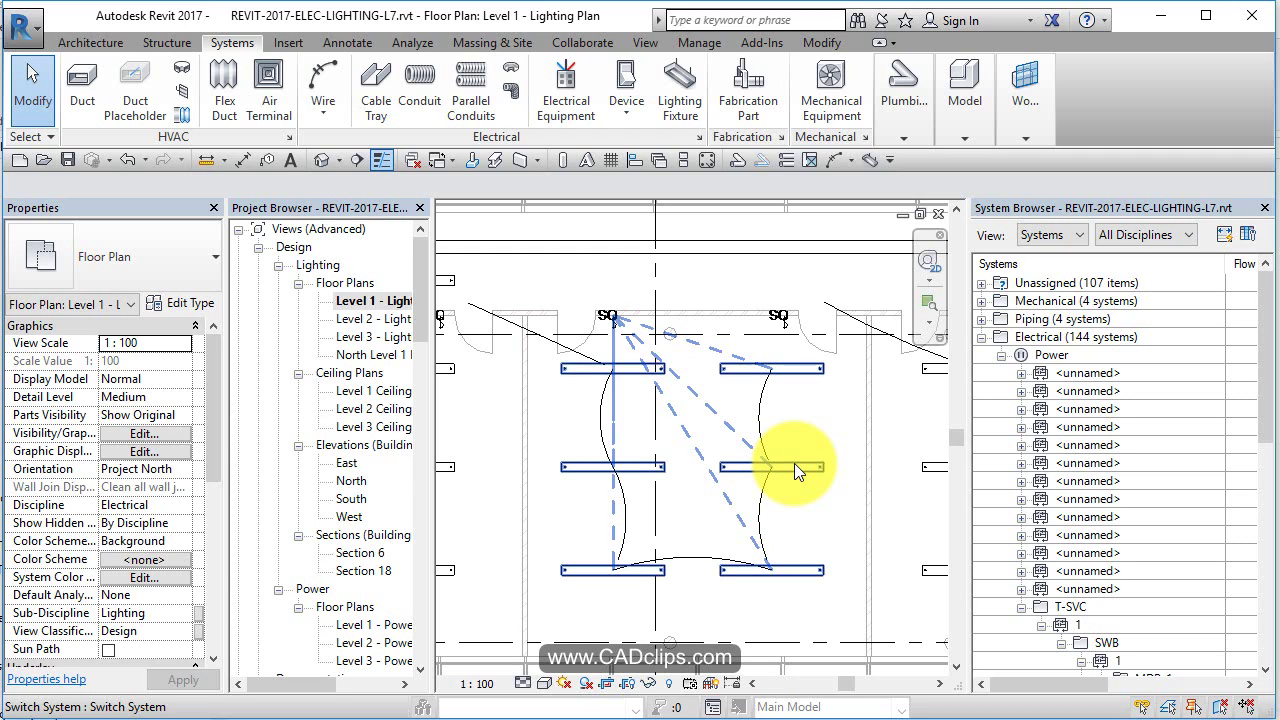
{"action": "left_click", "coordinate": [794, 463]}
{"action": "key", "text": "Tab"}
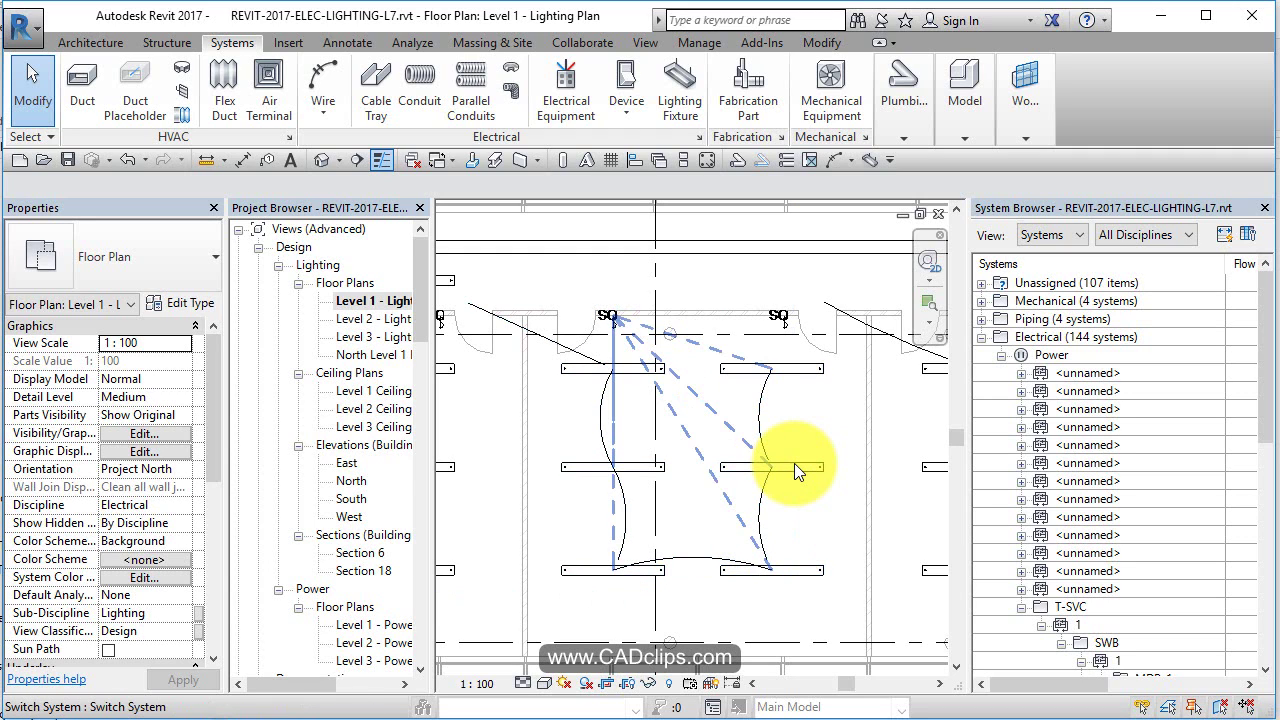
Step: Assign the wall occupancy sensor beside the east door as the switch of Workshop I 14's switch system and check its fixture connections
{"action": "middle_click_drag", "start_coordinate": [777, 455], "coordinate": [958, 472]}
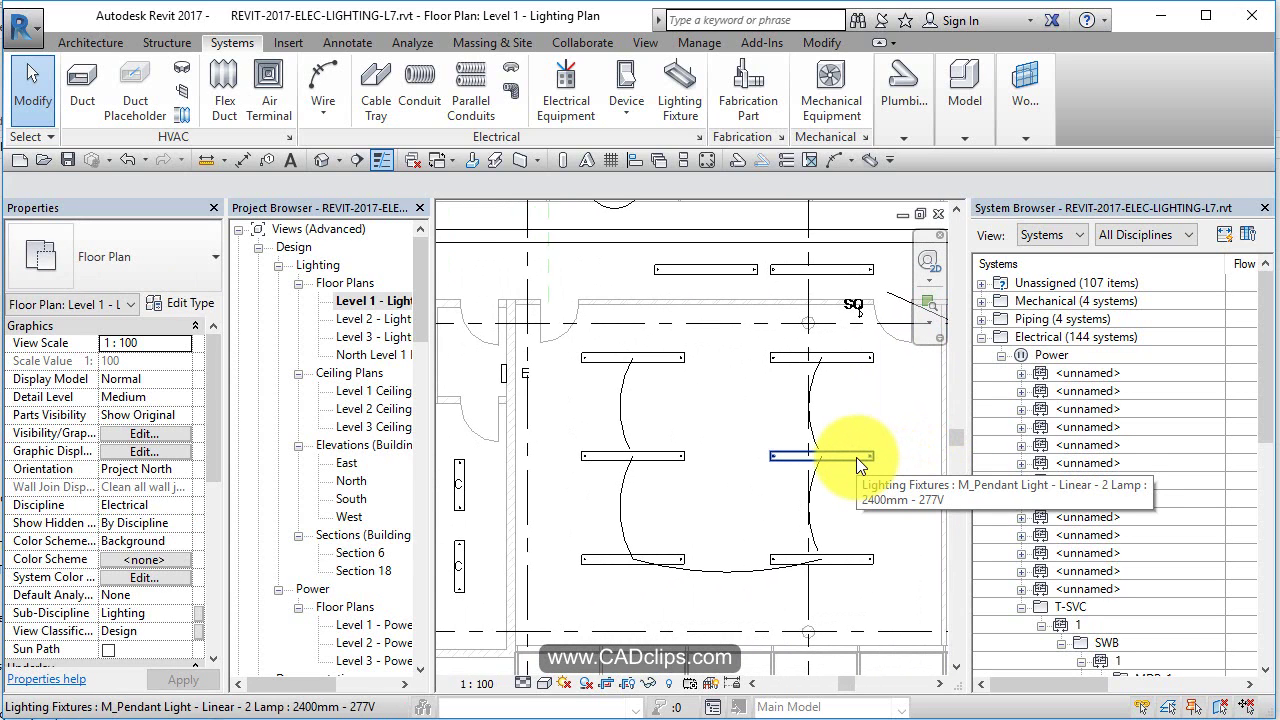
{"action": "key", "text": "Tab"}
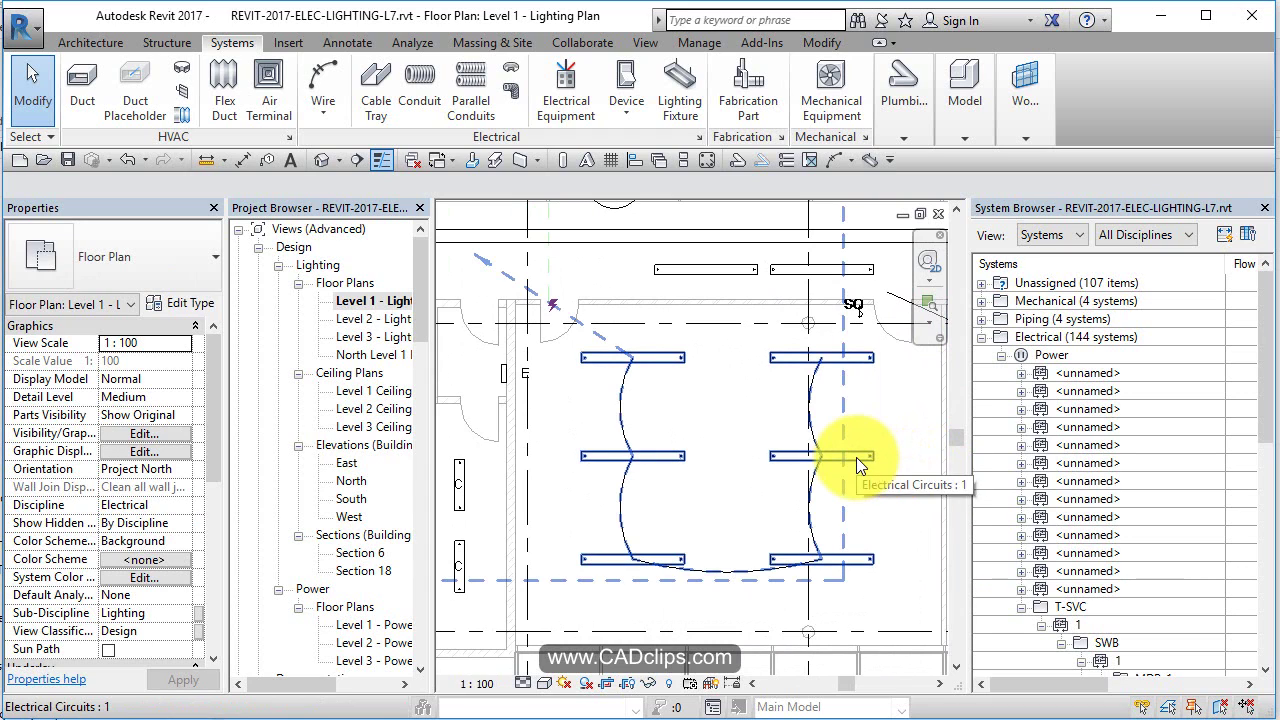
{"action": "key", "text": "Tab"}
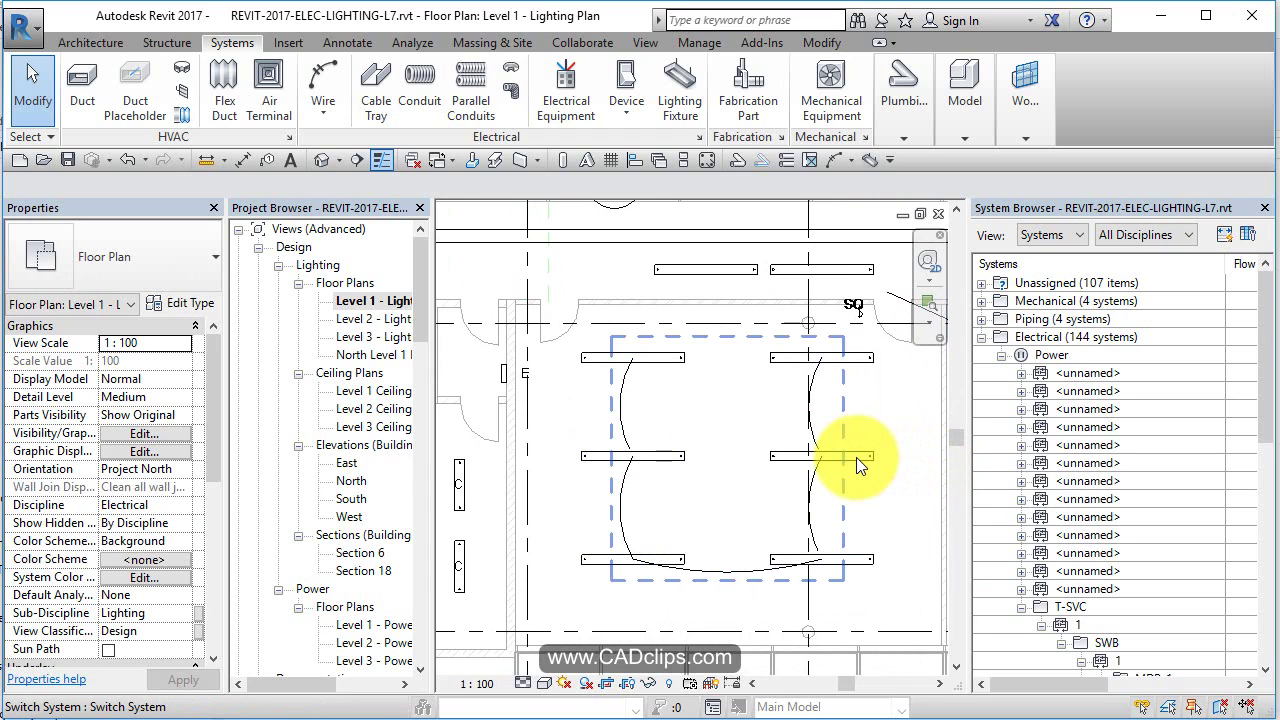
{"action": "left_click", "coordinate": [856, 457]}
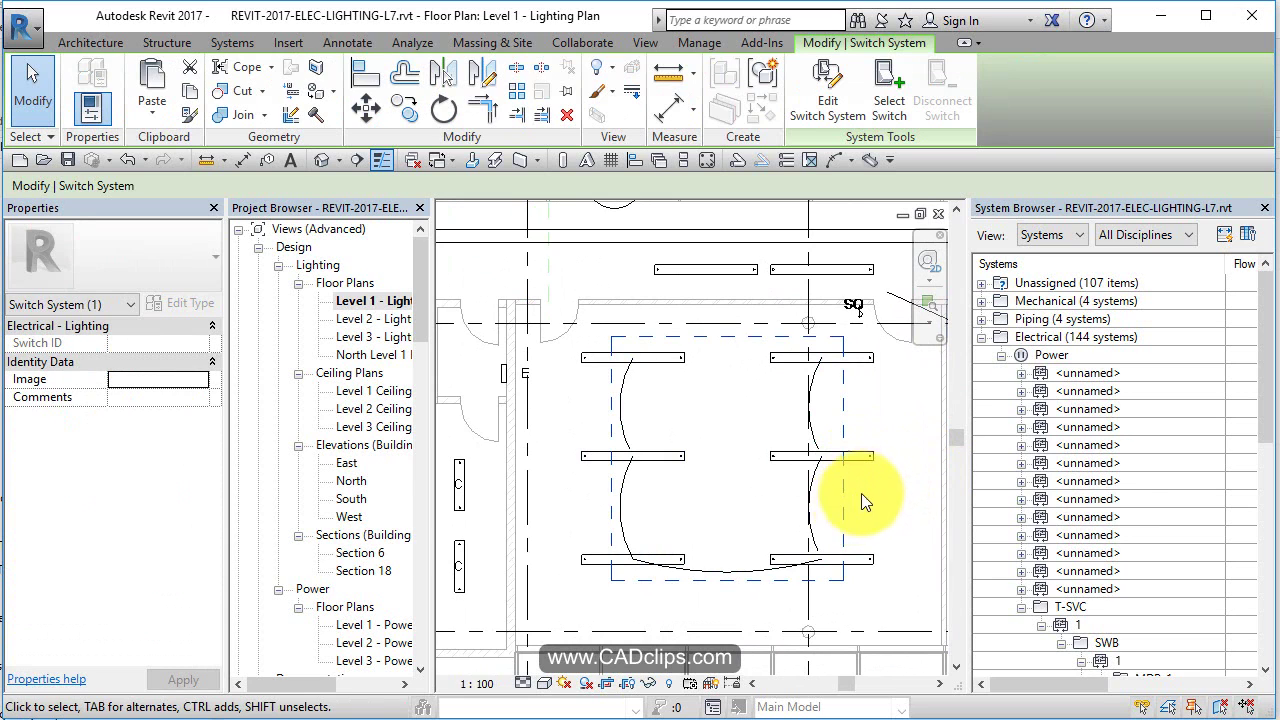
{"action": "left_click", "coordinate": [893, 108]}
{"action": "left_click", "coordinate": [859, 316]}
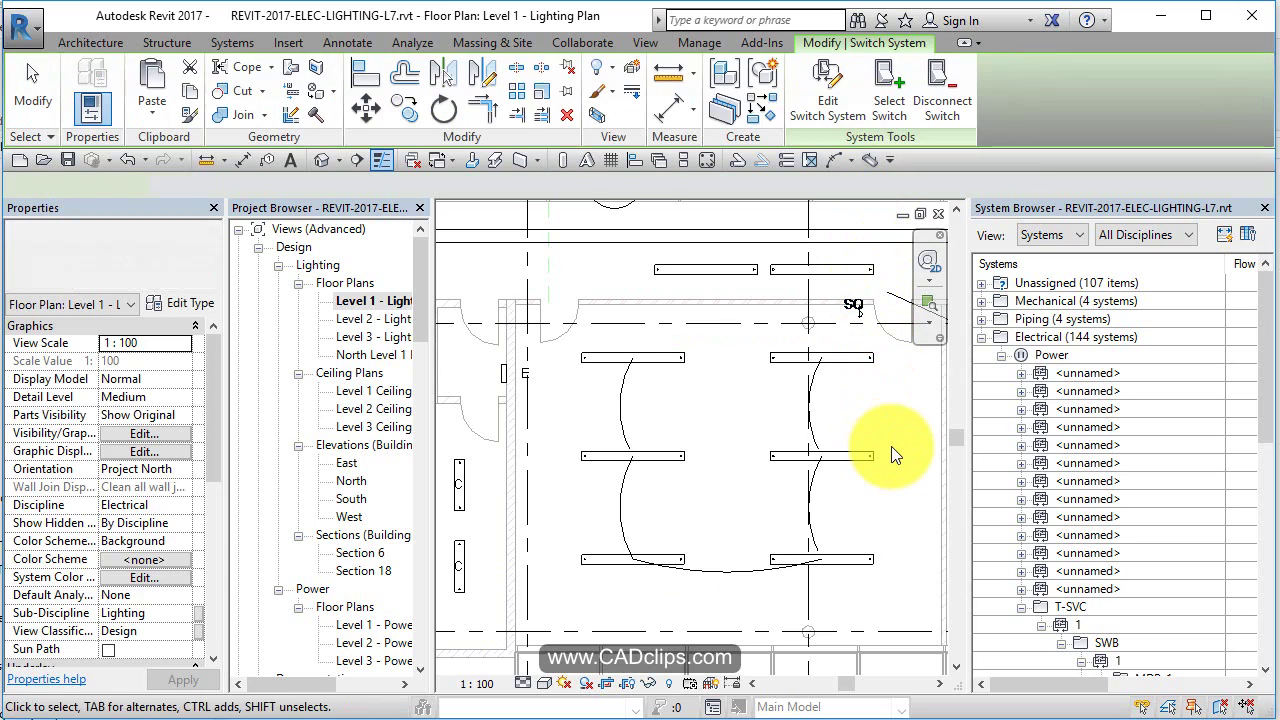
{"action": "key", "text": "Escape"}
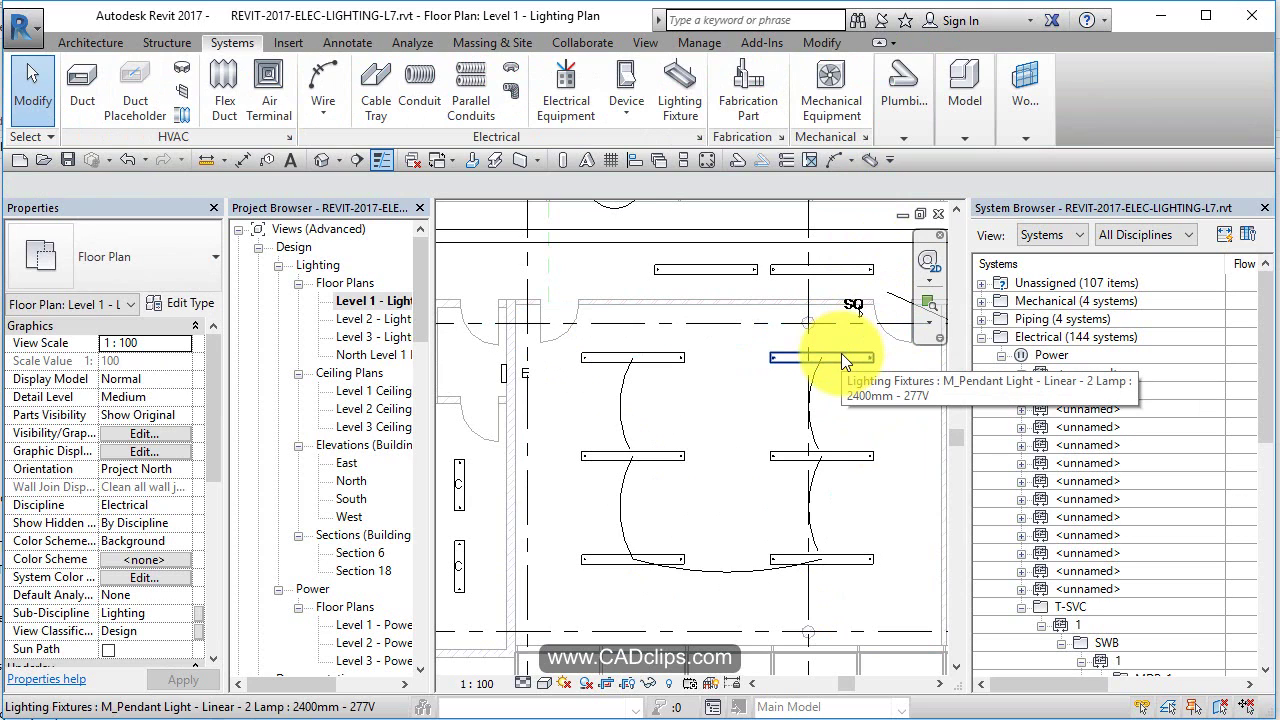
{"action": "key", "text": "Tab"}
{"action": "key", "text": "Tab"}
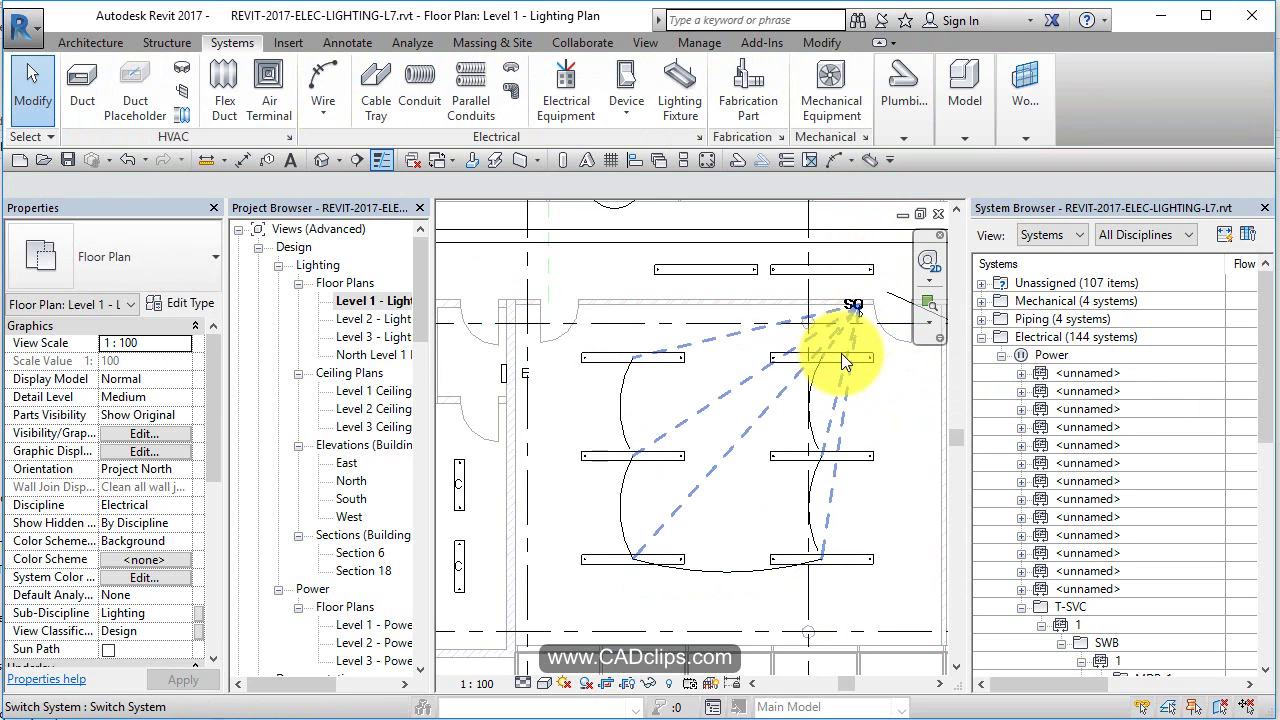
{"action": "left_click", "coordinate": [843, 354]}
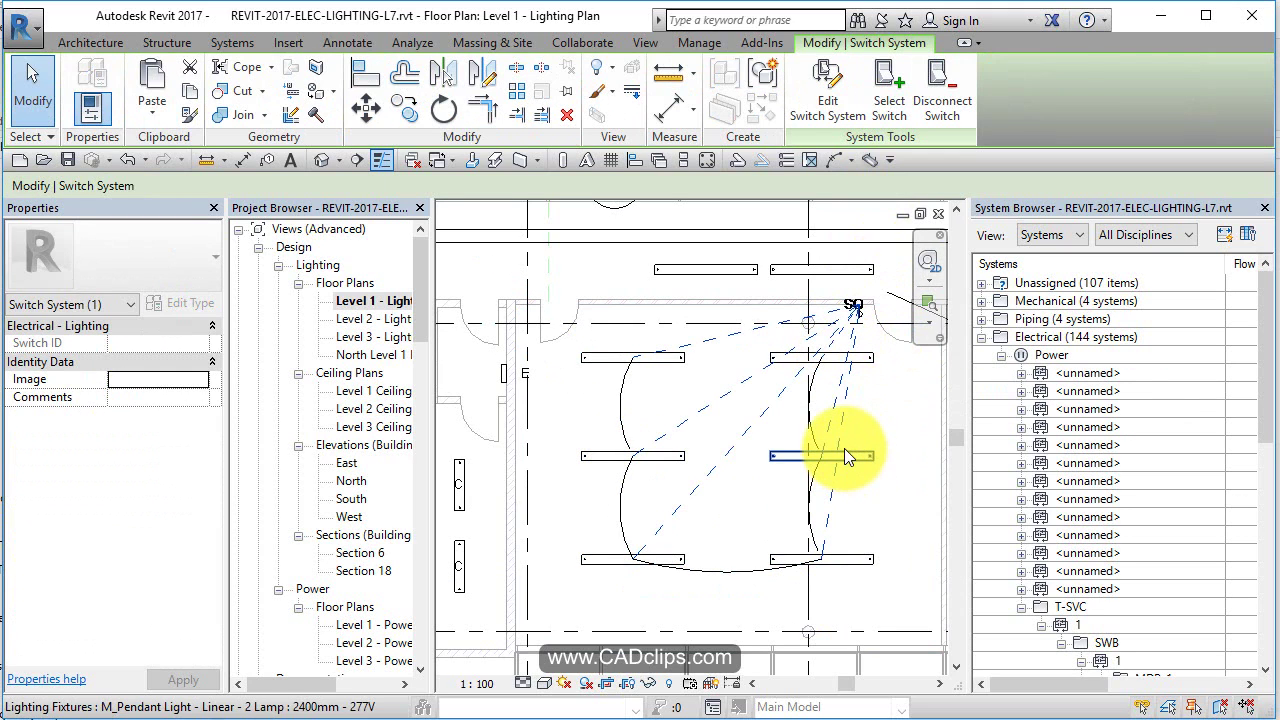
{"action": "key", "text": "Escape"}
Step: Delete the surplus wall occupancy sensor beside the east door of Workshop II
{"action": "scroll", "coordinate": [843, 451], "scroll_direction": "down", "scroll_amount": 2}
{"action": "middle_click_drag", "start_coordinate": [843, 451], "coordinate": [681, 478]}
{"action": "middle_click_drag", "start_coordinate": [789, 497], "coordinate": [615, 513]}
{"action": "middle_click_drag", "start_coordinate": [709, 497], "coordinate": [628, 517]}
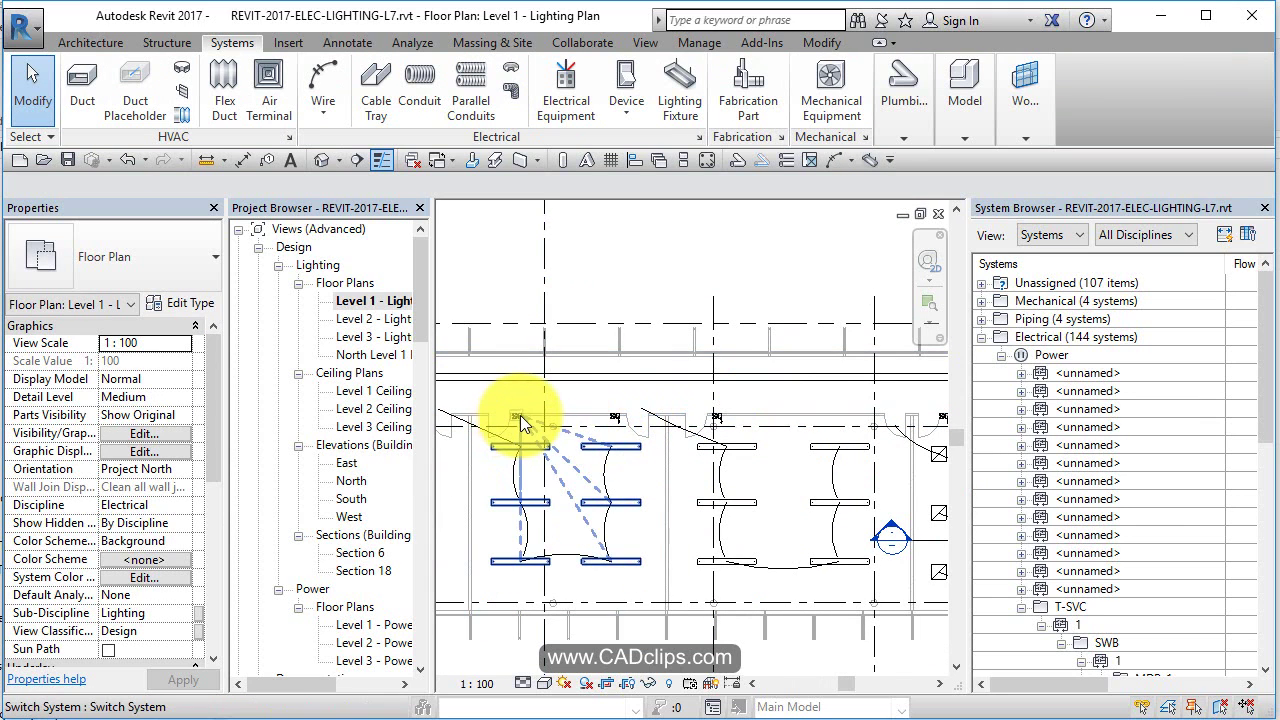
{"action": "left_click", "coordinate": [604, 419]}
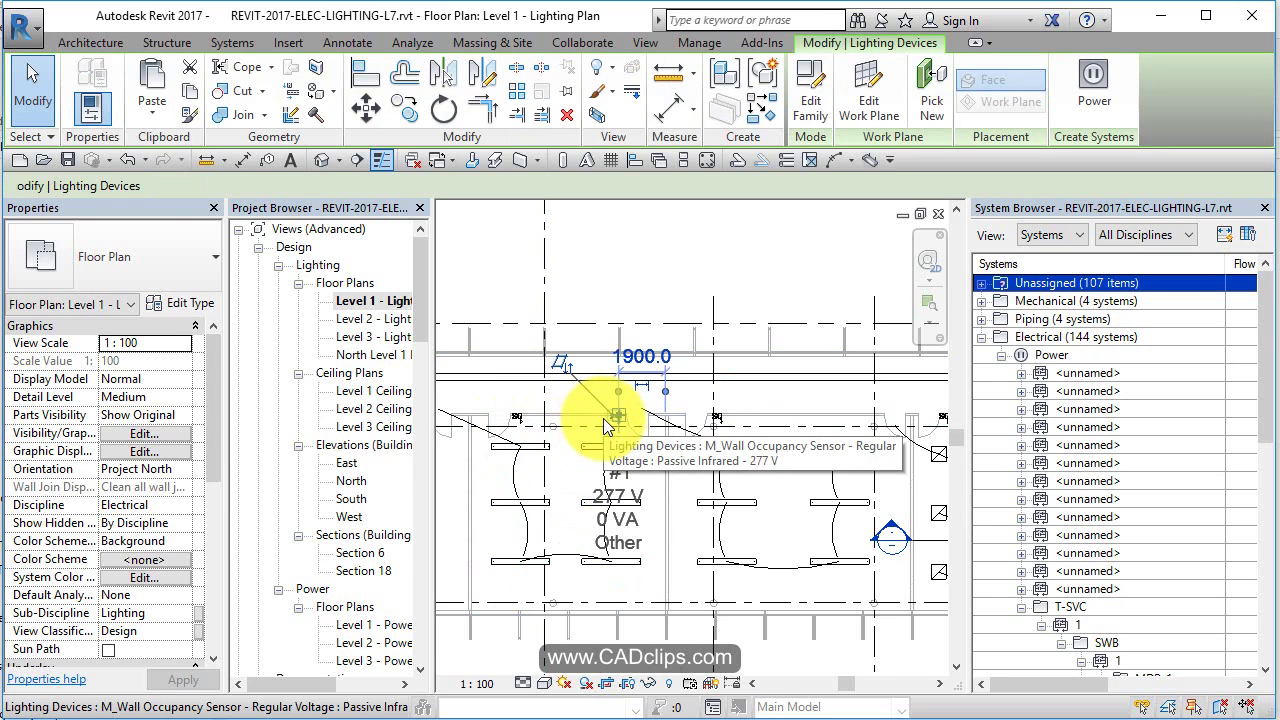
{"action": "key", "text": "Delete"}
{"action": "middle_click_drag", "start_coordinate": [784, 493], "coordinate": [479, 508]}
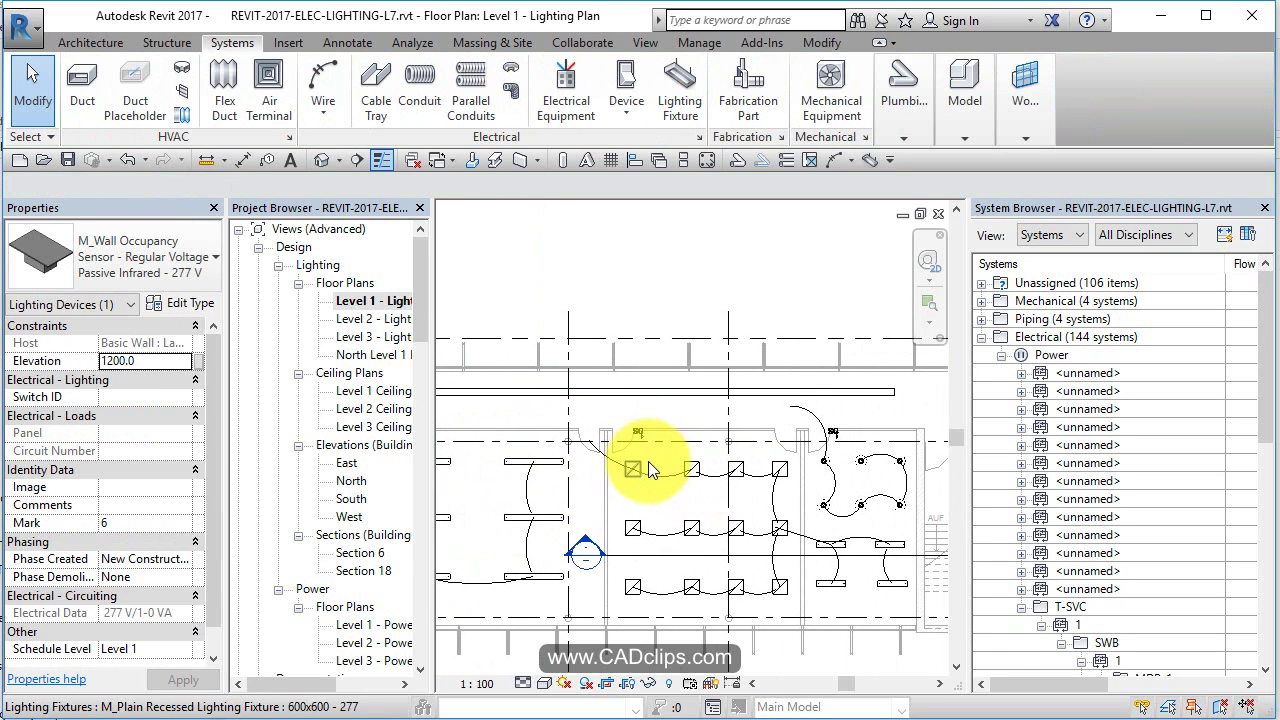
{"action": "key", "text": "Escape"}
{"action": "scroll", "coordinate": [778, 470], "scroll_direction": "down", "scroll_amount": 2}
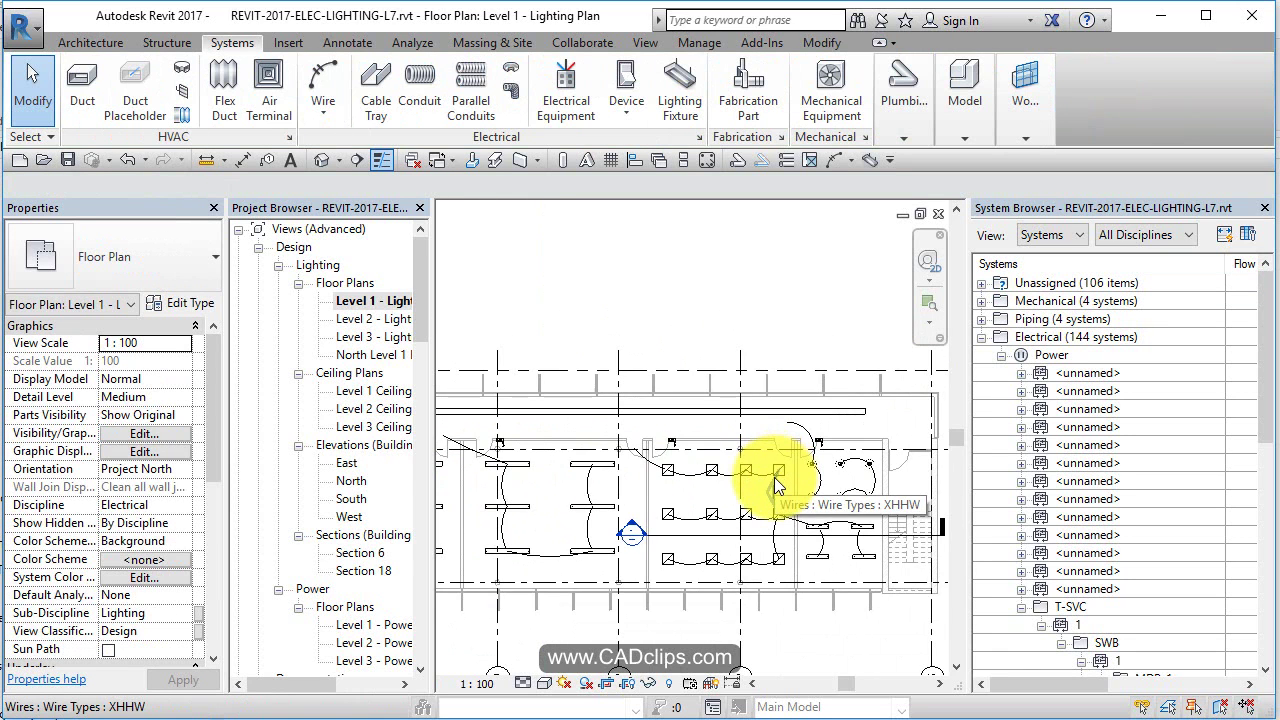
{"action": "scroll", "coordinate": [769, 482], "scroll_direction": "down", "scroll_amount": 2}
{"action": "scroll", "coordinate": [800, 478], "scroll_direction": "down", "scroll_amount": 3}
{"action": "middle_click_drag", "start_coordinate": [830, 494], "coordinate": [850, 468]}
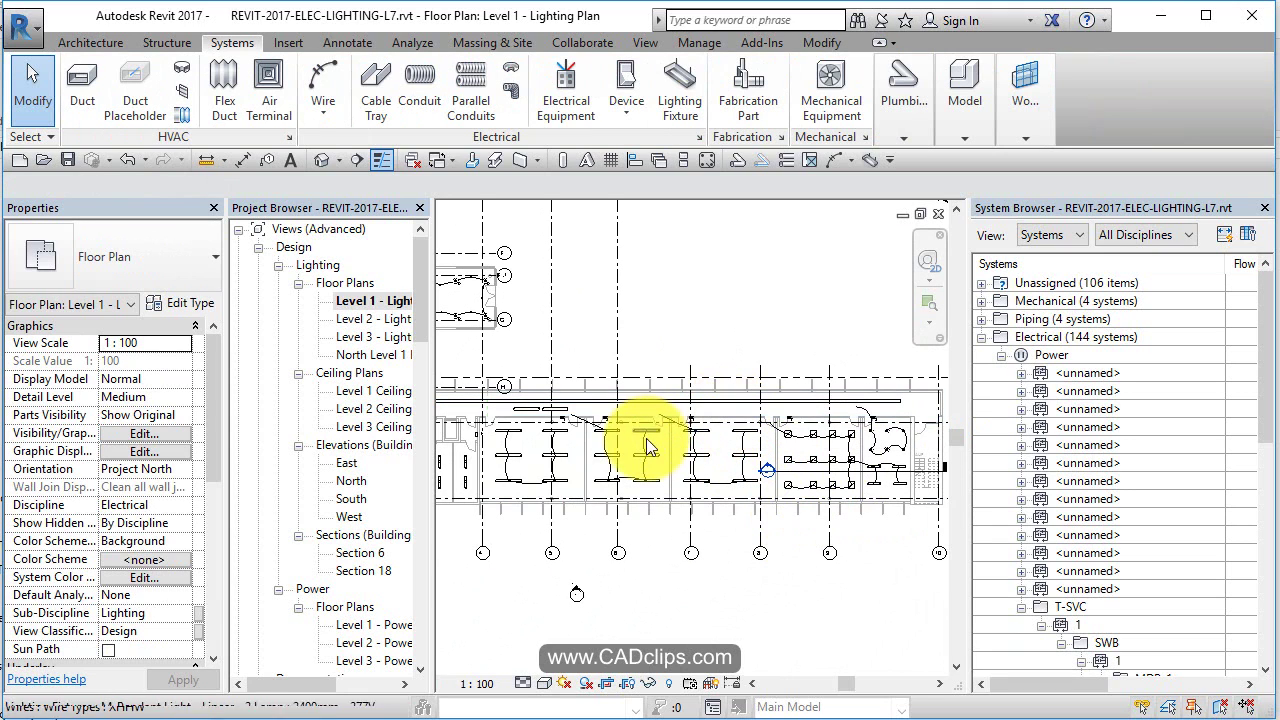
{"action": "middle_click_drag", "start_coordinate": [648, 487], "coordinate": [677, 507]}
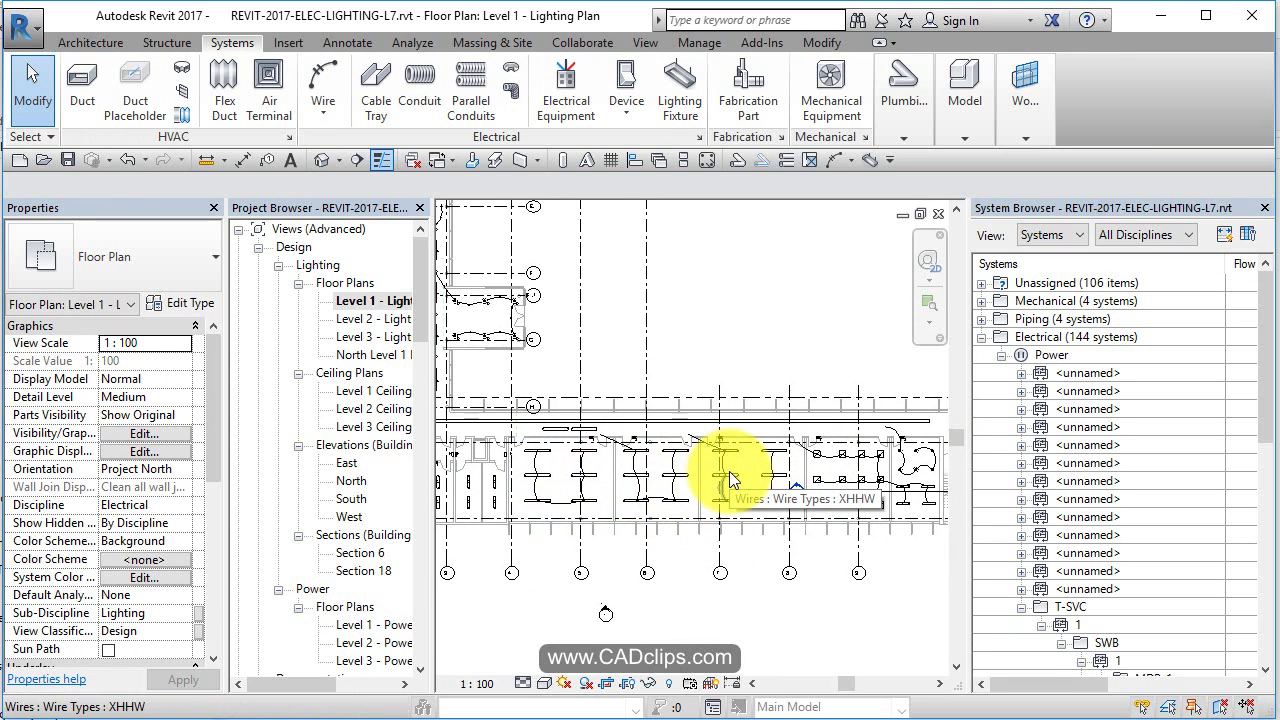